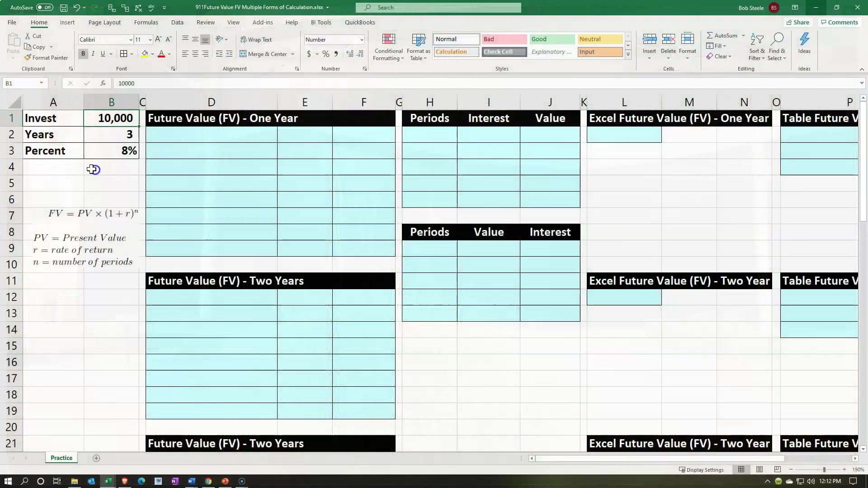
Review the worksheet's future value blocks, period schedules, Excel and table sections, and the factor table beneath them
left_click(87, 168)
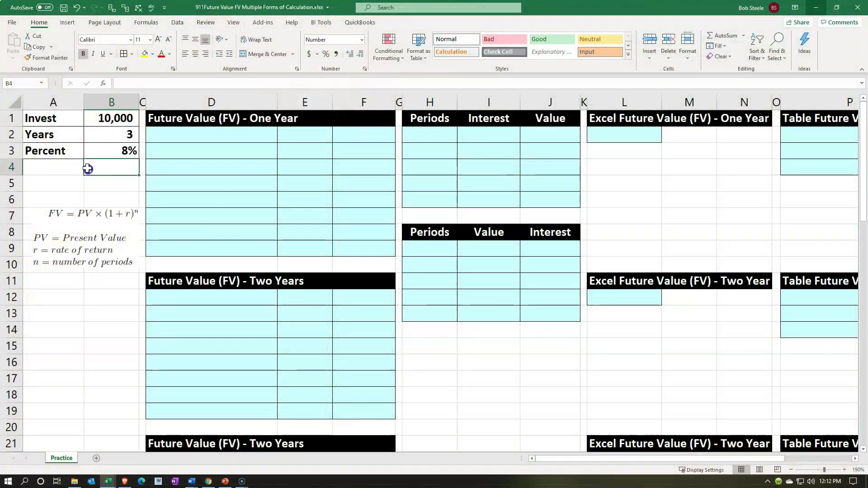
left_click(162, 183)
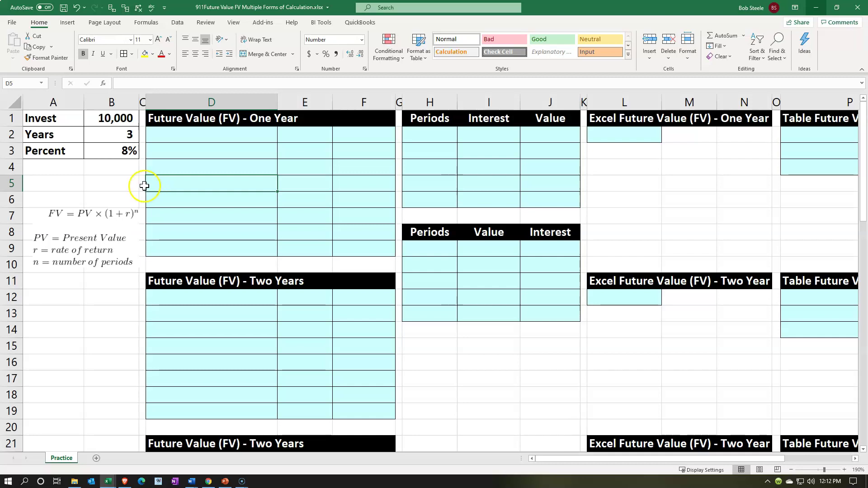
left_click(92, 170)
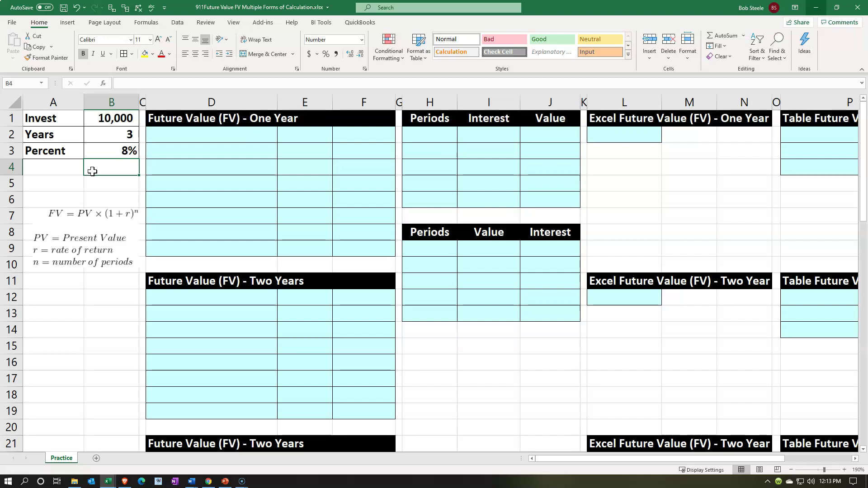
left_click(191, 165)
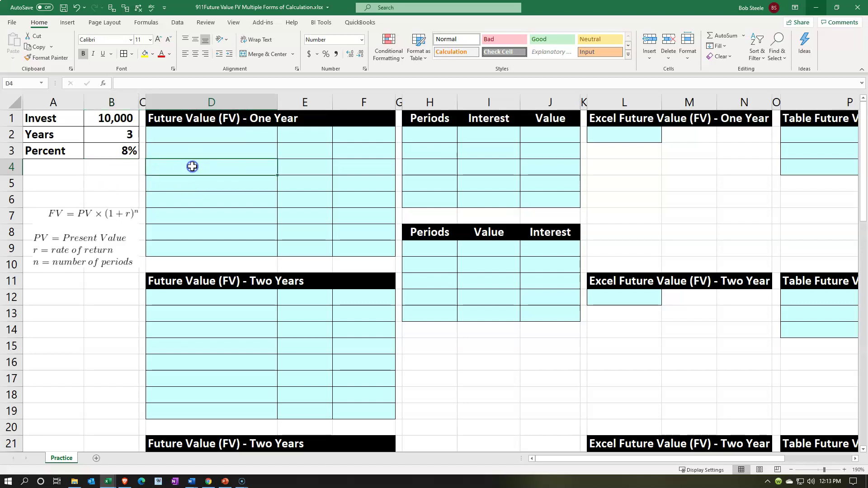
left_click(97, 238)
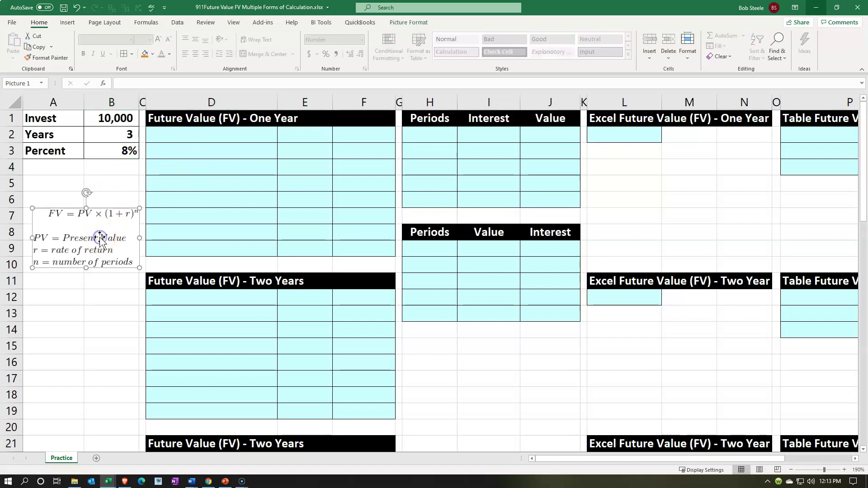
left_click(195, 199)
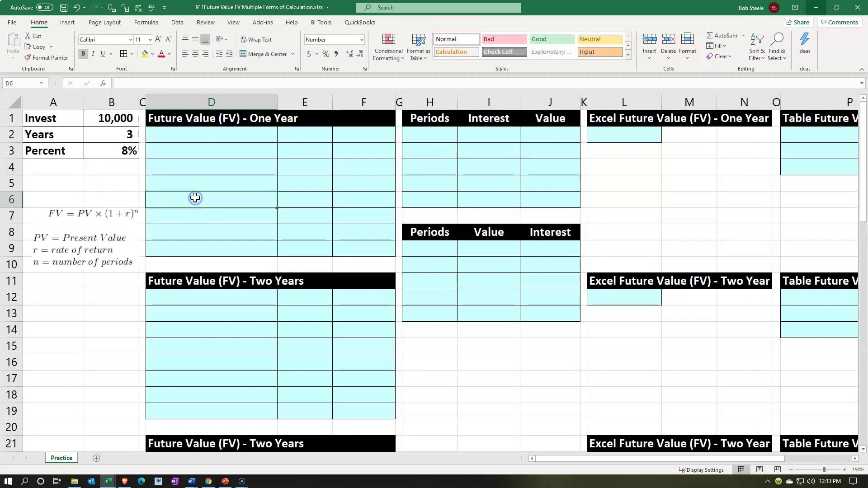
left_click(419, 150)
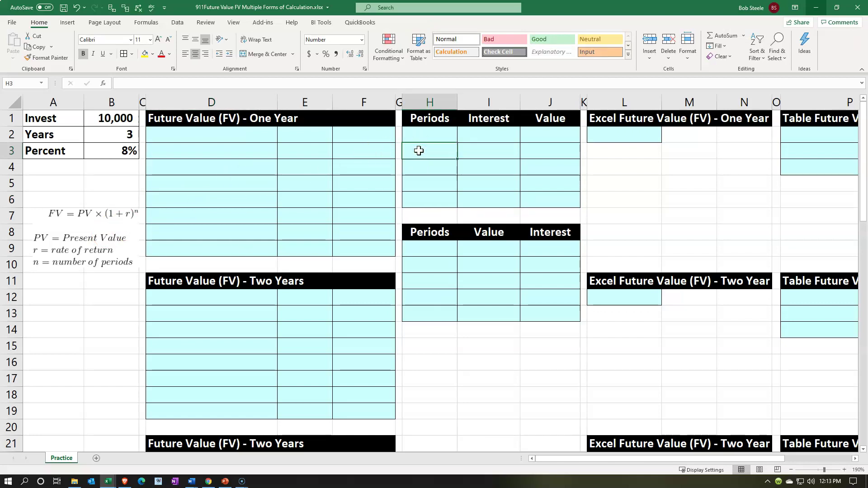
left_click(607, 129)
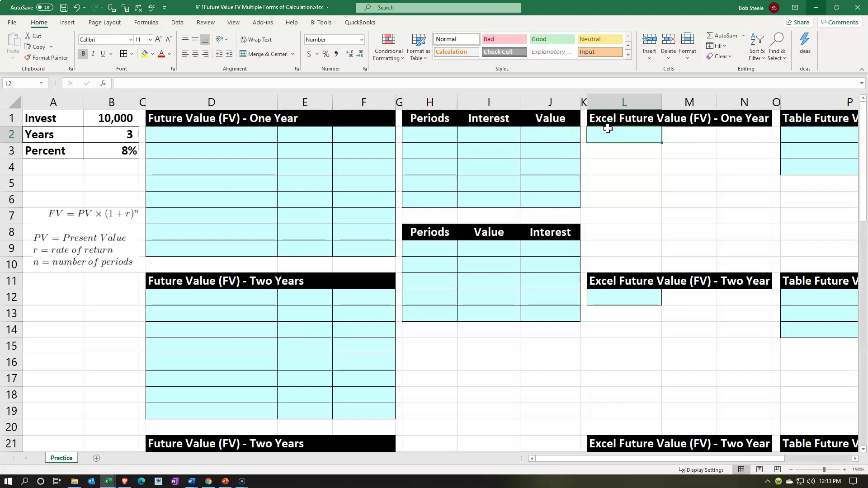
key("Right")
key("Right")
key("Right")
key("Right")
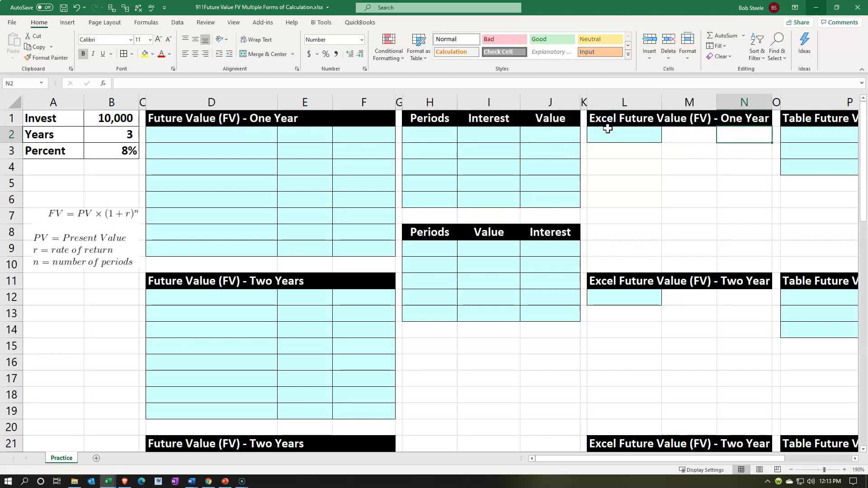
scroll(283, 373, "down", 5)
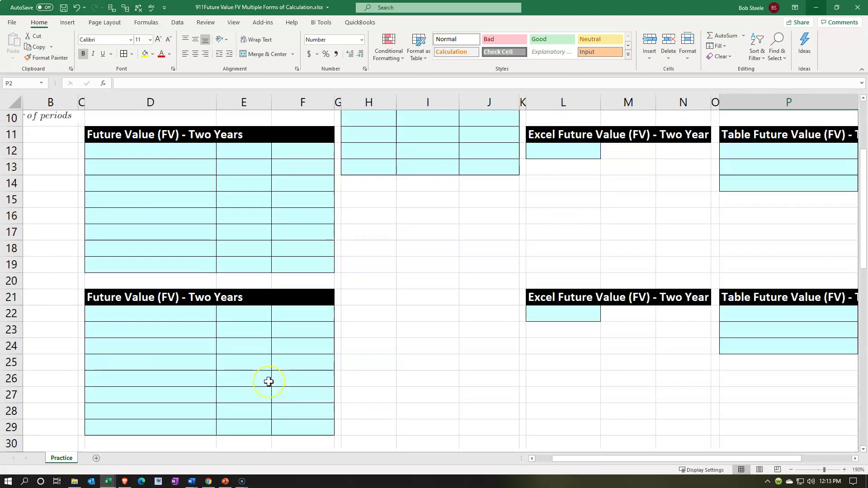
left_click(267, 381)
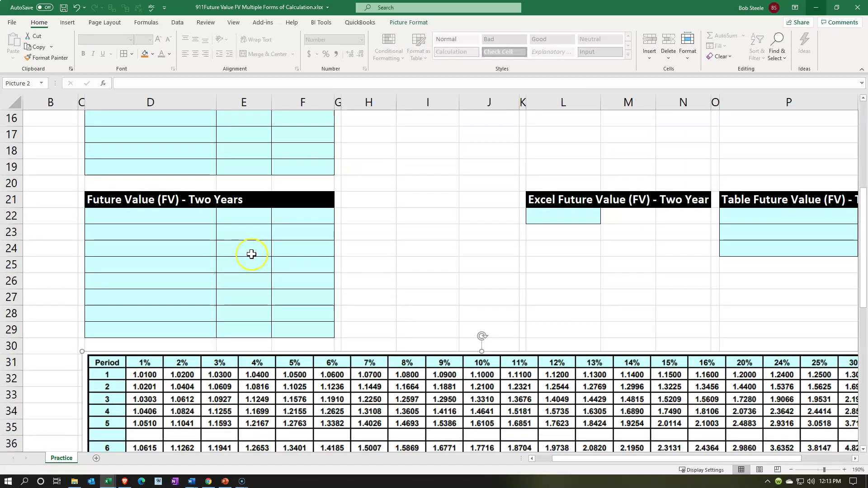
scroll(251, 254, "up", 5)
left_click(220, 189)
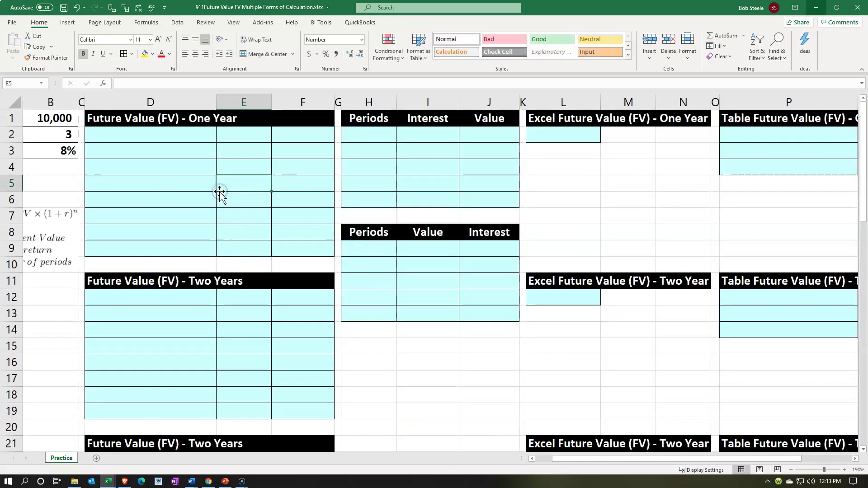
key("Home")
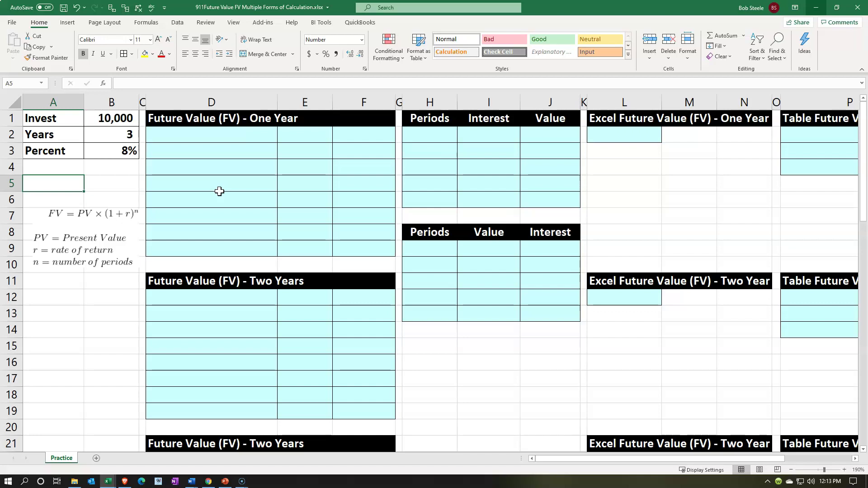
Examine the investment, years and percent inputs, the formula image, and the two-year and three-year future value blocks
left_click(123, 120)
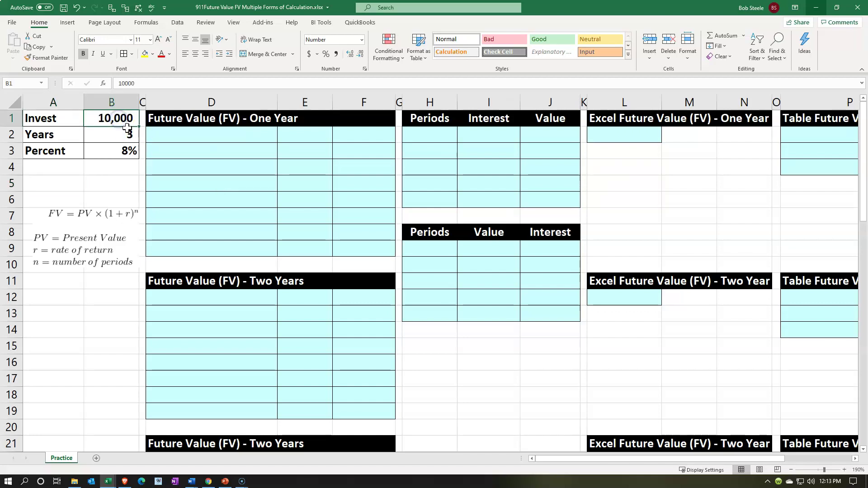
left_click(127, 129)
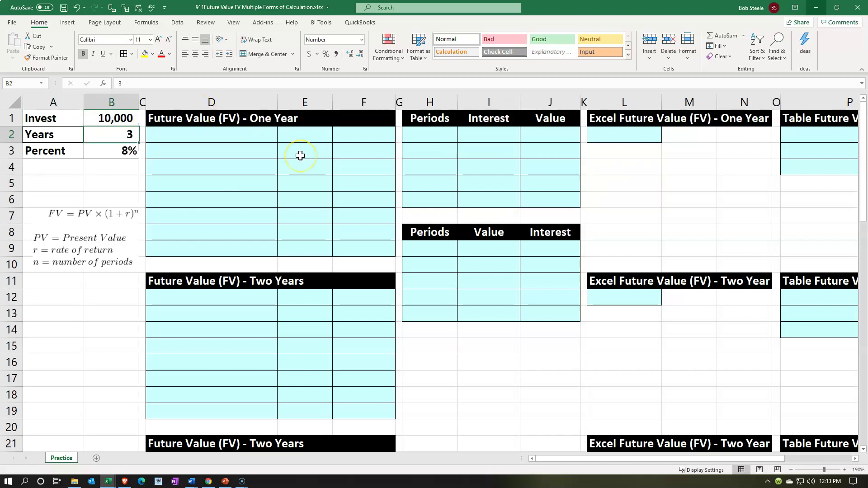
key("Down")
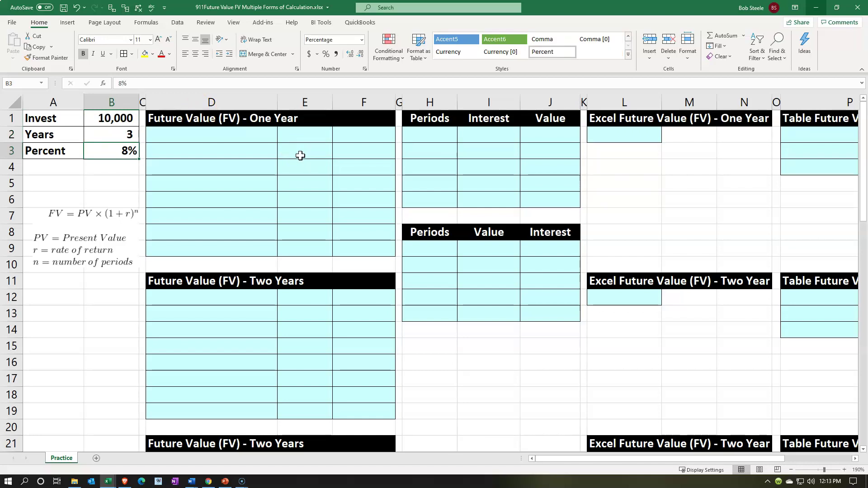
left_click(109, 238)
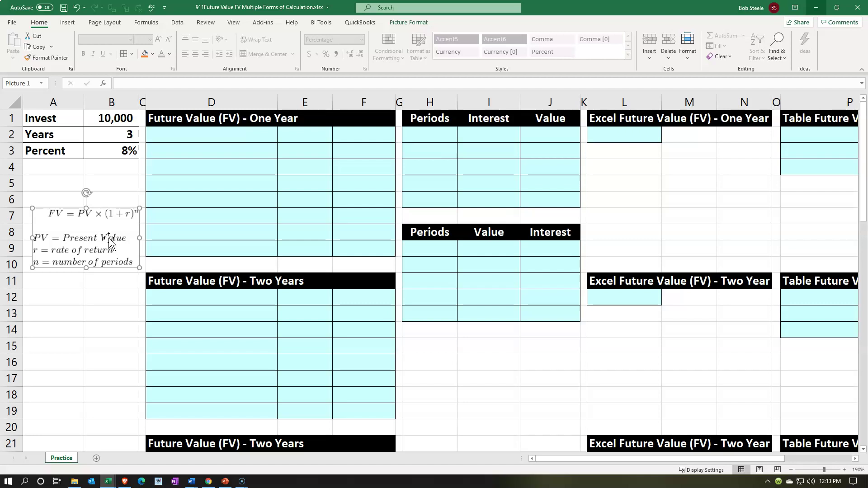
left_click(126, 156)
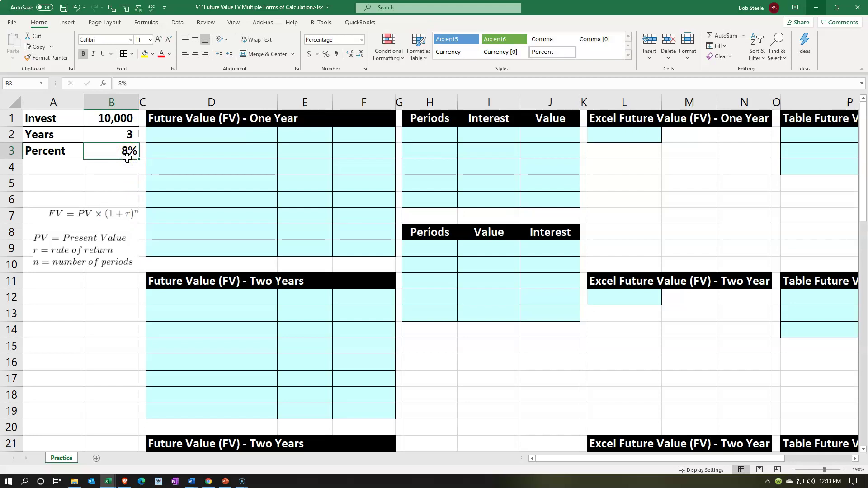
left_click(171, 147)
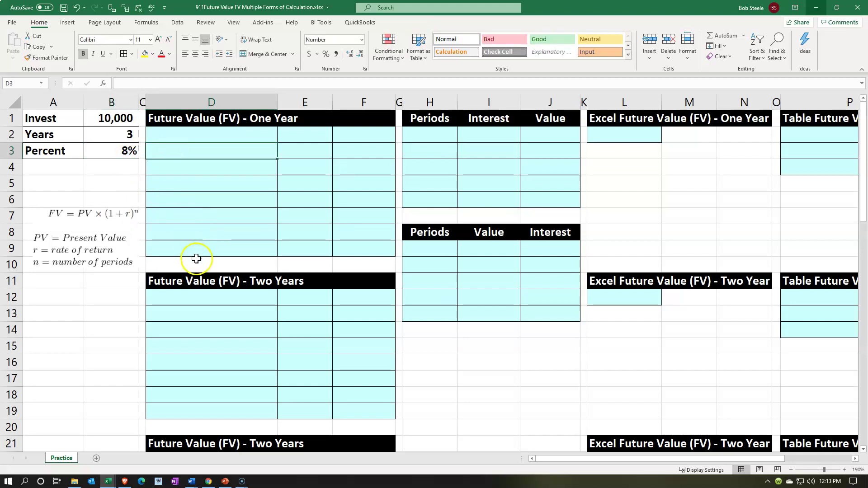
left_click(198, 275)
scroll(198, 274, "down", 2)
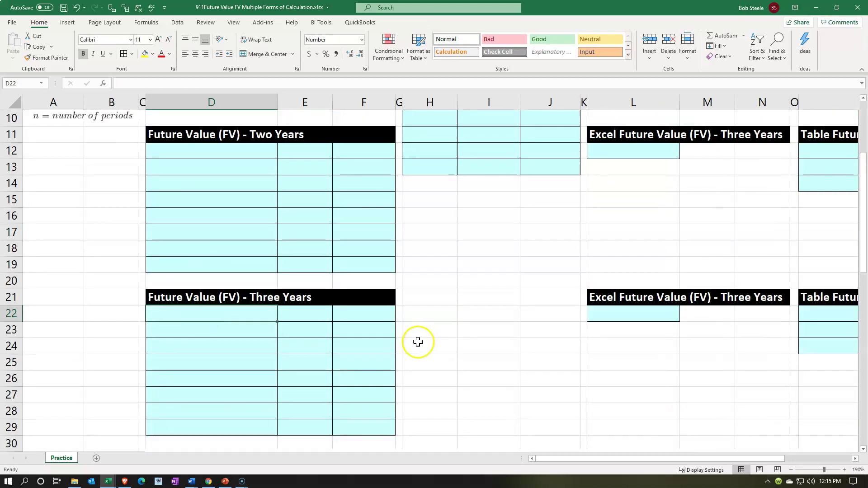
left_click(418, 342)
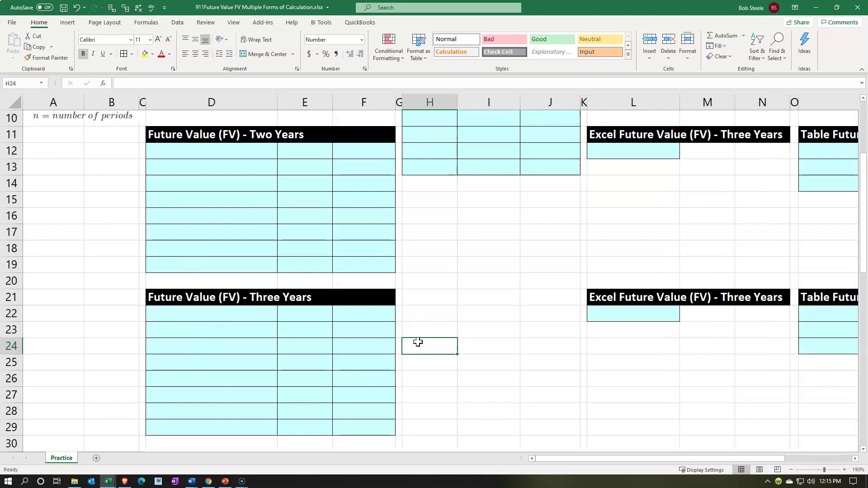
scroll(418, 342, "up", 3)
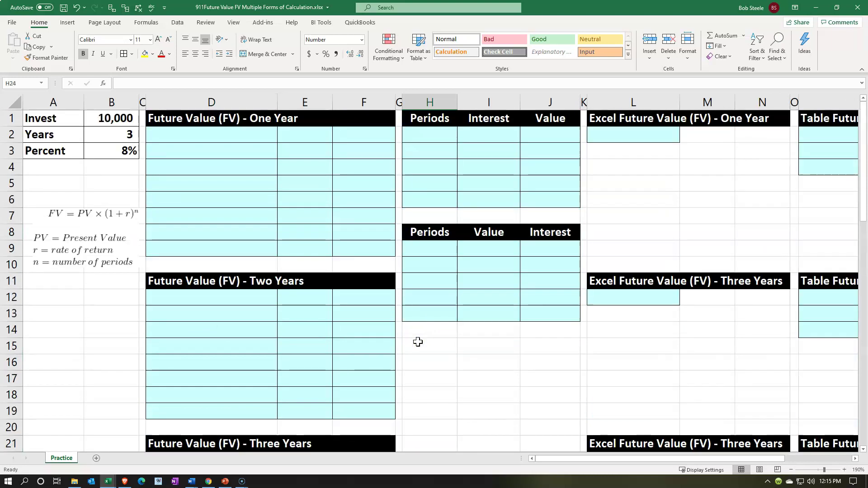
Compare the future value formula image with the investment amount and the calculation columns of the one-year block
left_click(104, 252)
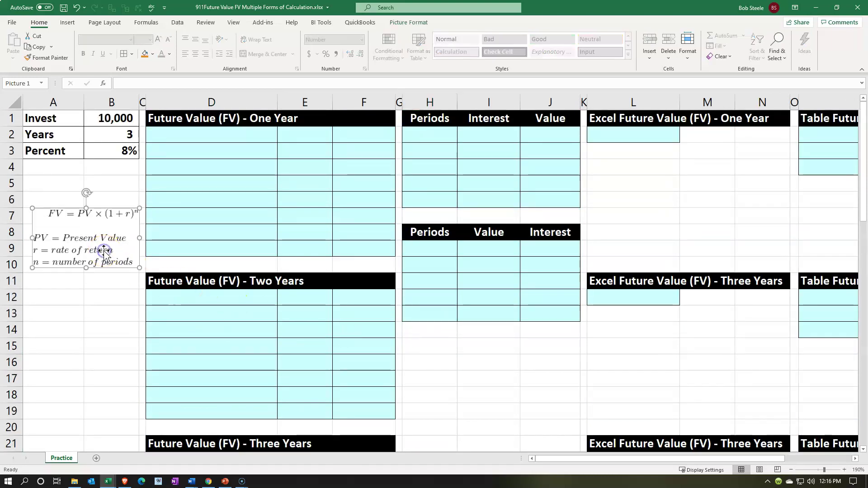
left_click(85, 308)
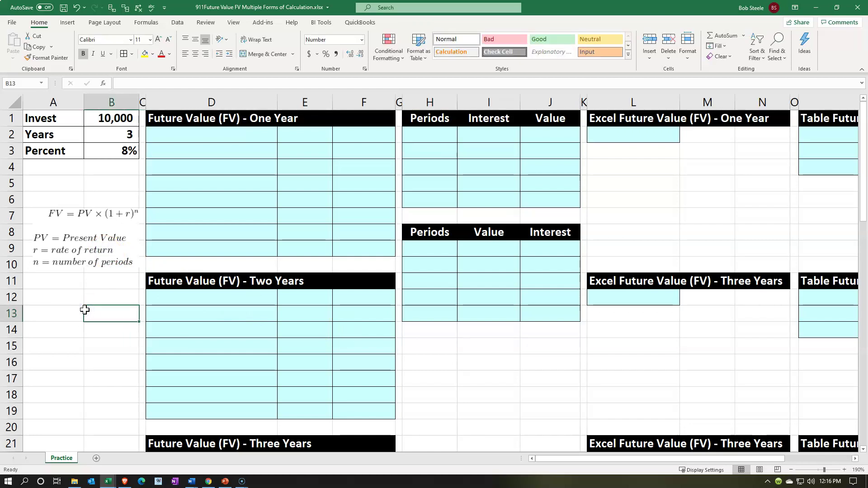
left_click(113, 118)
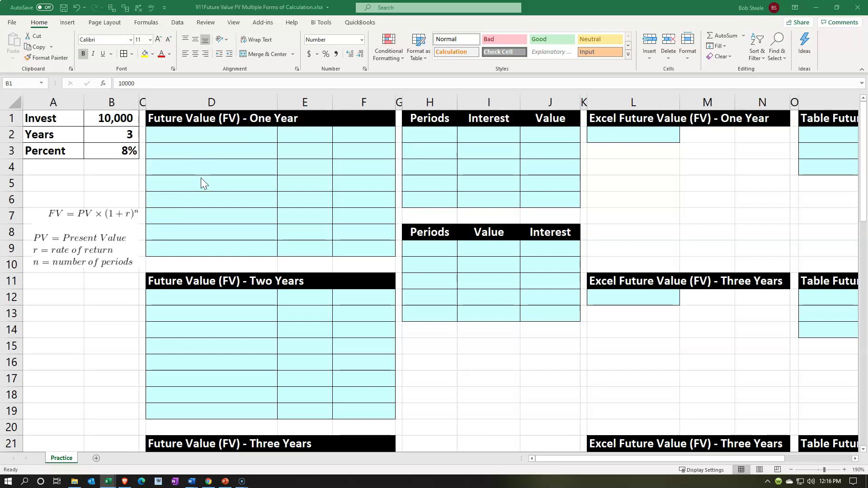
left_click(113, 118)
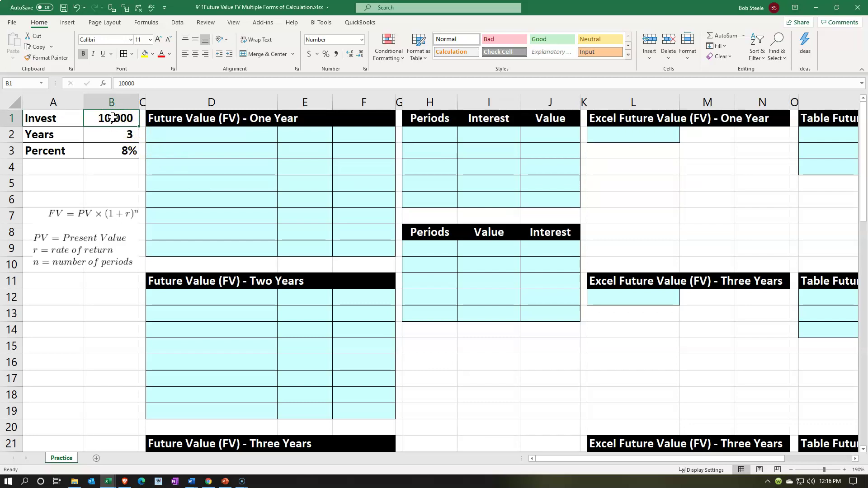
left_click(178, 154)
left_click(84, 223)
left_click(97, 223)
left_click_drag(368, 134, 368, 230)
left_click_drag(320, 136, 306, 218)
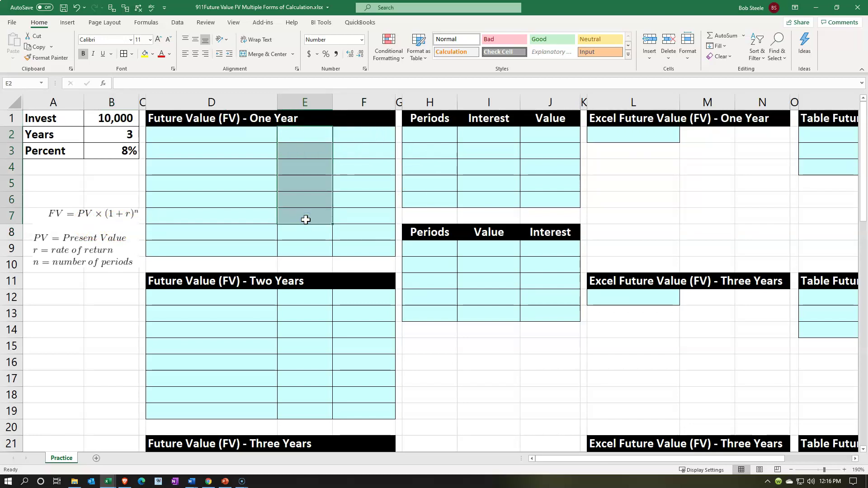
Enter the label "Present value (PV)" in cell D2 of the one-year future value block
left_click(180, 151)
left_click(184, 140)
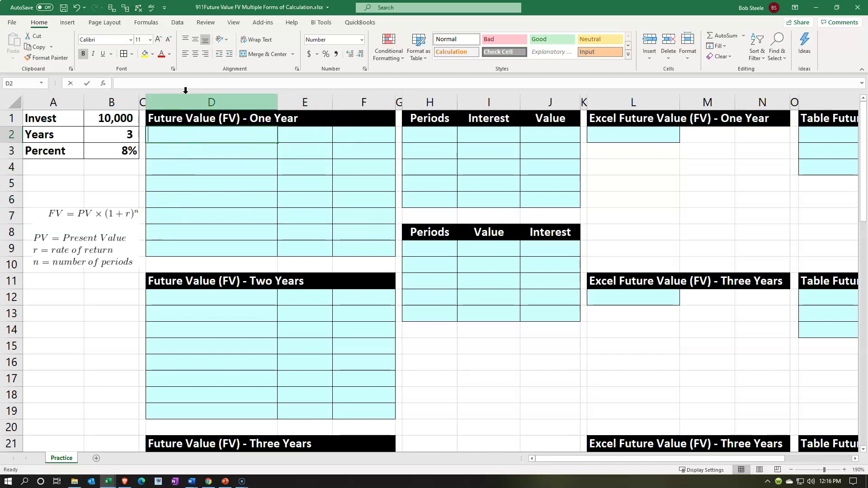
type("Present value")
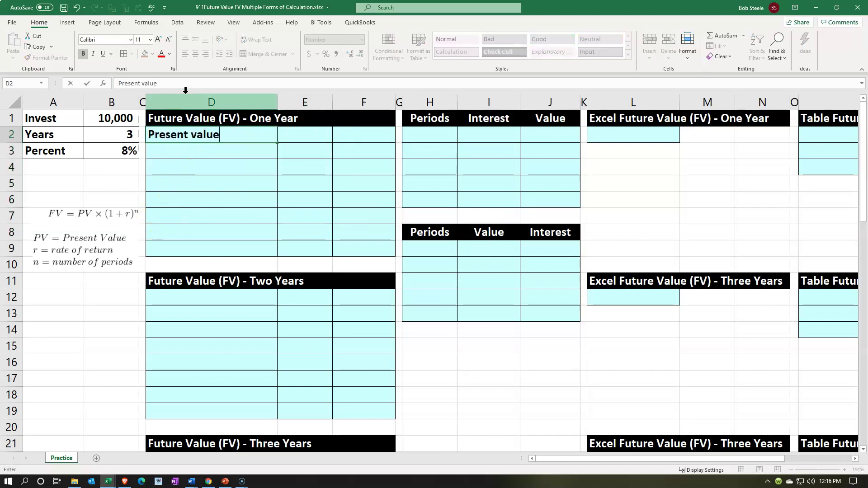
type(" (PV")
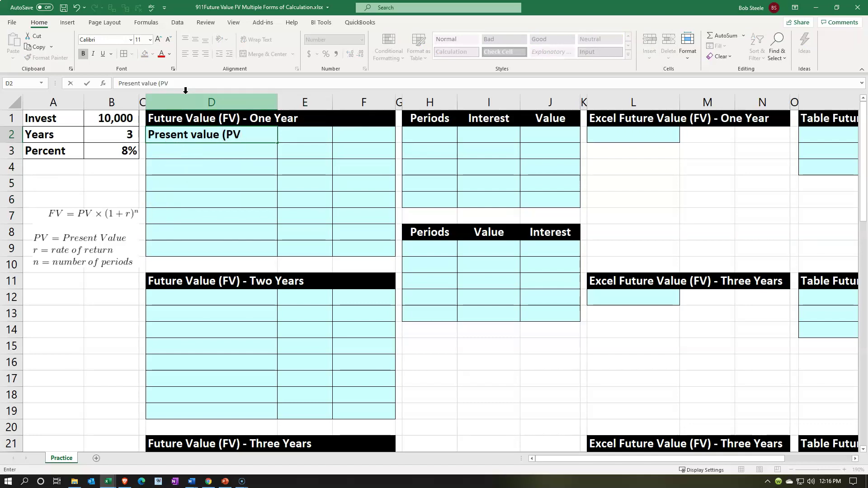
type(")")
key("Tab")
Link the present value amount in F2 to the investment with the formula =B1
key("Tab")
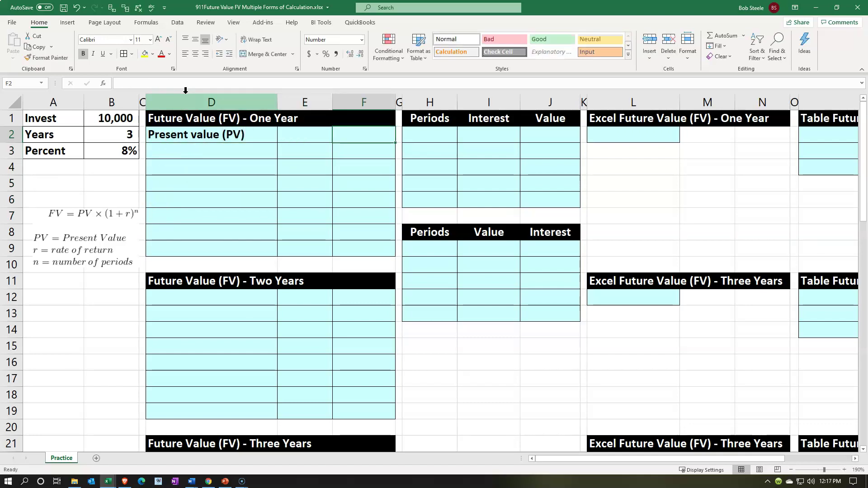
type("=")
key("Left")
key("Left")
key("Left")
key("Left")
key("Up")
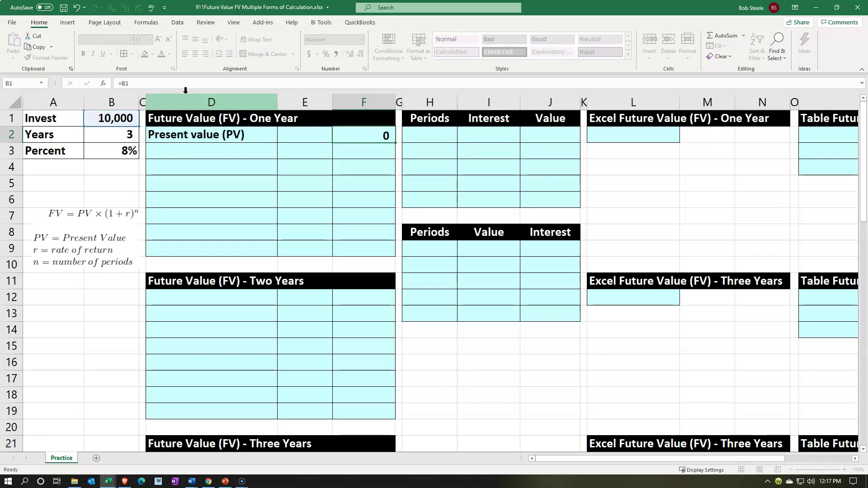
key("Return")
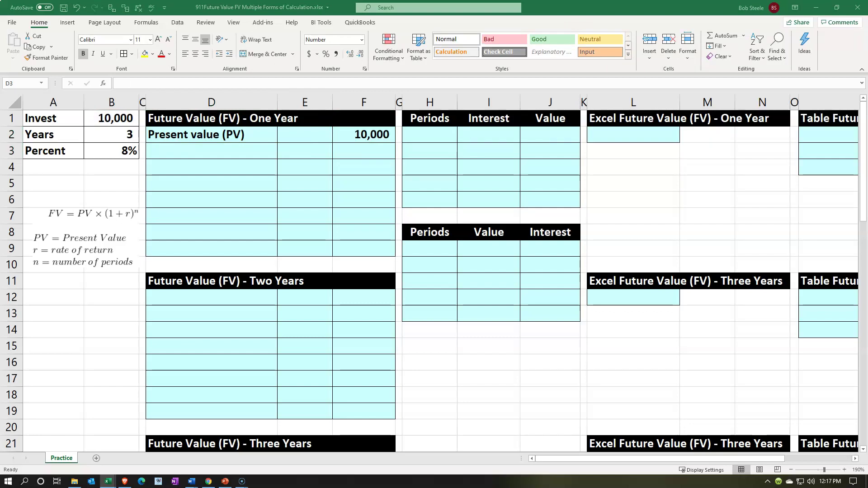
Add the label "(1 + Rate)^n (periods):" in cell D3 under the present value label
type("(1 + Rate)^n (periods):")
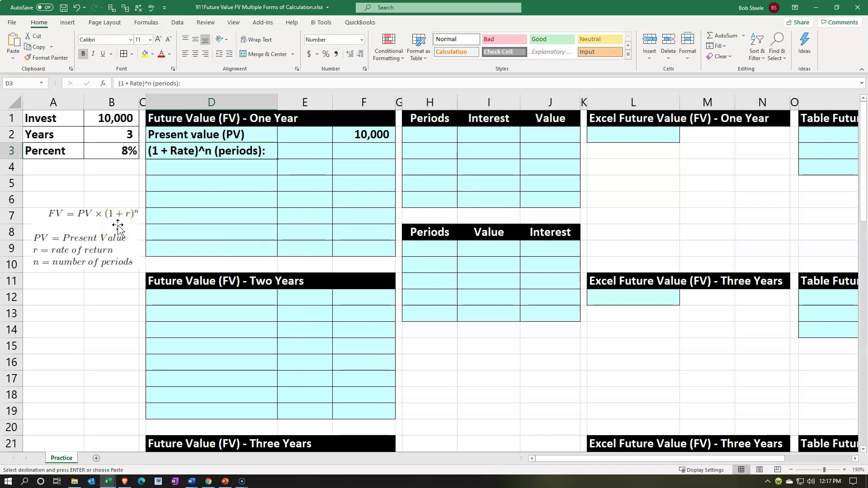
left_click(200, 171)
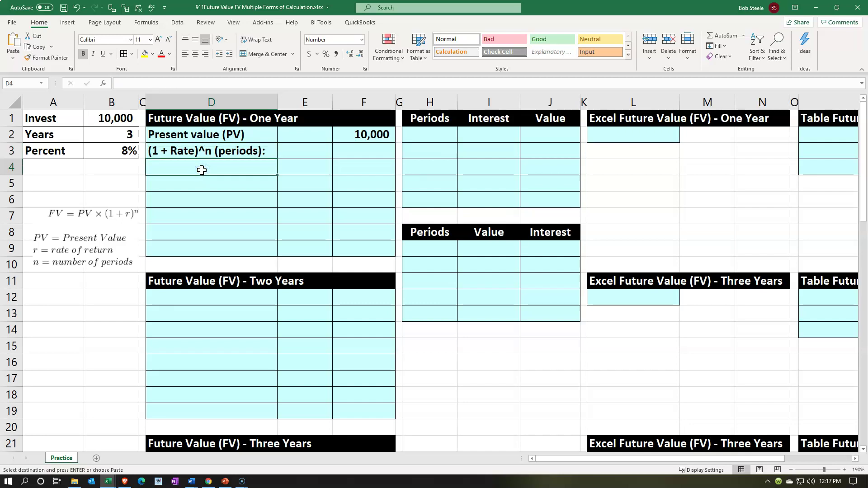
Enter the constant 1 in E4 below the "(1 + Rate)^n (periods):" label of the one-year block
key("Right")
left_click(113, 224)
type("1")
key("Return")
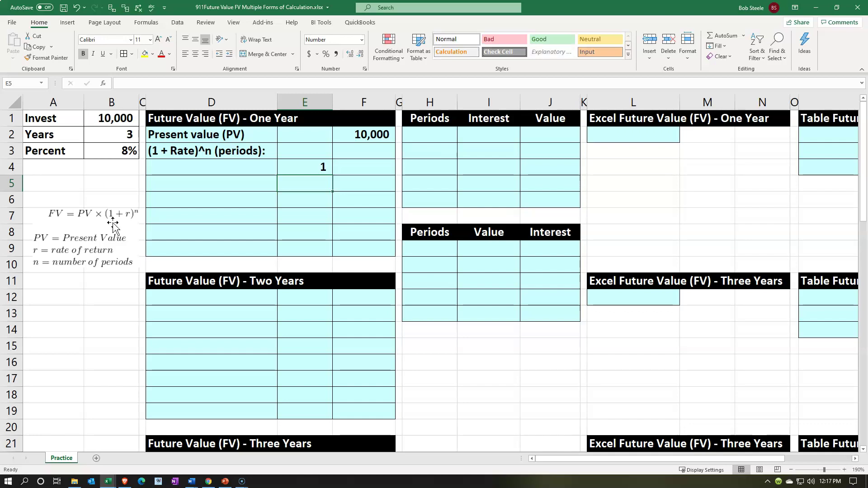
Link E5 to the percent input with the formula =B3
type("=")
key("Left")
key("Left")
key("Left")
key("Up")
key("Up")
key("shift+Tab")
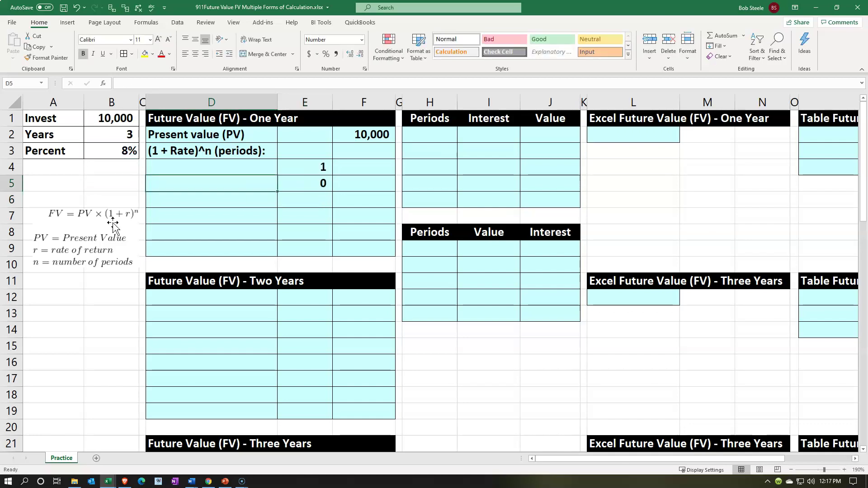
Label D5 "Rate" and format the rate in E5 as a percentage
type("Rate")
key("Tab")
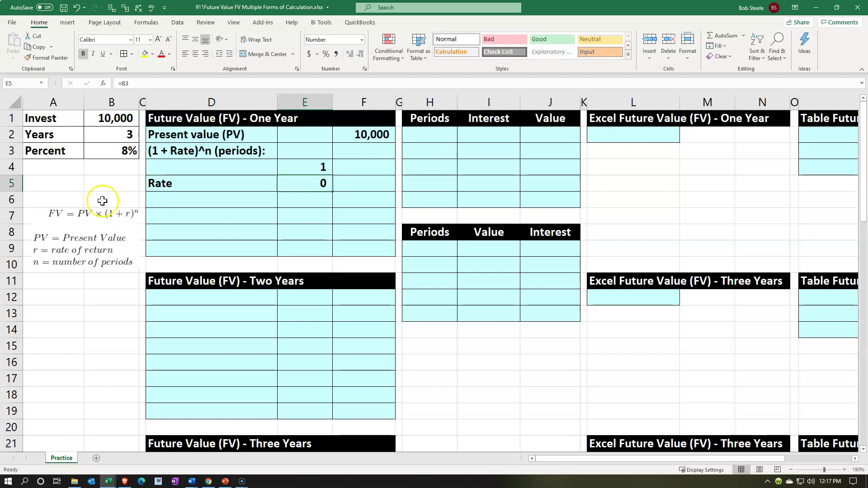
left_click(326, 54)
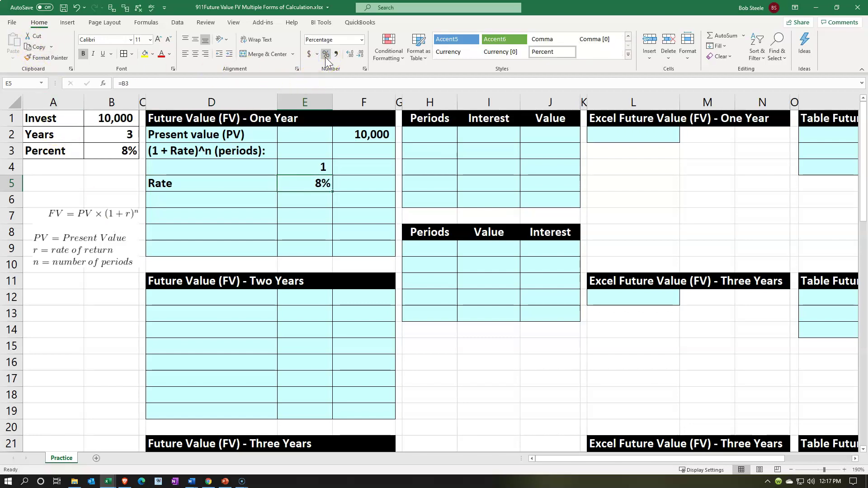
Enter the label "1 + Rate" in cell D6 below the rate row
left_click(260, 199)
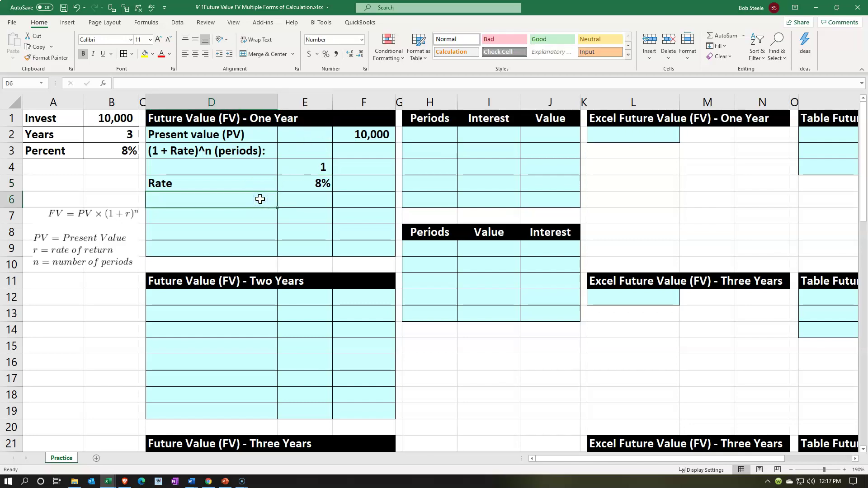
type("1 + Rate")
key("Tab")
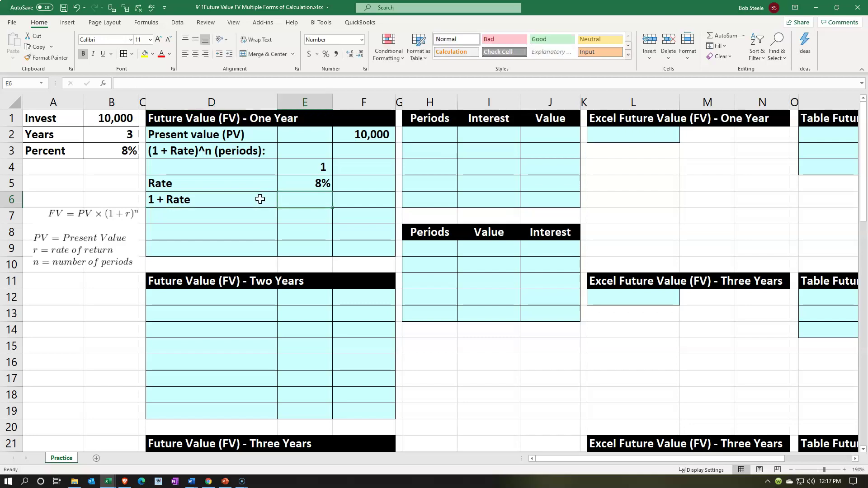
Add the constant and the rate in E6 with the formula =SUM(E4:E5)
type("=sum(")
key("Up")
key("shift+Up")
key("Return")
key("Up")
key("Right")
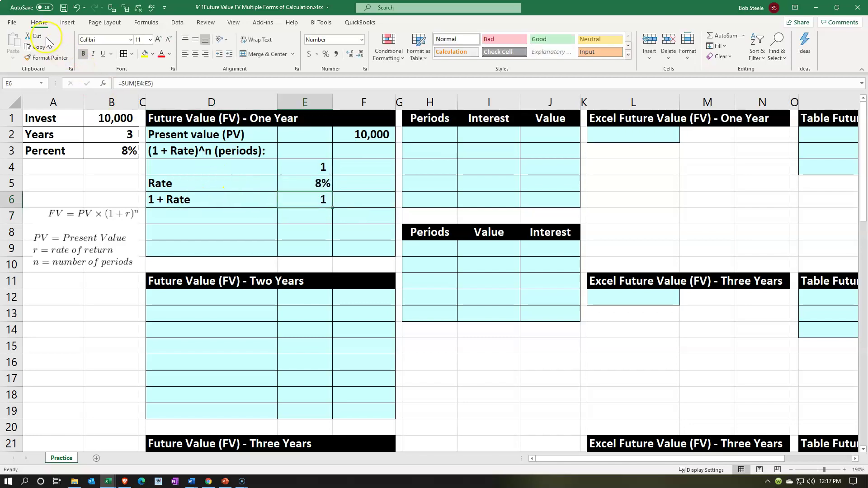
Format the sum in E6 as a percentage and underline the rate in E5 above it
left_click(325, 54)
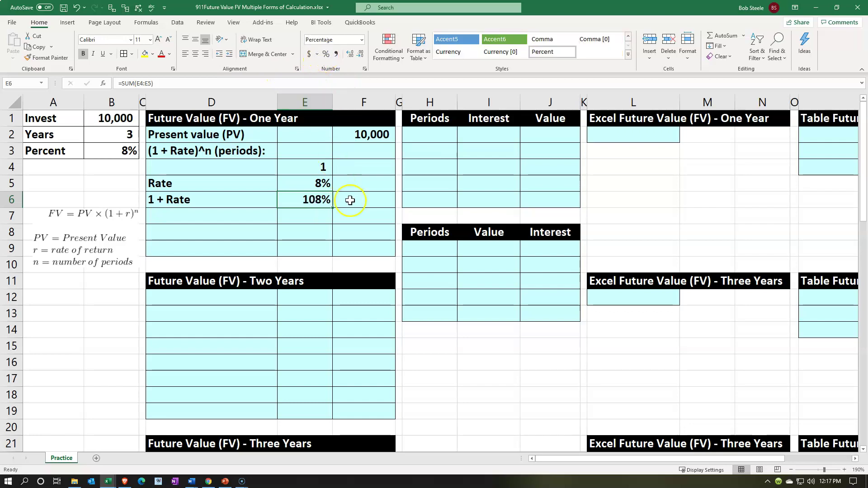
left_click(321, 183)
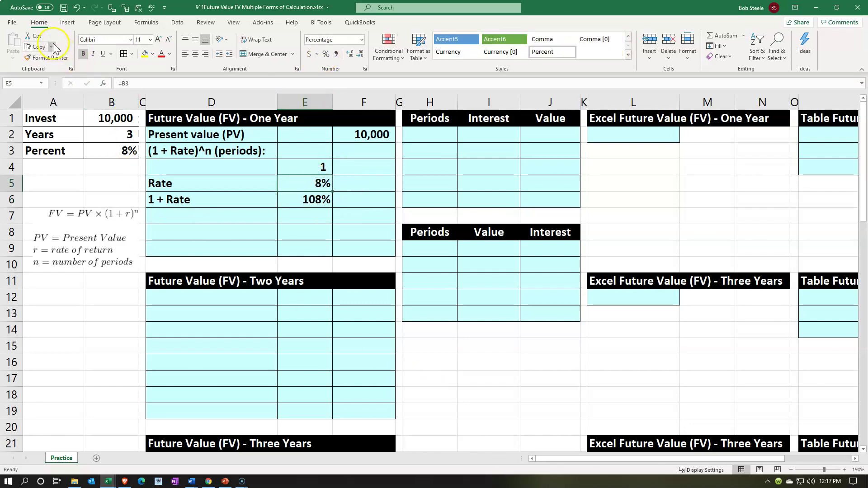
left_click(98, 55)
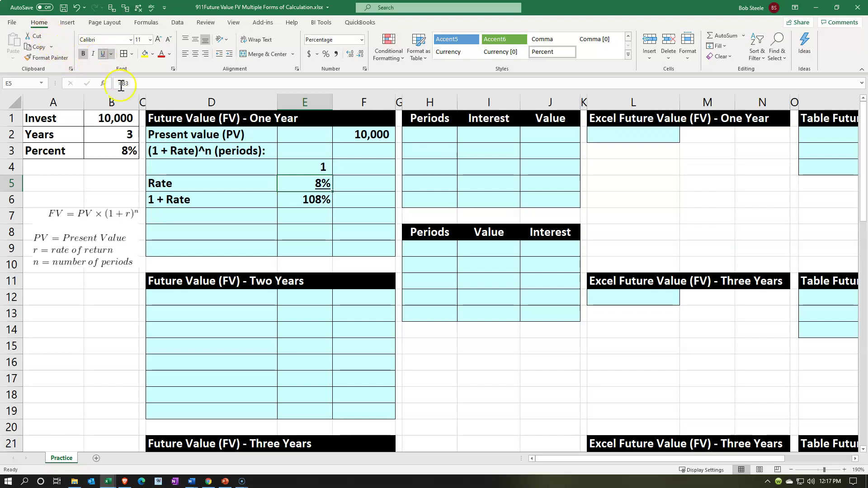
Add the label "To n (periods)" in D7 and remove its indentation
left_click(176, 214)
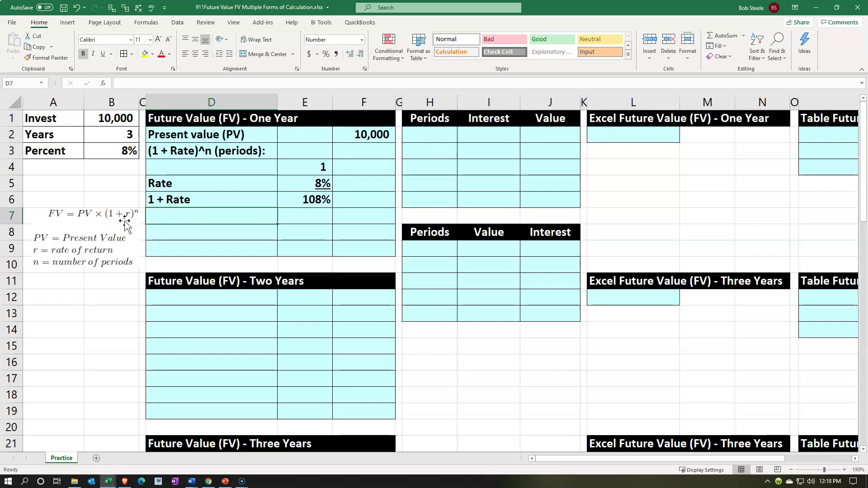
left_click(140, 216)
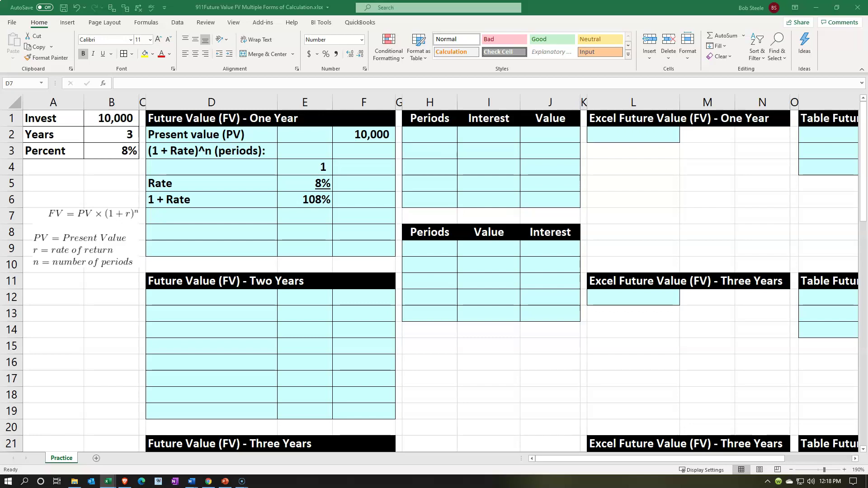
left_click(219, 215)
type("To n (periods)")
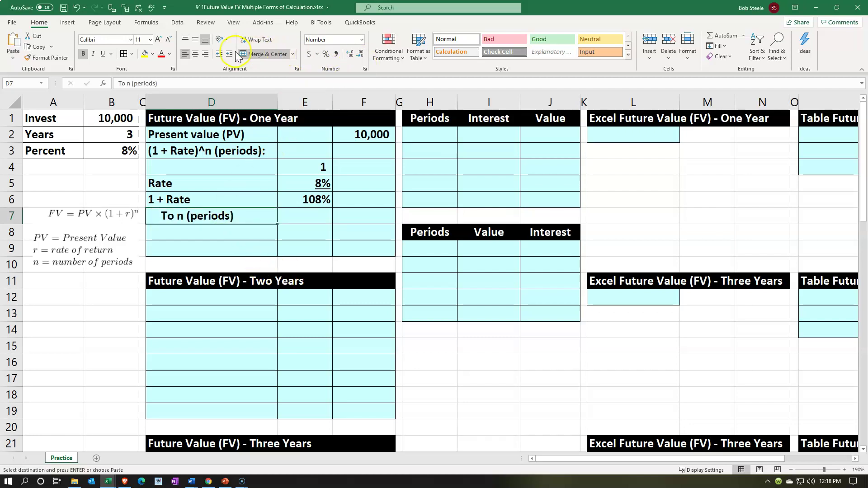
left_click(219, 54)
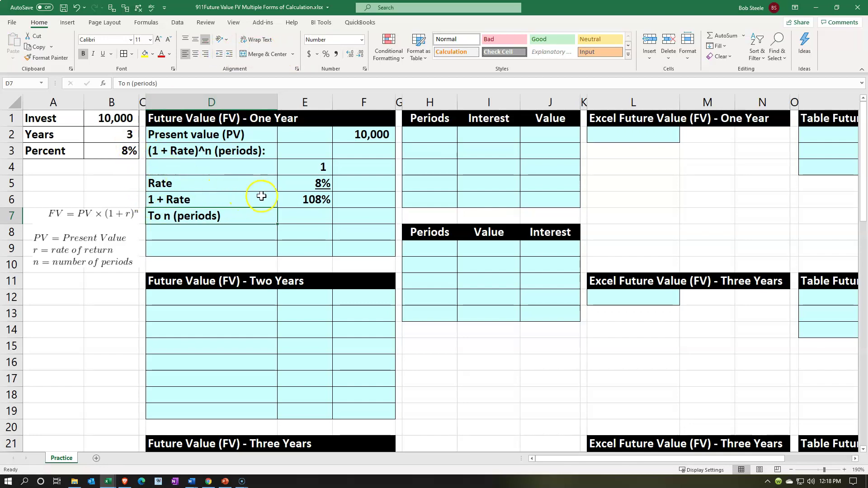
Set the number of periods in E7 to 1
left_click(288, 211)
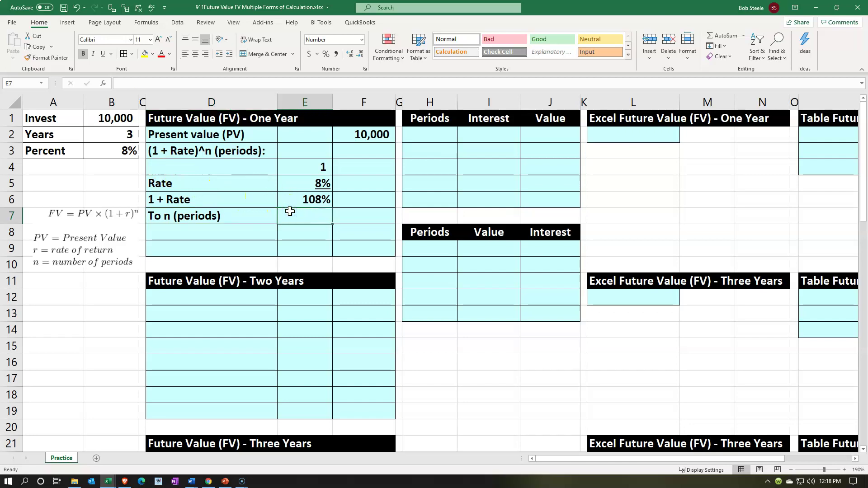
type("1")
key("Return")
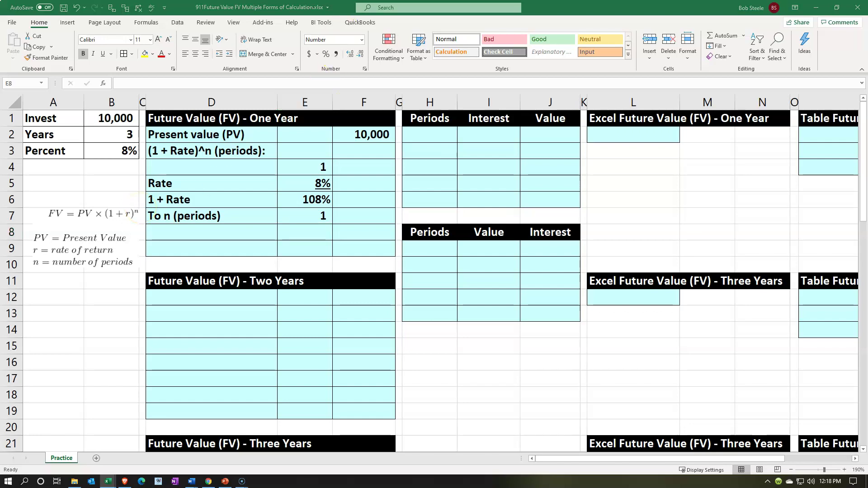
Paste the label "(1 + Rate)^n (periods)" into D8 and remove both of its indent levels
key("ctrl+c")
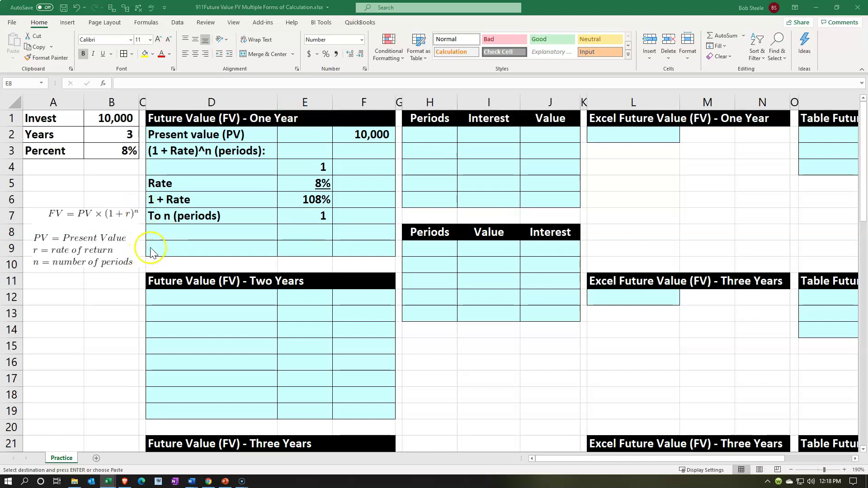
left_click(175, 236)
key("ctrl+v")
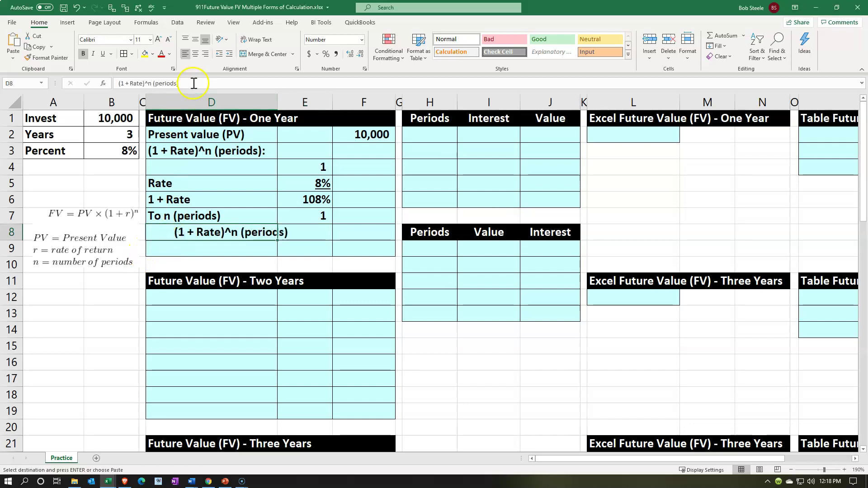
left_click(220, 55)
left_click(220, 55)
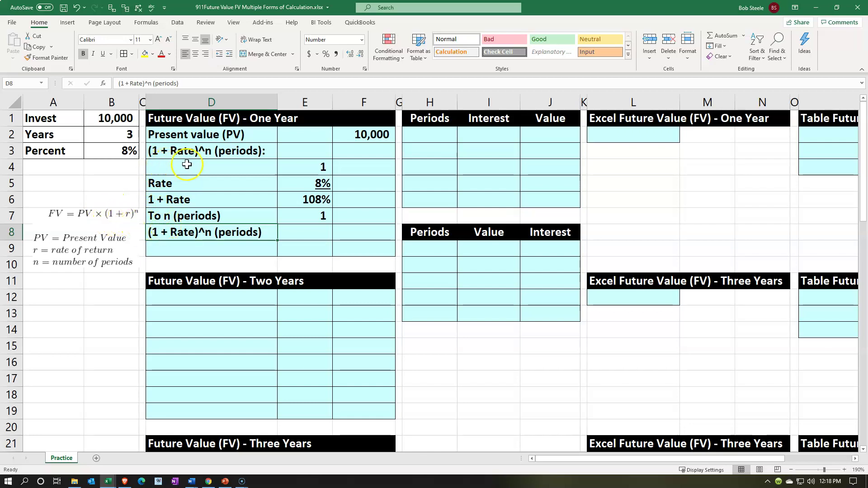
Indent the labels in D5:D8 by one level and the "(1 + Rate)^n (periods)" label in D8 by one more
left_click_drag(184, 182, 185, 229)
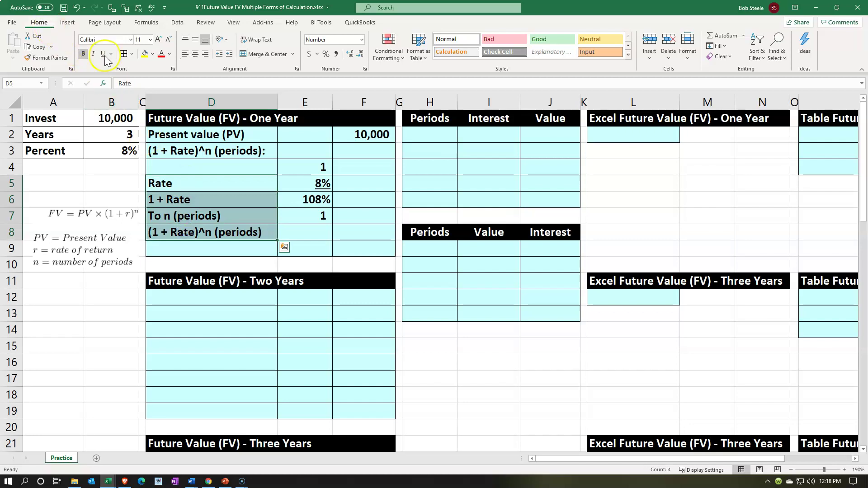
left_click(229, 54)
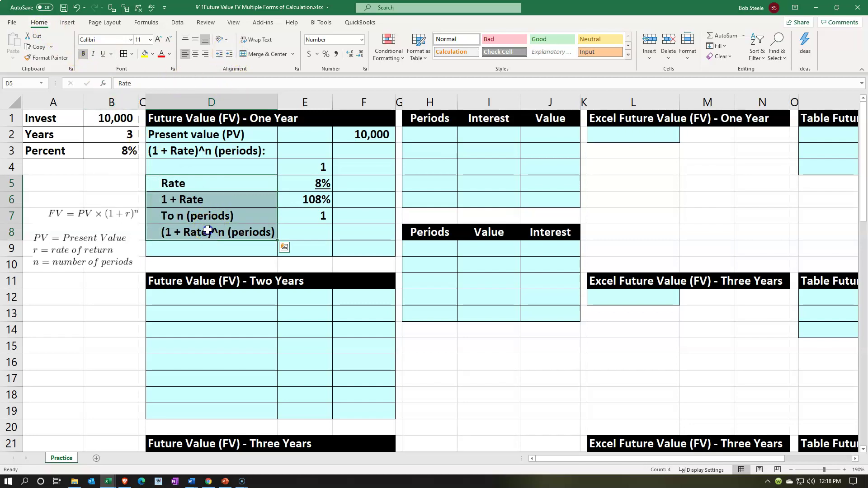
left_click(208, 230)
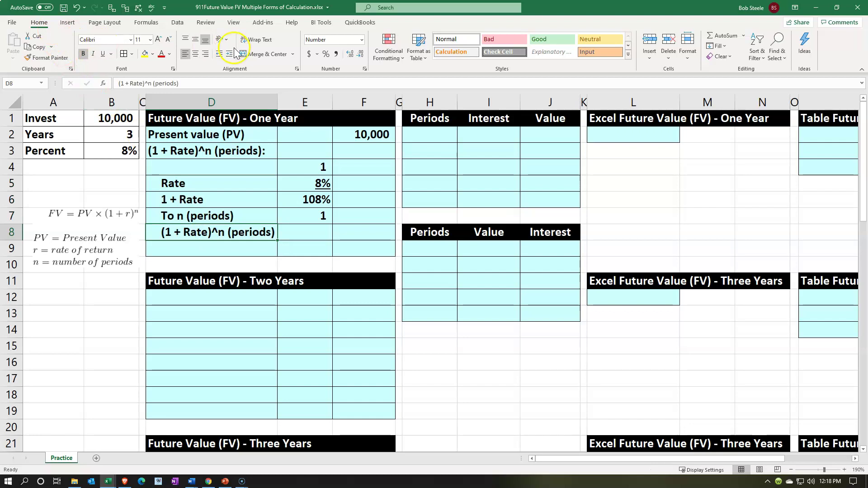
left_click(228, 58)
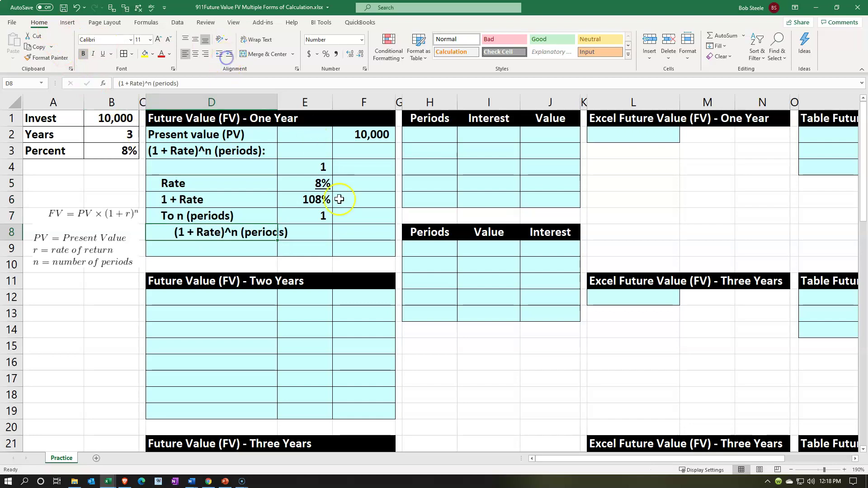
Raise 1 + Rate to the number of periods in F8 with =E6^E7 and format it as a percentage
left_click(355, 231)
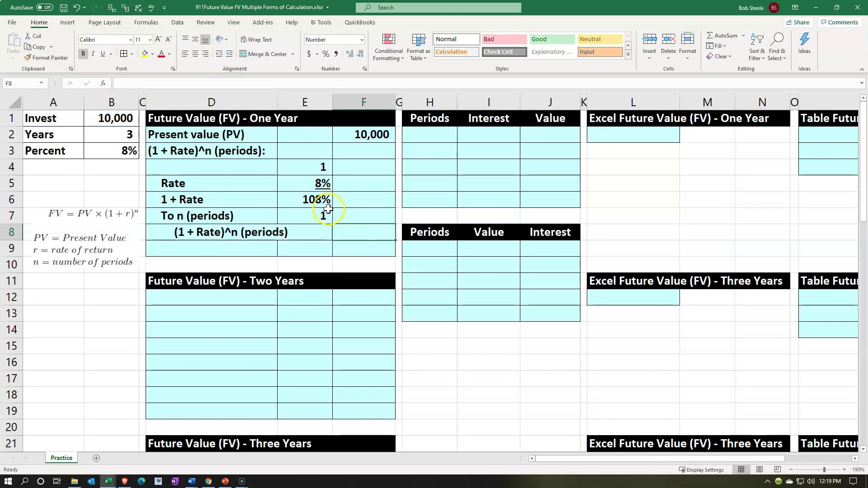
type("=")
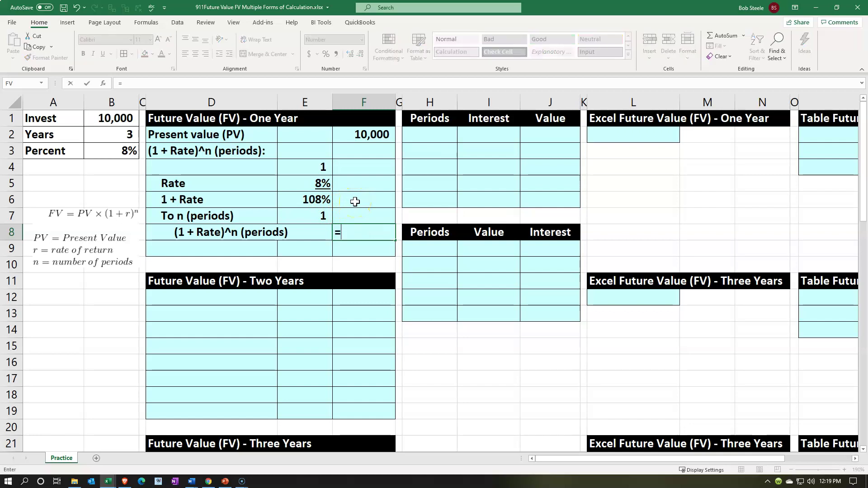
key("Up")
key("Up")
key("Left")
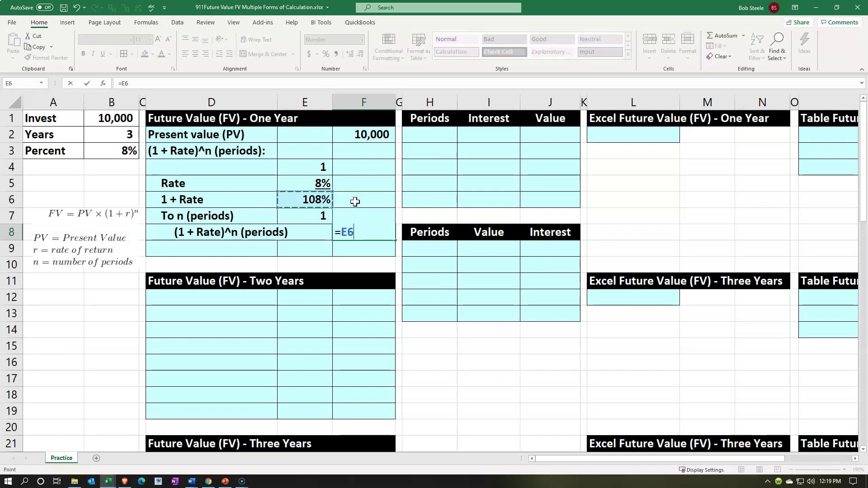
type("^")
left_click(315, 215)
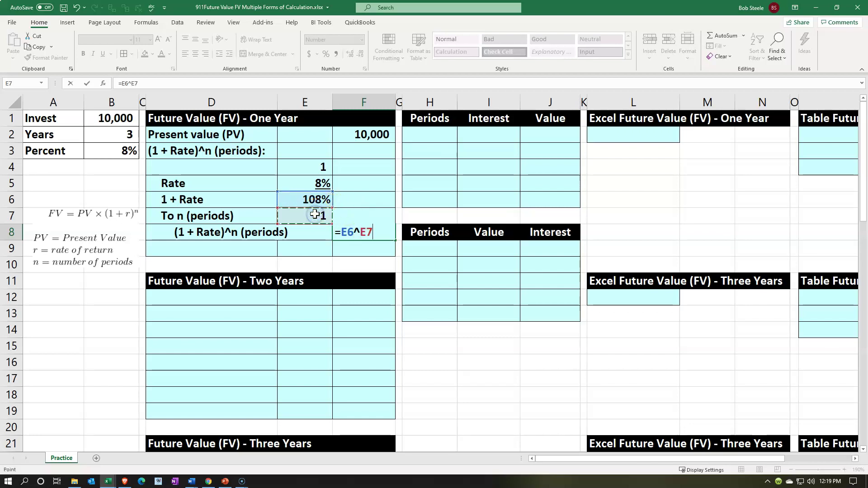
key("Return")
key("Up")
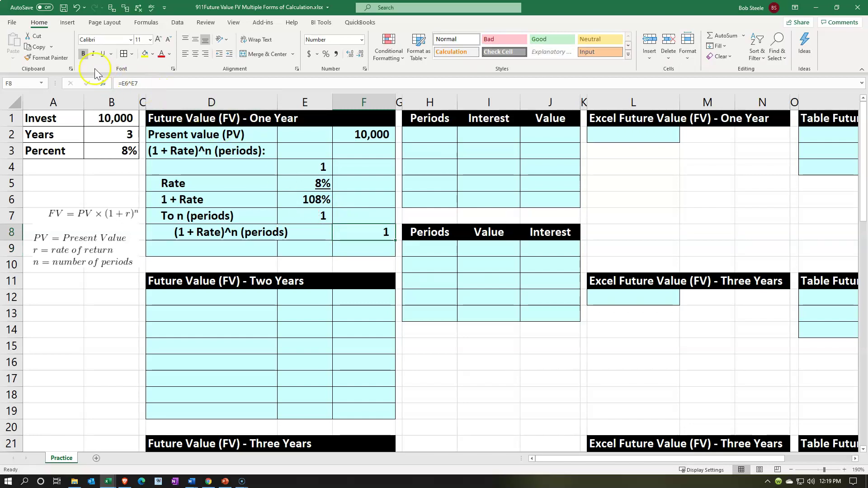
left_click(326, 54)
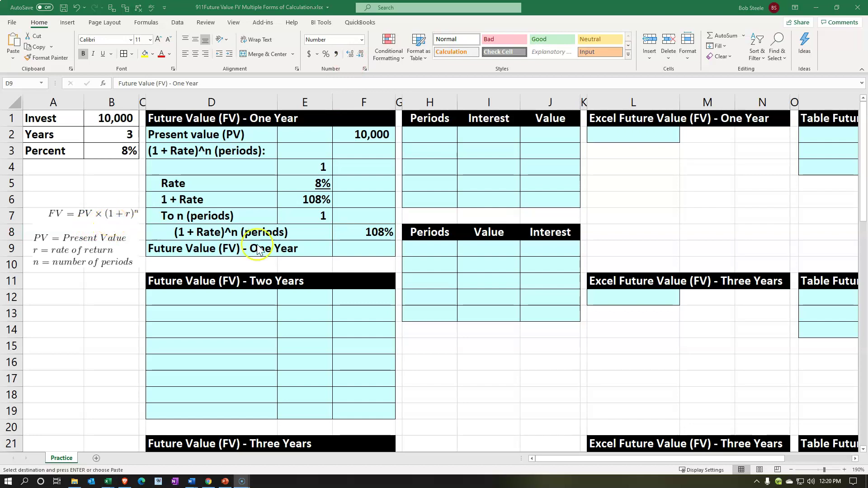
Calculate the one-year future value in F9 by multiplying the present value by the growth factor with =F2*F8
left_click(359, 247)
type("=")
key("Up")
key("Up")
key("Up")
key("Up")
key("Up")
key("Up")
key("Up")
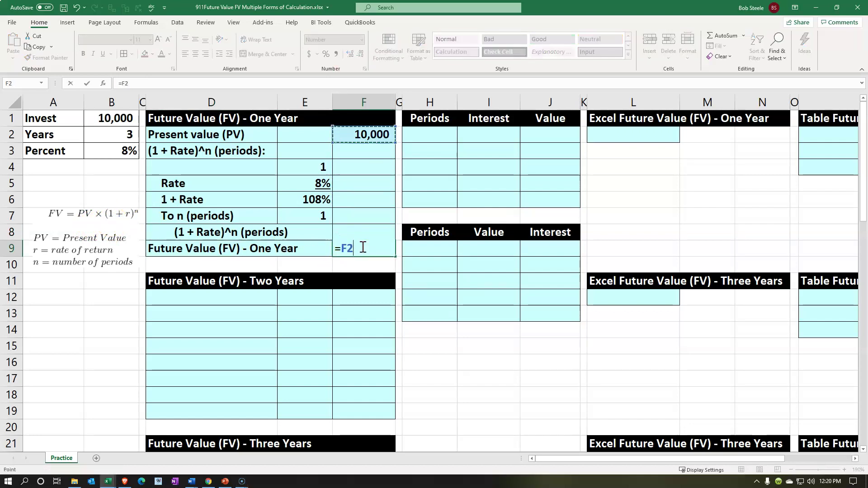
type("*")
key("Up")
key("Return")
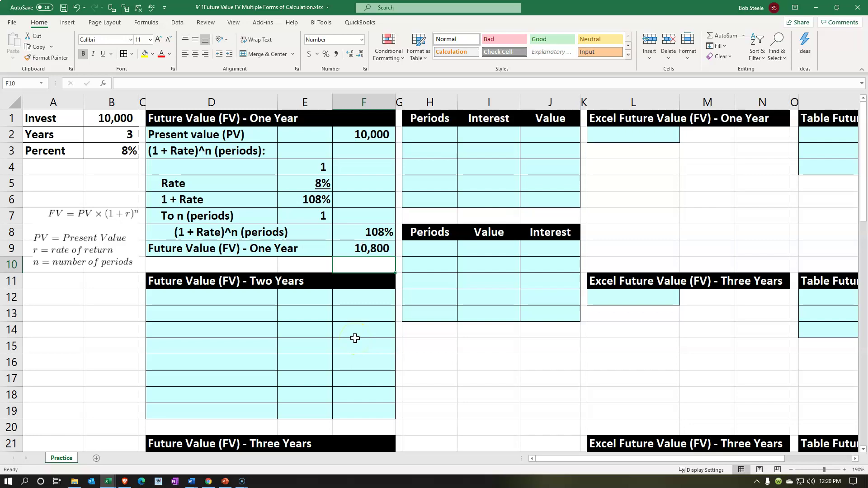
Underline the number of periods in E7 and the growth factor in F8
left_click(85, 230)
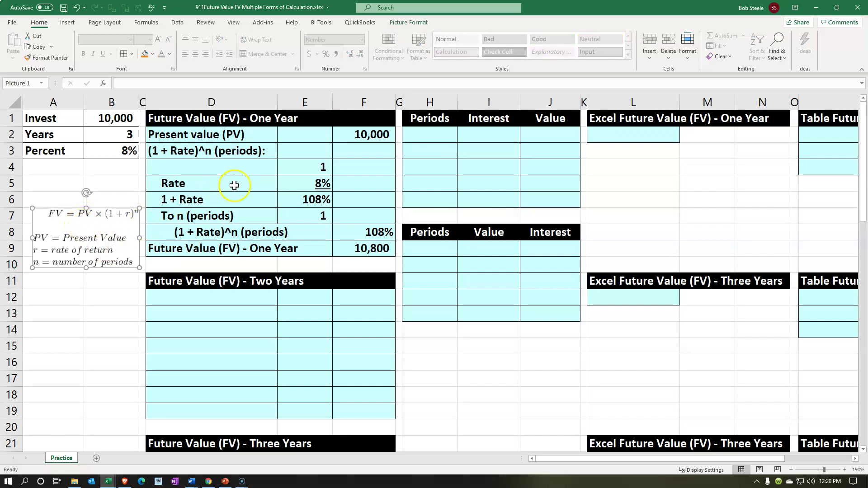
left_click(303, 214)
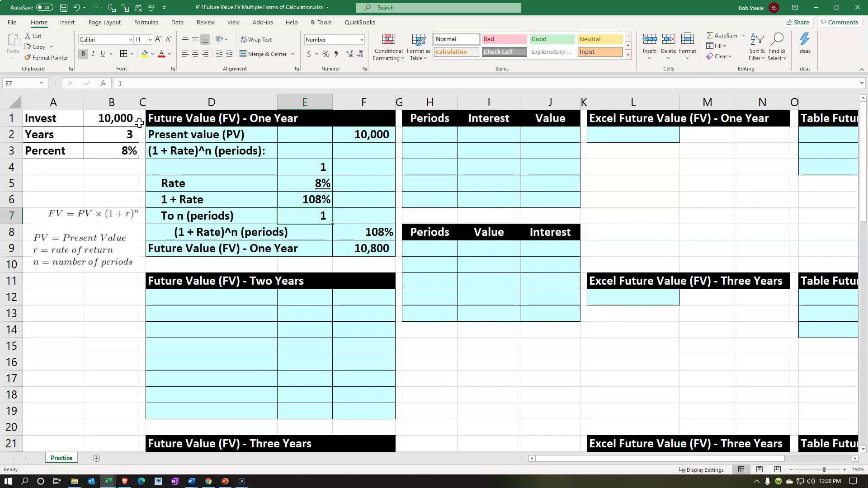
left_click(373, 233)
left_click(330, 216, "ctrl")
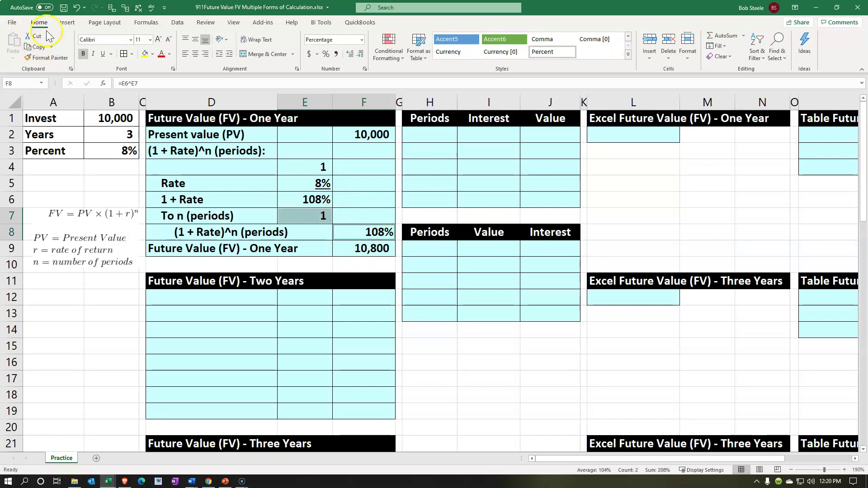
left_click(103, 54)
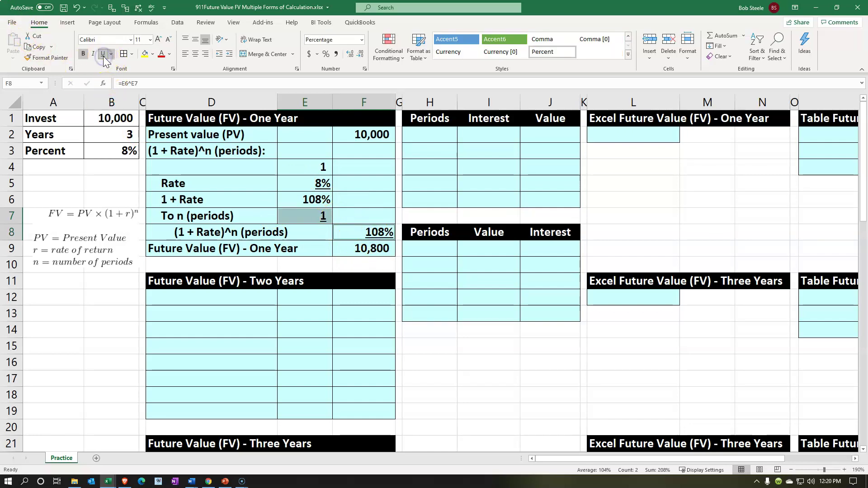
Enter period 0 in H2 and link its value in J2 to the invested amount with =B1
left_click(446, 163)
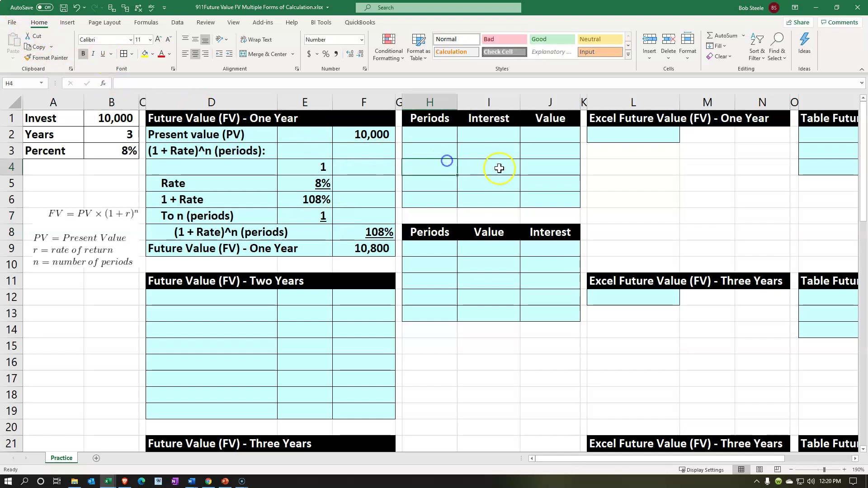
left_click(611, 137)
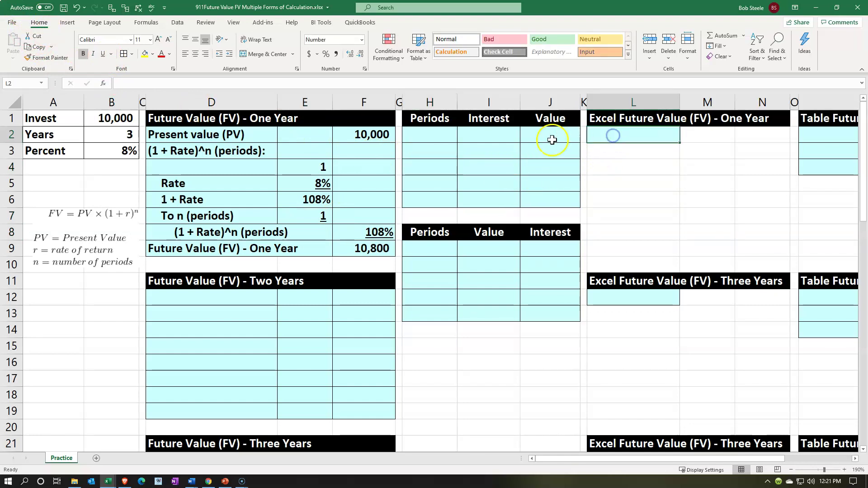
left_click(448, 135)
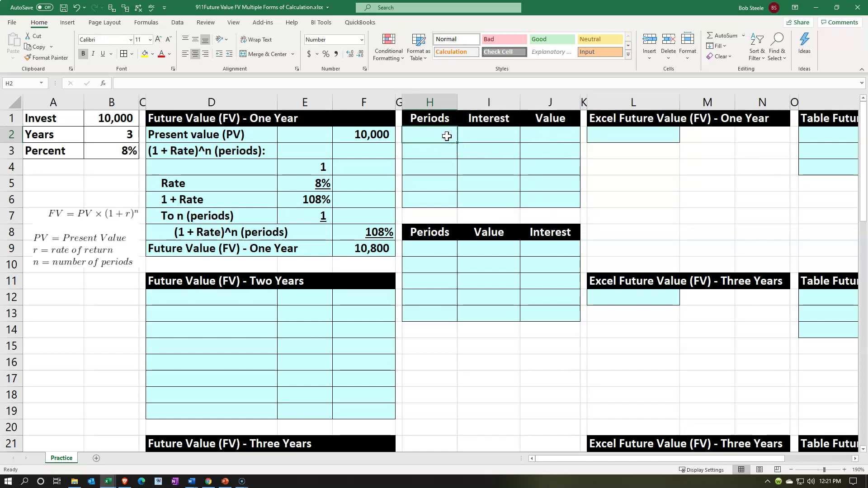
type("0")
key("Return")
key("Right")
key("Right")
key("Up")
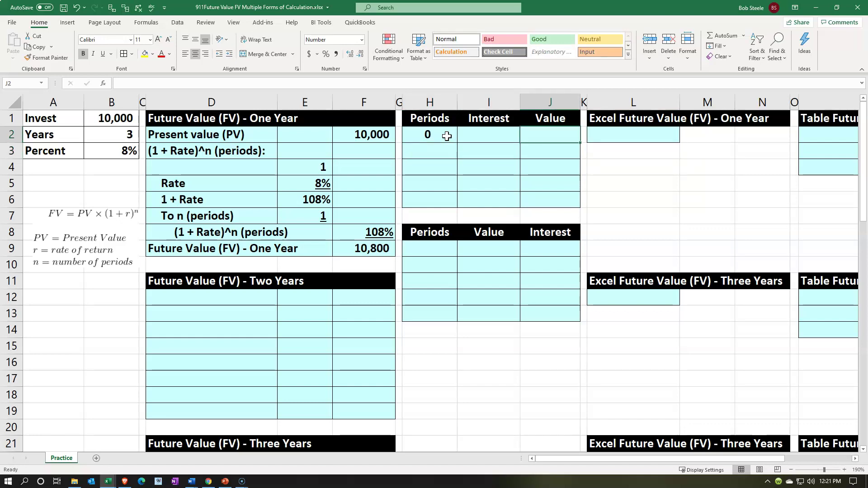
type("=")
key("Left")
key("Left")
key("Left")
key("Left")
key("Left")
key("Left")
key("Left")
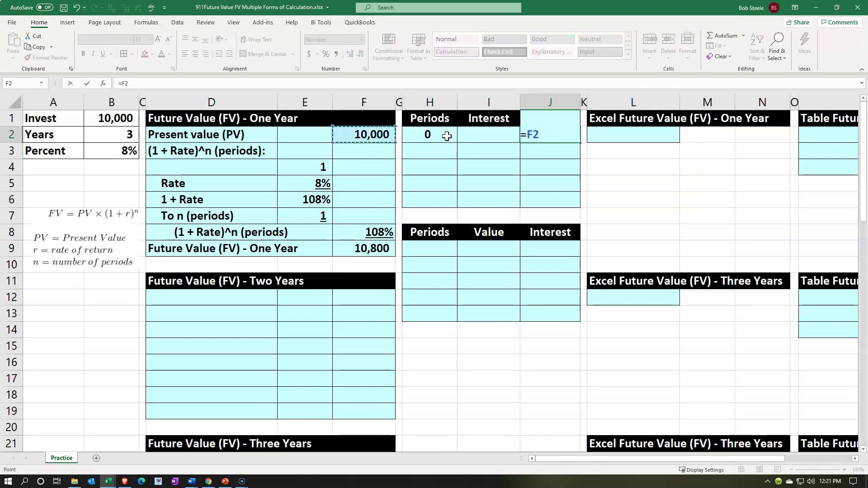
key("Up")
key("Left")
key("Return")
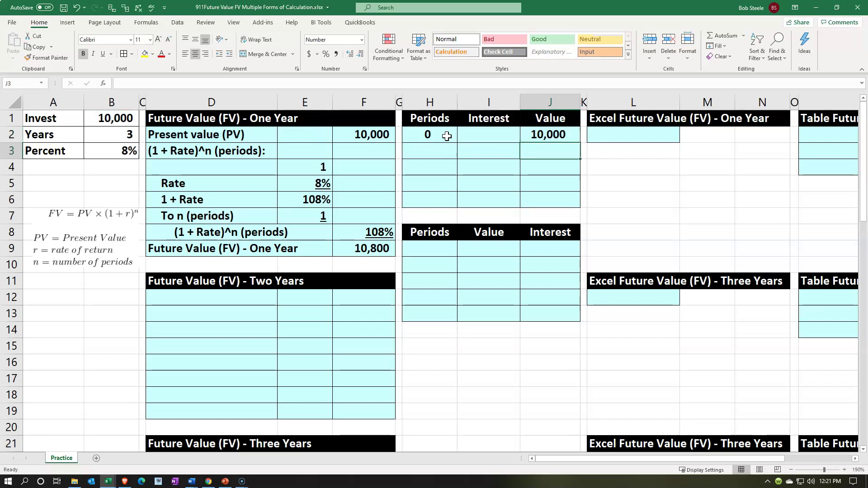
Enter period 1 in H3 and calculate its interest in I3 with =J2*B3
key("Left")
key("Left")
type("1")
key("Right")
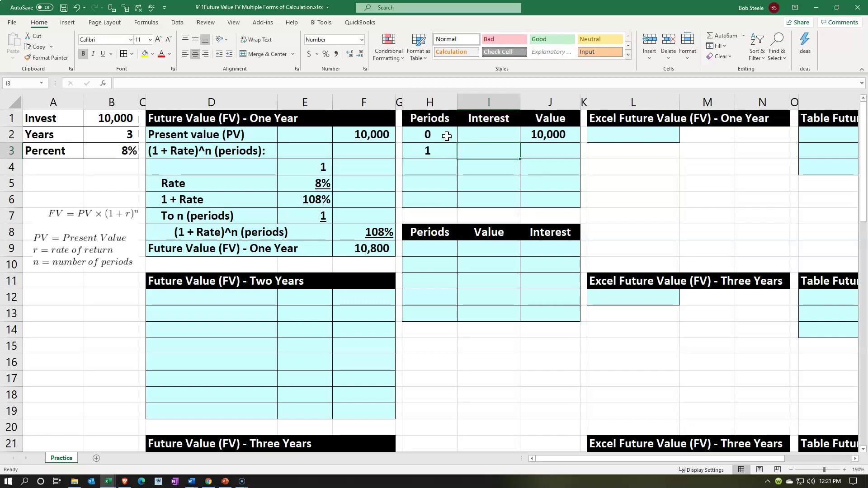
type("=")
key("Right")
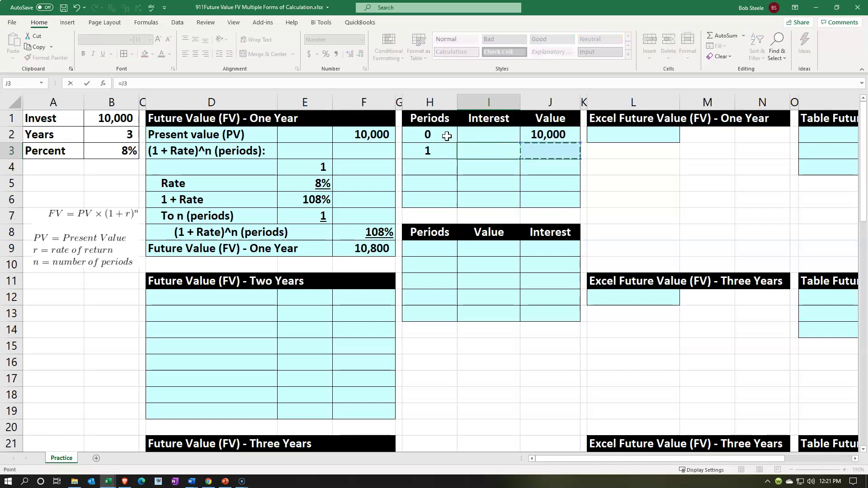
key("Up")
type("*")
key("Left")
key("Left")
key("Left")
key("Left")
key("Left")
key("Left")
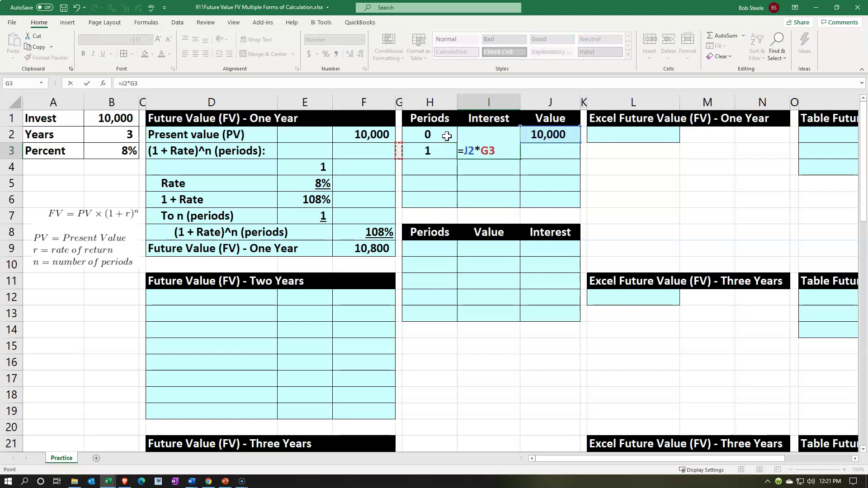
key("Left")
key("Return")
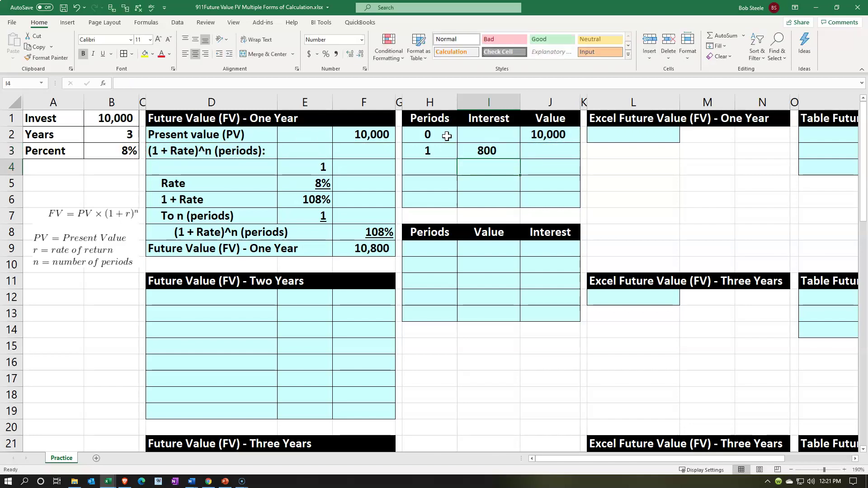
Calculate the period 1 value in J3 by adding the interest to the previous value with =J2+I3
key("Right")
key("Up")
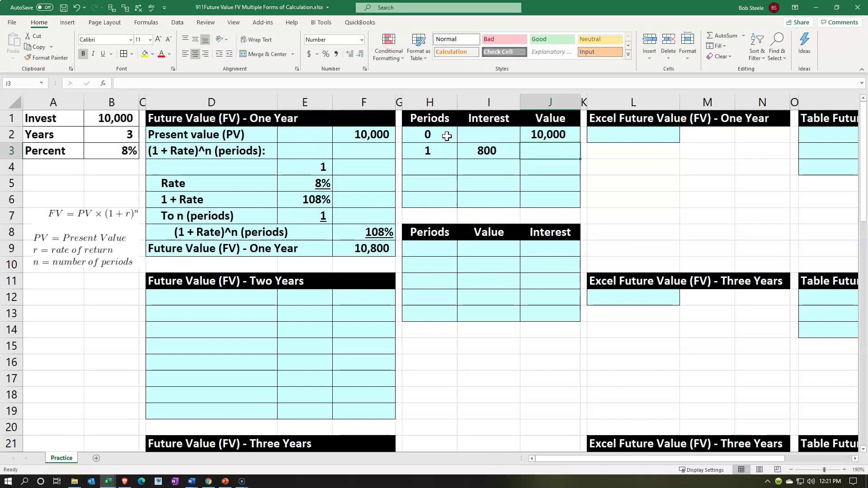
type("=")
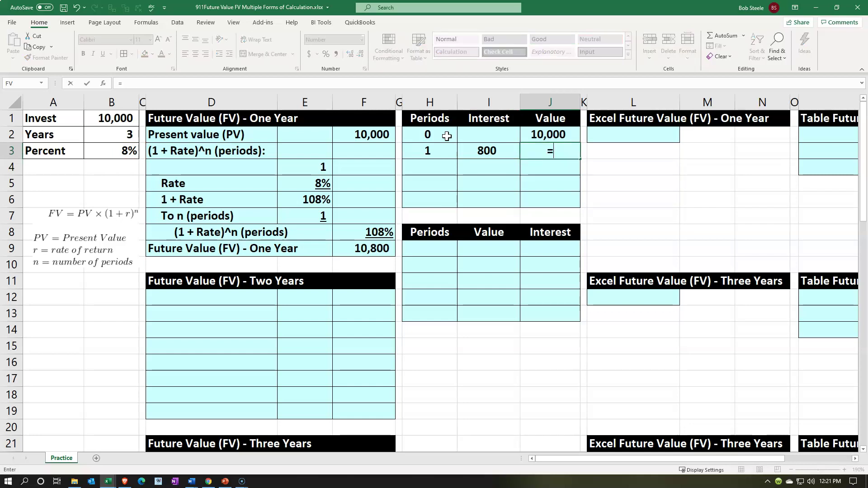
key("Up")
type("+")
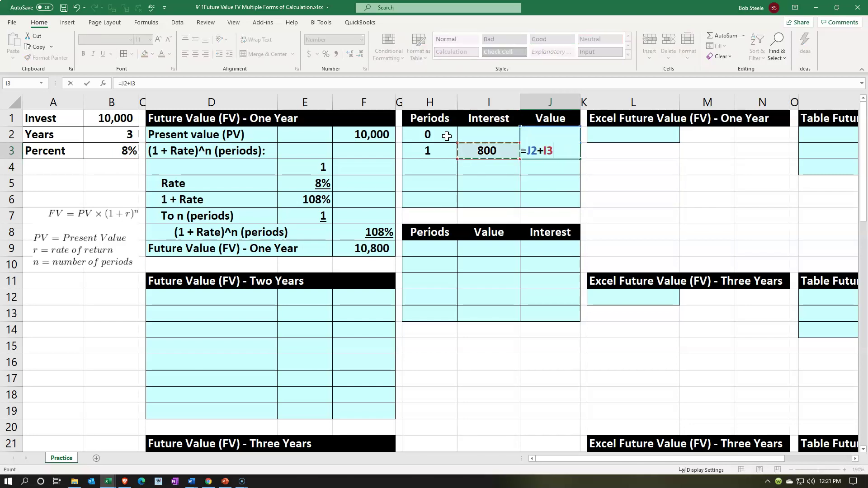
key("Left")
key("Return")
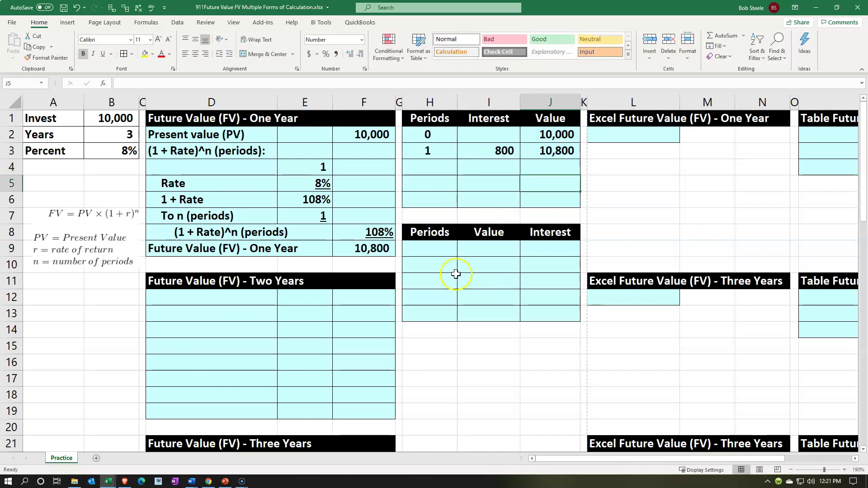
Start the second periods table with period 0 in H9 and link its value in I9 to the invested amount with =B1
left_click(435, 247)
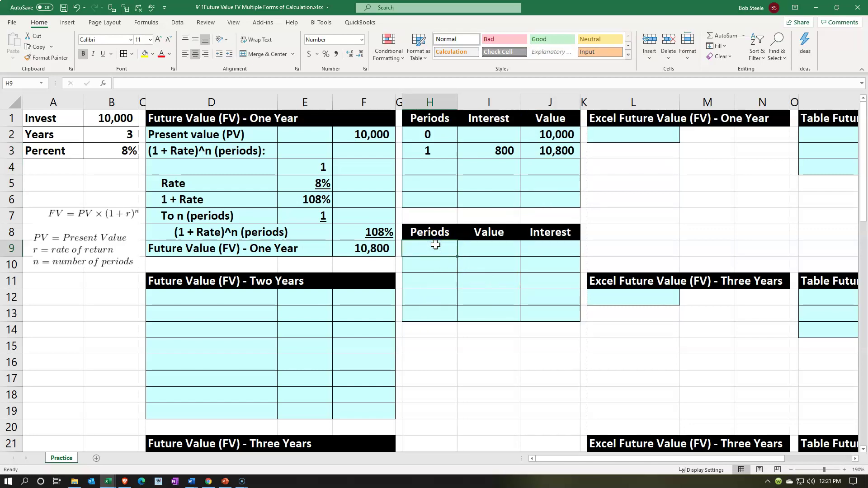
type("0")
key("Tab")
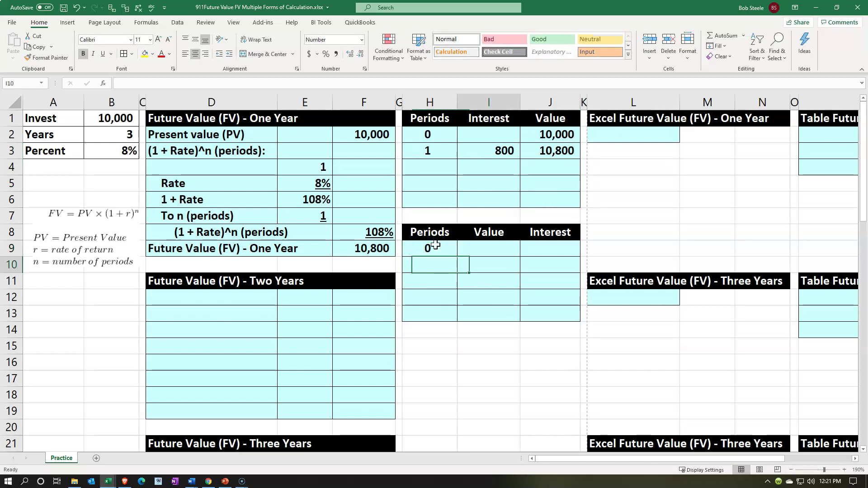
type("=")
key("Left")
key("Left")
key("Left")
key("Left")
key("Left")
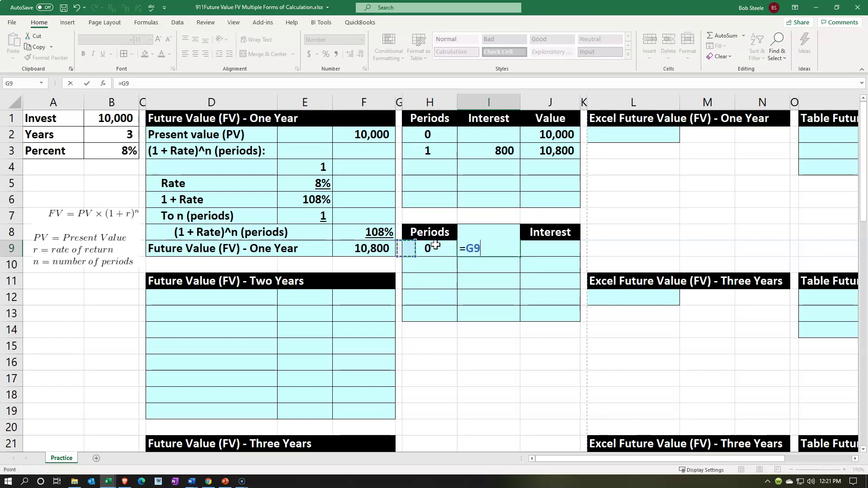
key("Up")
key("Up")
key("Up")
key("Up")
key("Up")
key("Up")
key("Up")
key("Up")
key("Left")
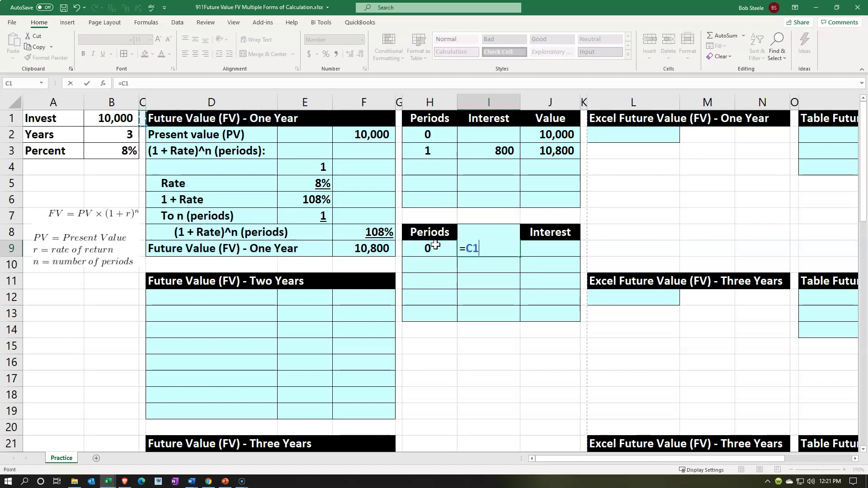
key("Left")
key("Return")
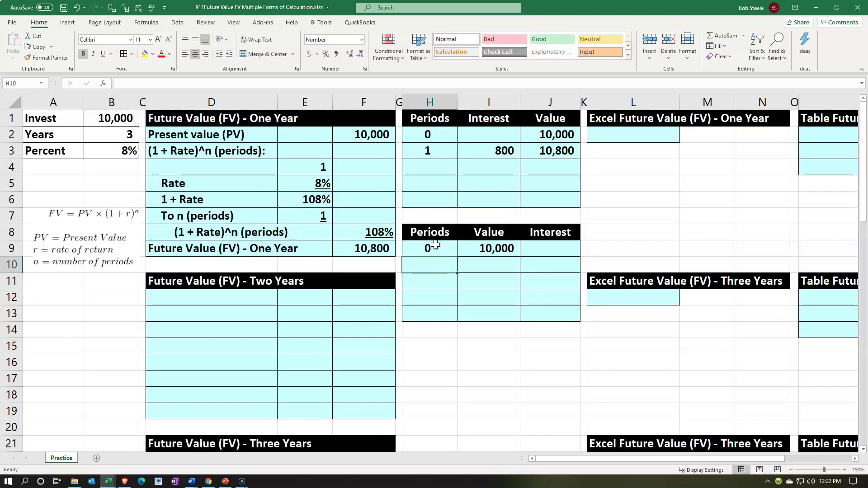
Enter period 1 in H10 and calculate its value in I10 with =I9*(1+B3)
type("1")
key("Tab")
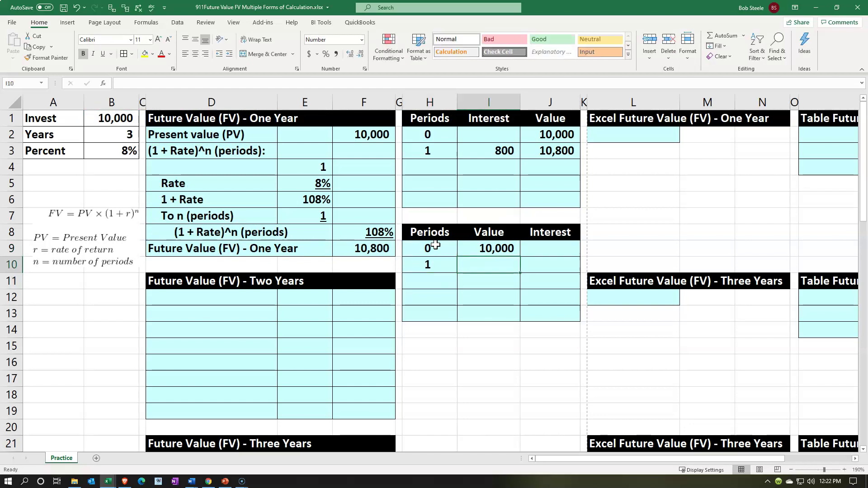
type("=")
key("Up")
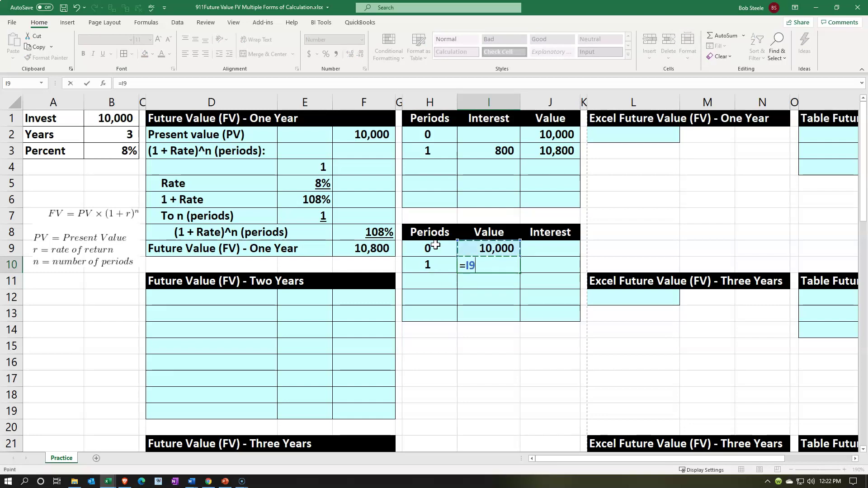
type("*(1+")
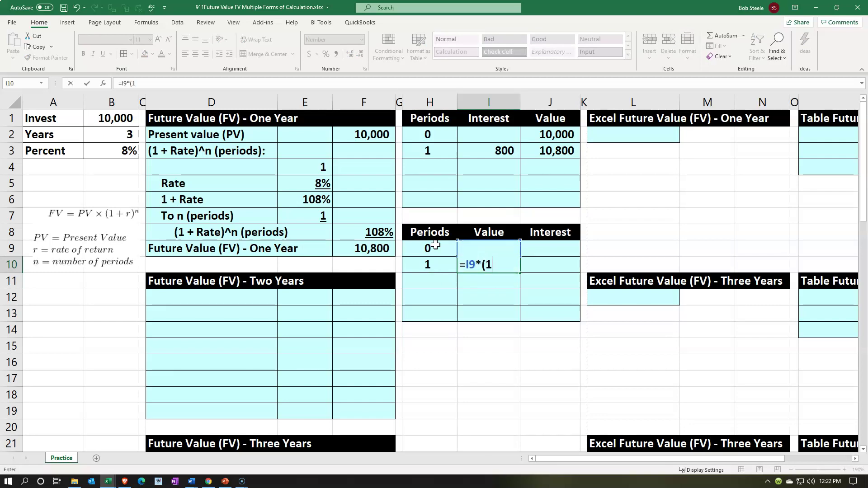
left_click(131, 151)
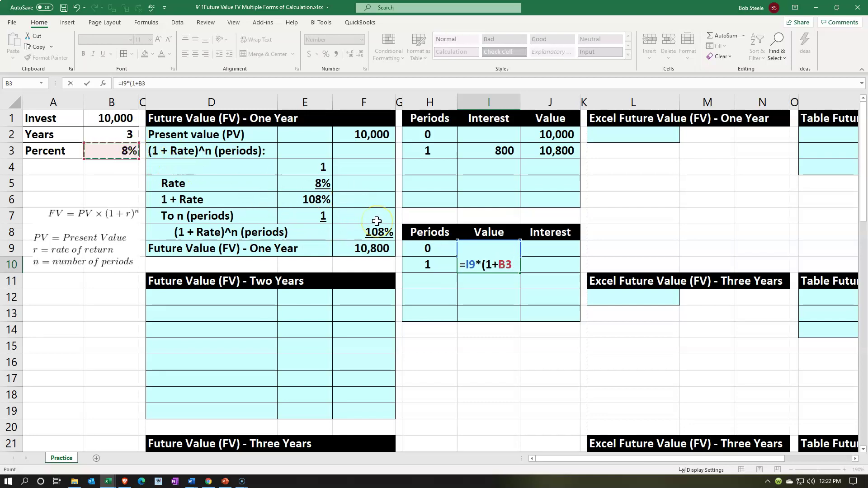
key("Return")
key("Up")
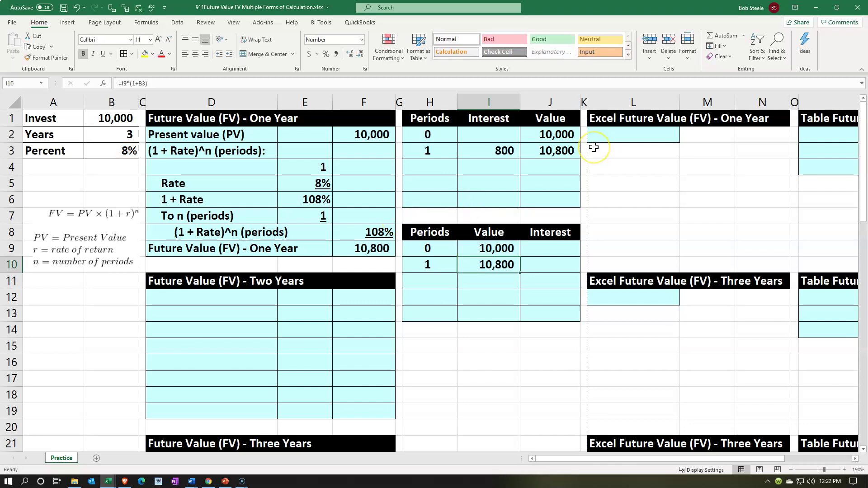
Calculate the period 1 interest in J10 as the difference between the two values with =I10-I9
left_click(559, 260)
type("=")
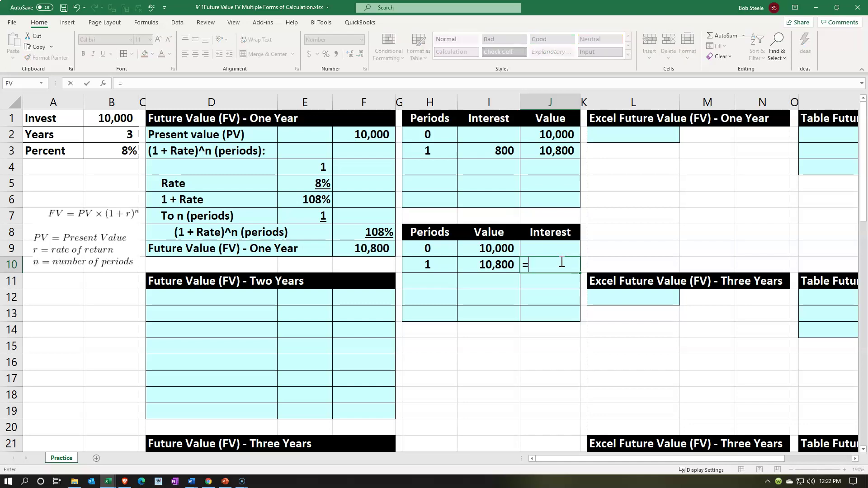
key("Left")
type("-")
key("Up")
key("Left")
key("Return")
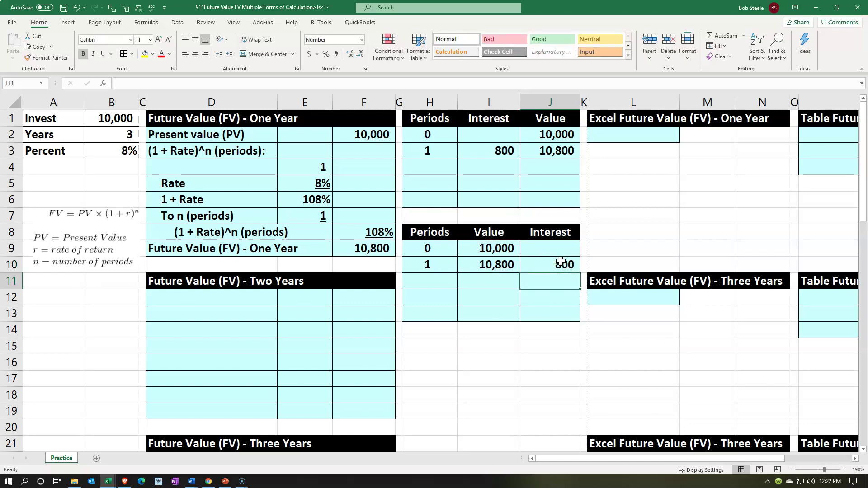
Find the FV function by searching the functions for "future value" and open its arguments for cell L2
left_click(628, 139)
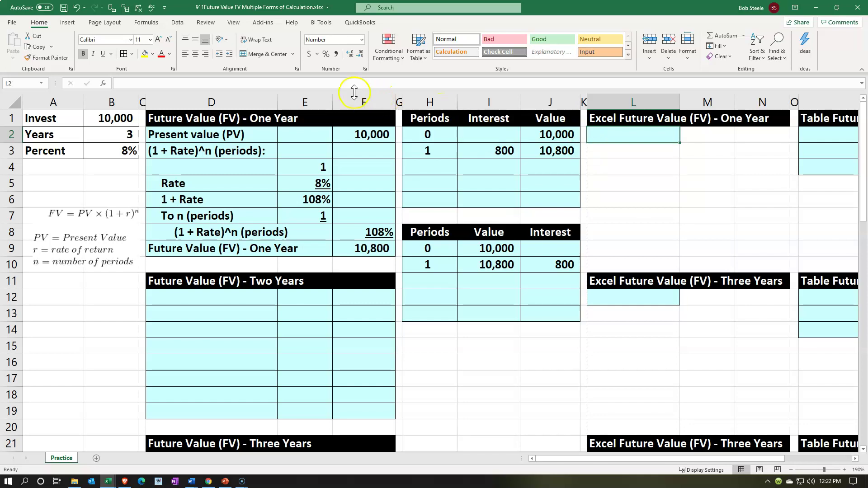
left_click(146, 23)
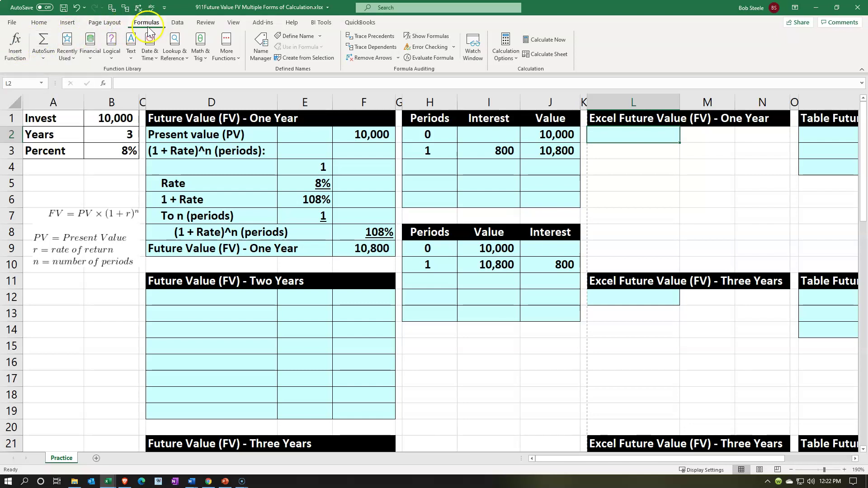
left_click(20, 47)
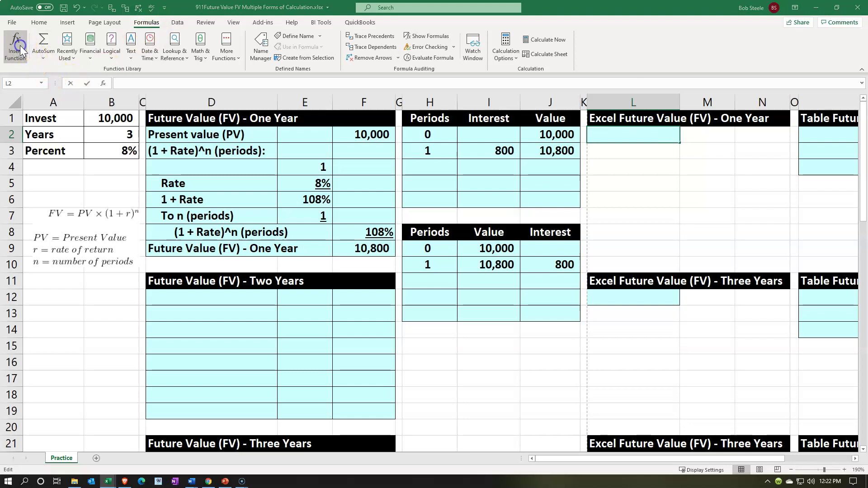
left_click_drag(693, 91, 658, 188)
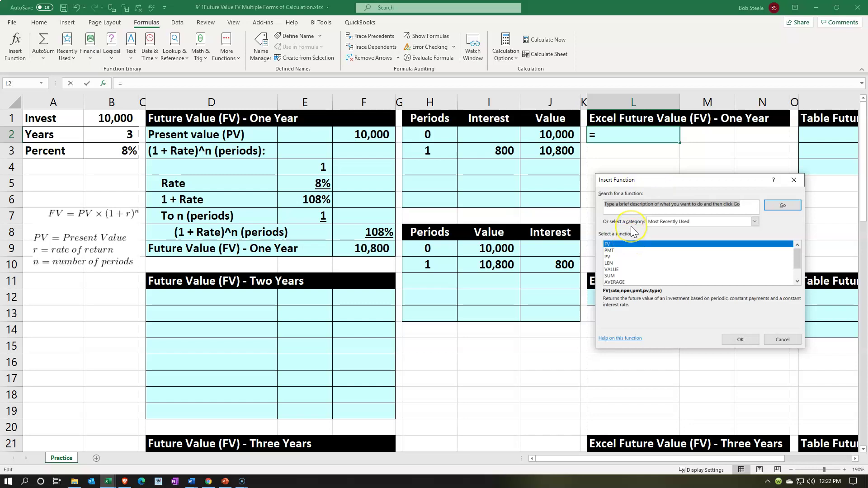
type("future value")
key("Return")
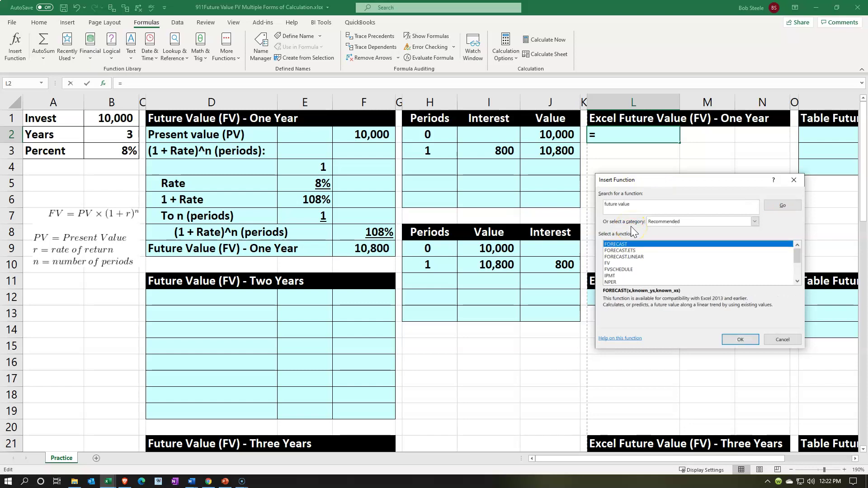
left_click(621, 263)
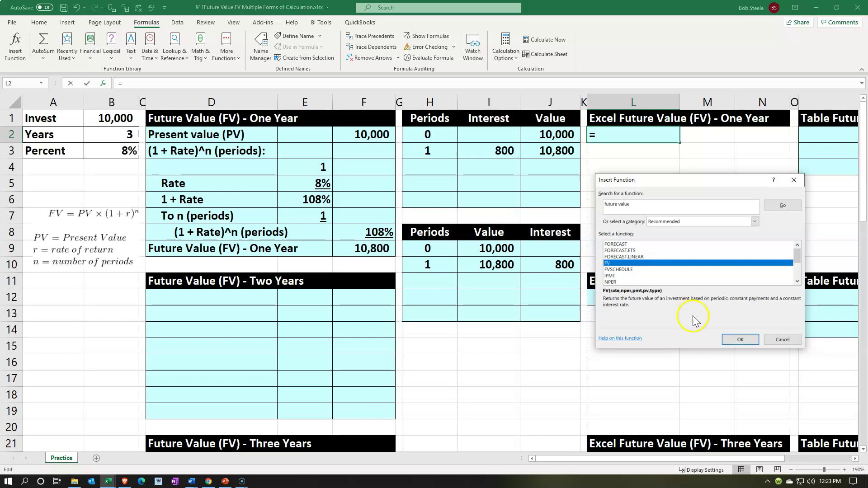
left_click(740, 339)
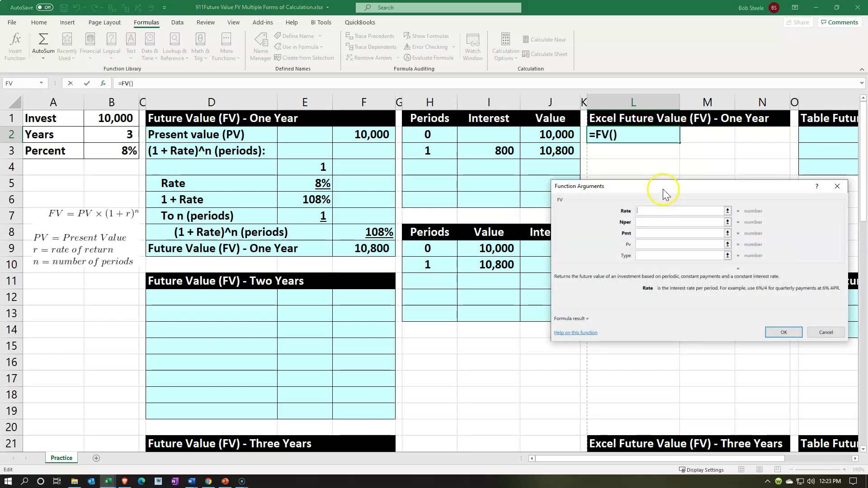
left_click_drag(660, 189, 611, 176)
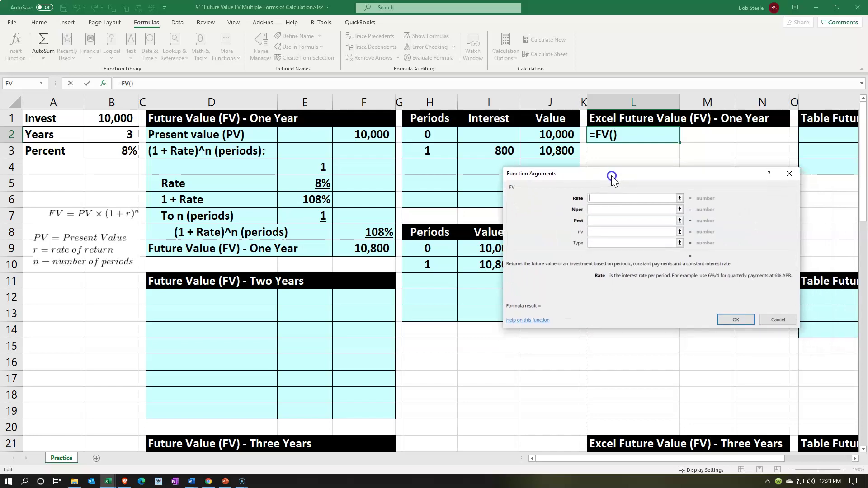
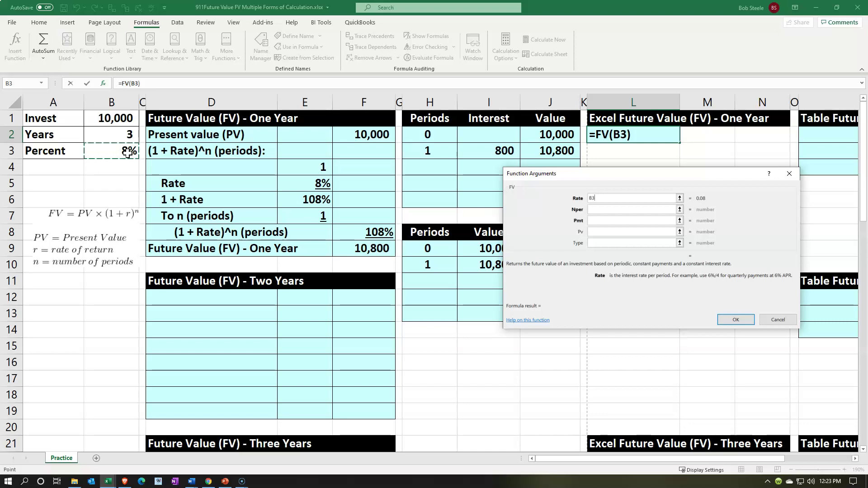
Complete the FV arguments with Nper 1, Pmt 0 and Pv B1, and insert the function in L2
left_click(613, 210)
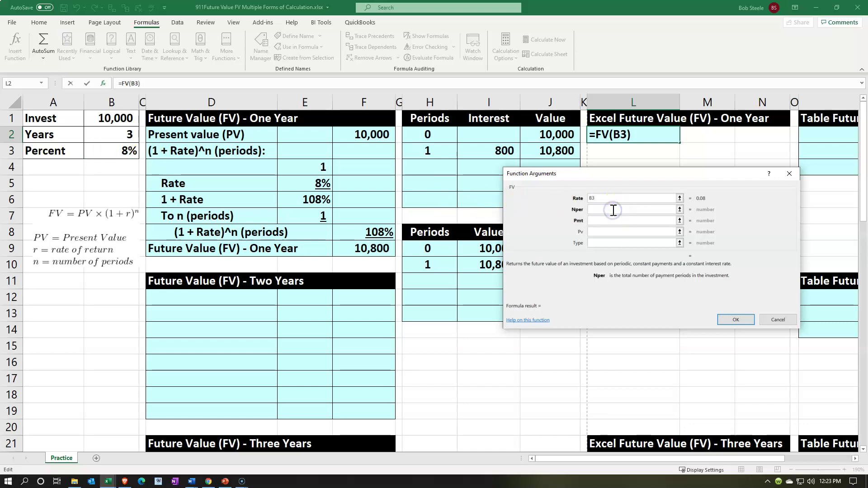
type("1")
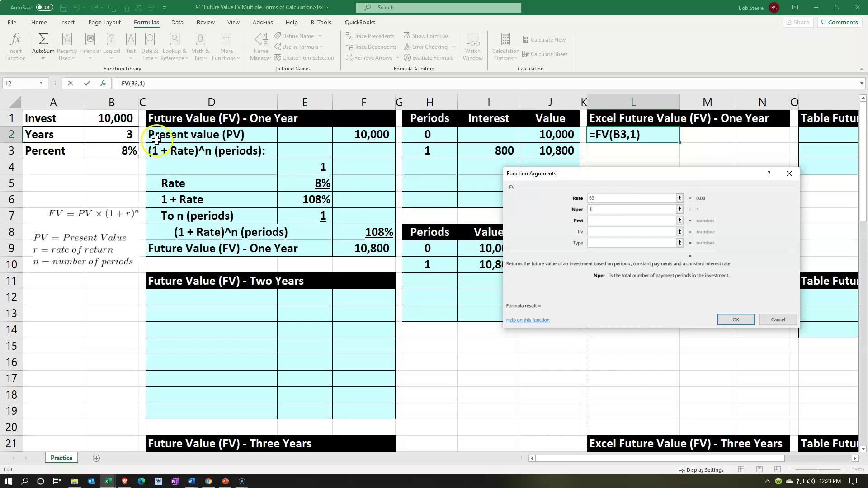
left_click(241, 199)
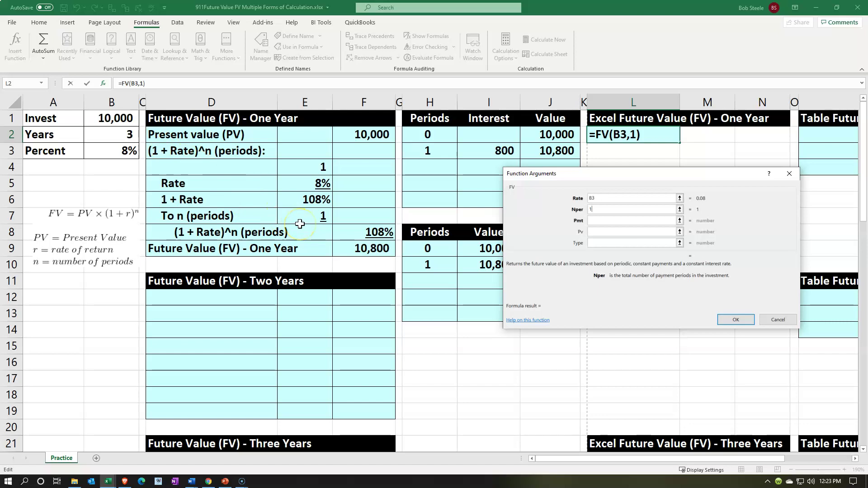
left_click(600, 220)
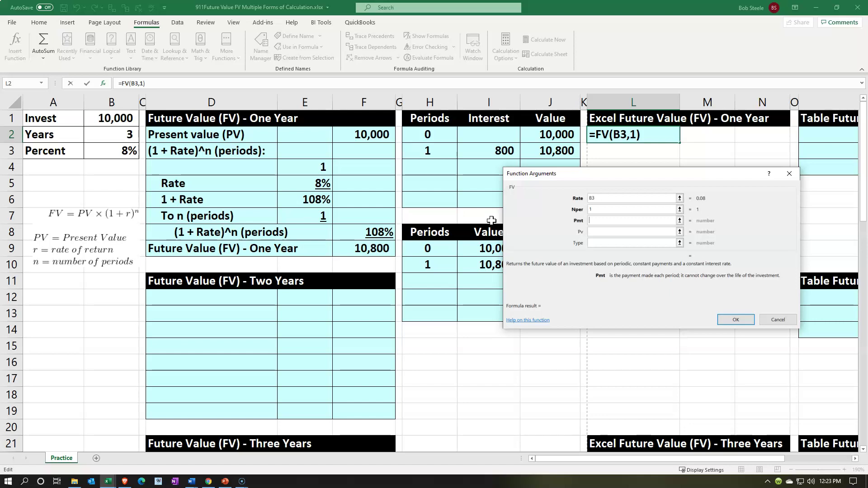
type("0")
left_click(593, 231)
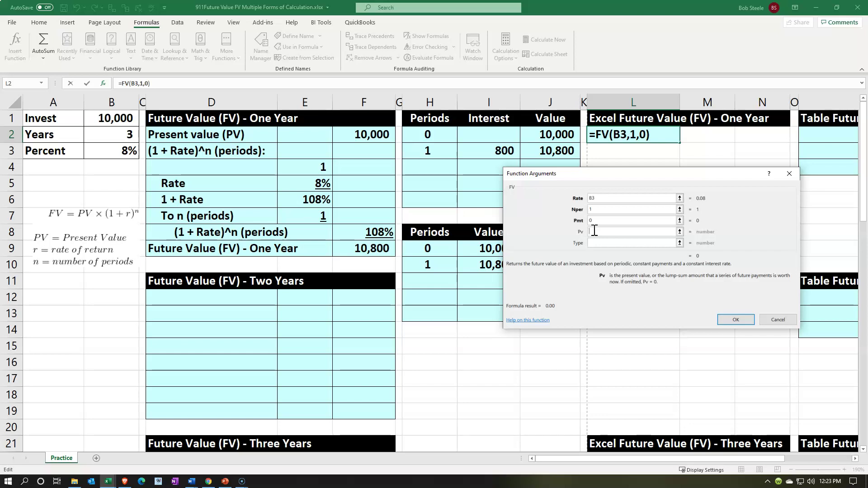
left_click(599, 225)
left_click(601, 233)
left_click(579, 244)
left_click(110, 114)
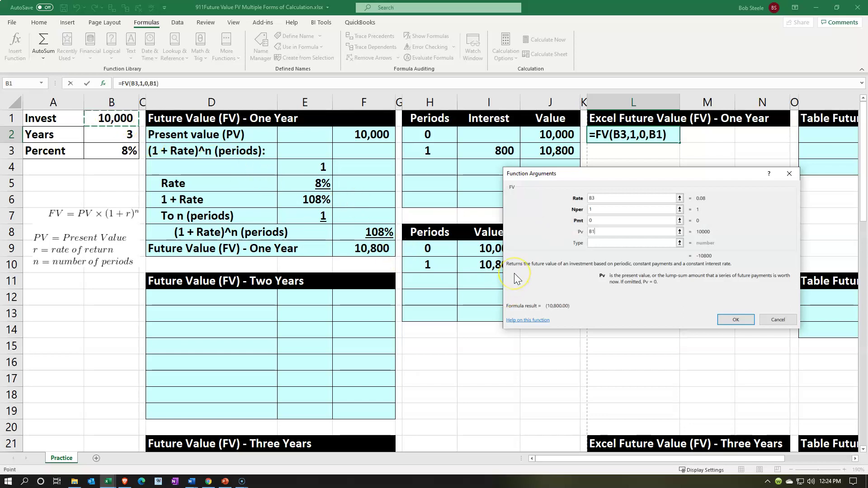
key("Return")
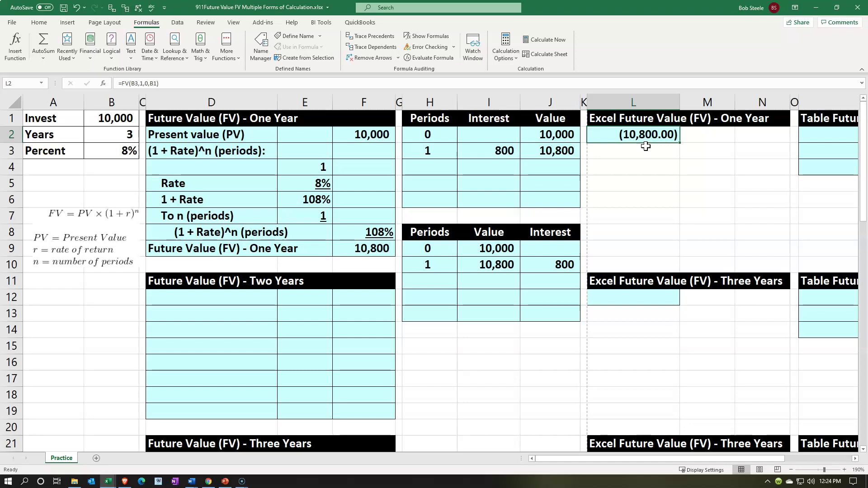
Reverse the sign of the future value in L2 by changing the formula to =-FV(B3,1,0,B1)
double_click(599, 135)
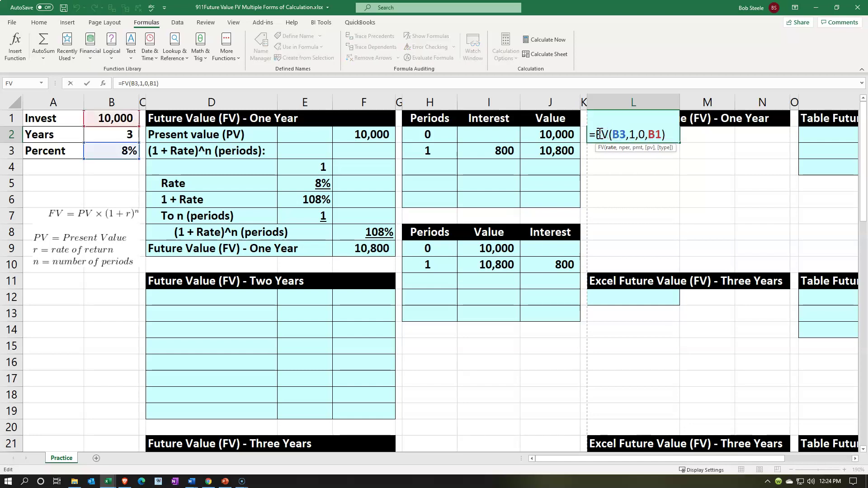
key("Left")
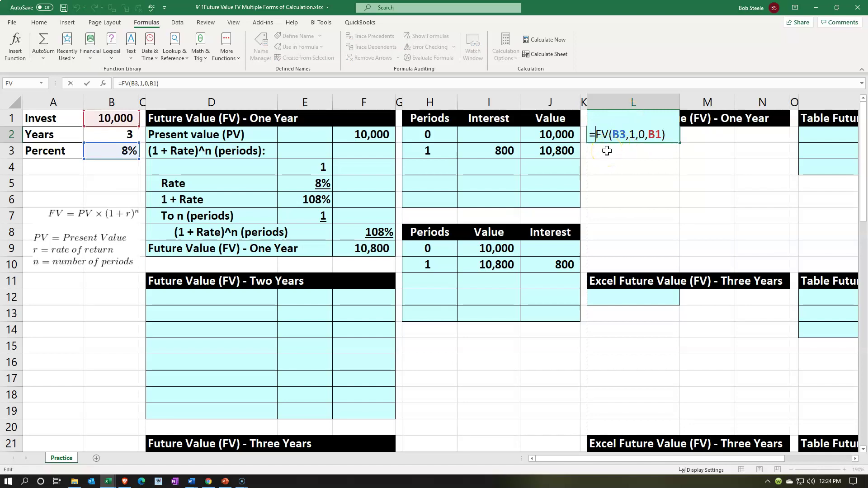
type("-")
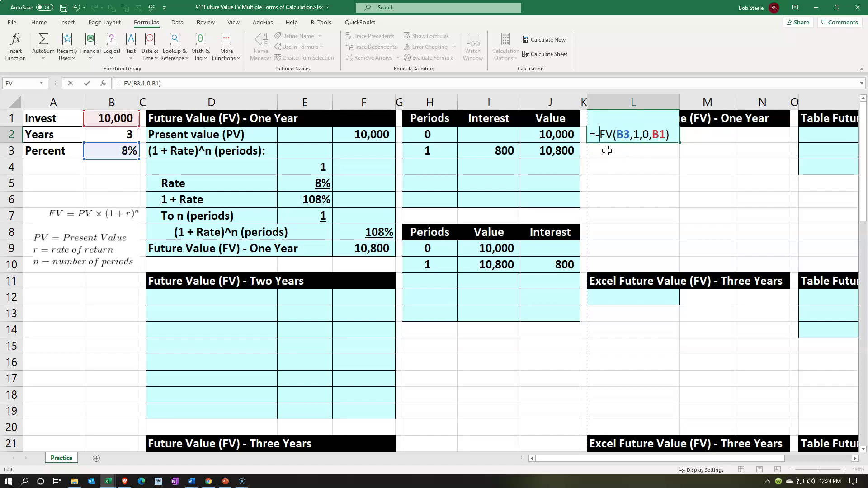
key("Return")
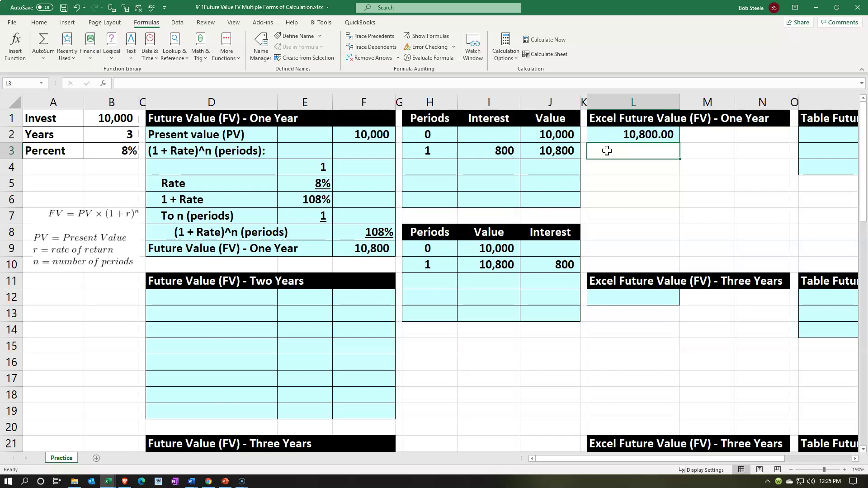
Enter the label "Aamount" in P2 of the Table Future Value (FV) - One Year block
key("Right")
key("Right")
key("Right")
key("Right")
key("Right")
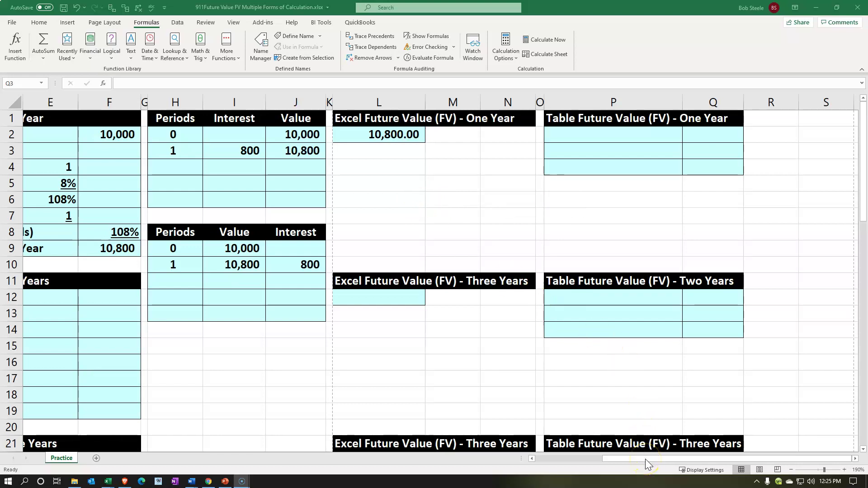
left_click(610, 136)
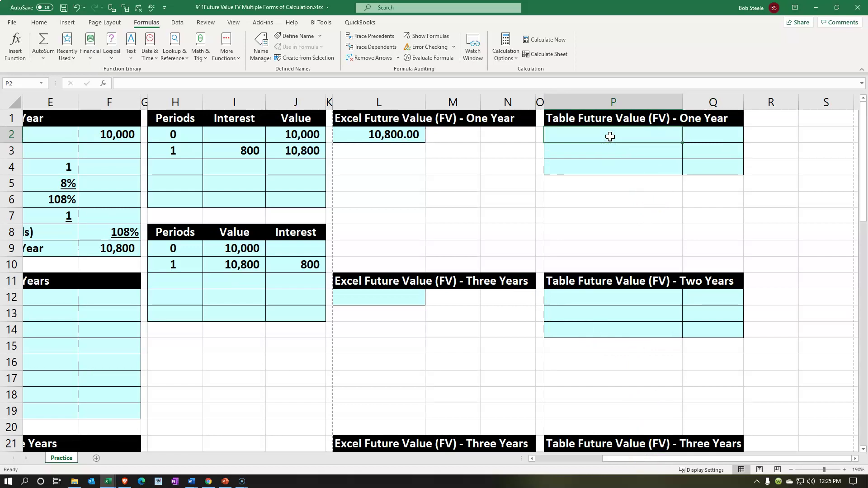
type("Aamount")
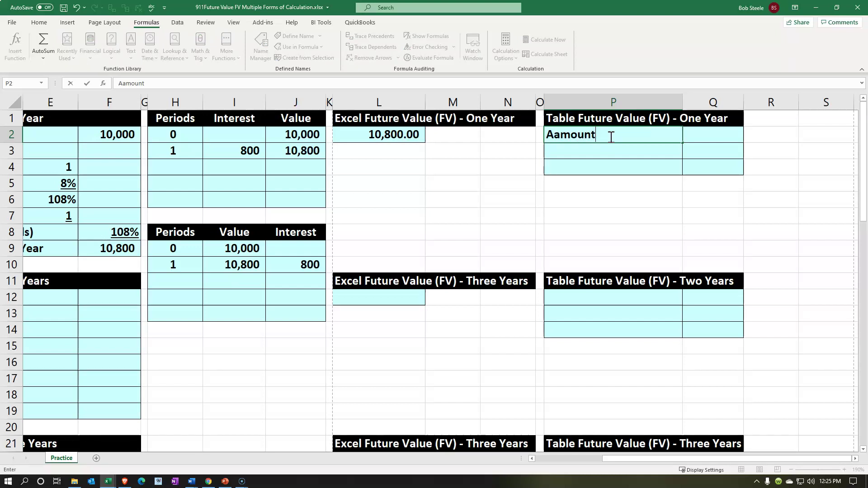
key("Tab")
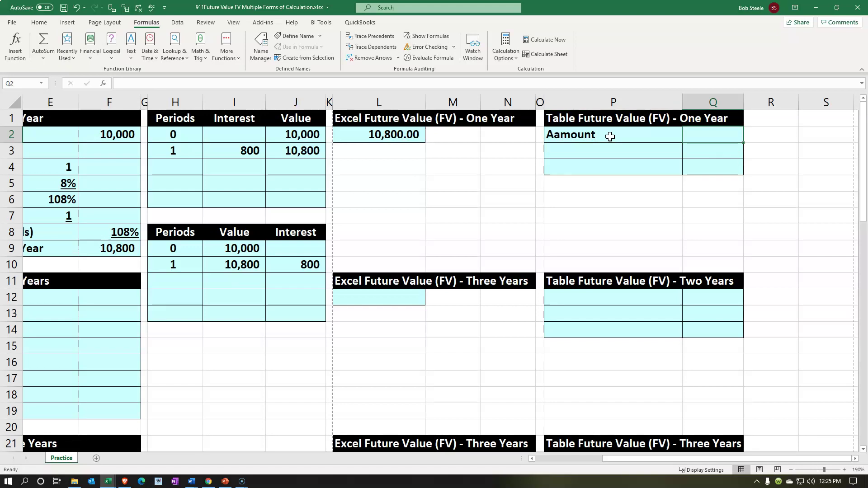
Link the amount in Q2 to the invested amount with =B1
type("=")
key("Left")
key("Left")
key("Left")
key("Left")
key("Left")
key("Left")
key("Left")
key("Left")
key("Left")
key("Left")
key("Left")
key("Left")
key("Left")
key("Left")
key("Up")
key("Return")
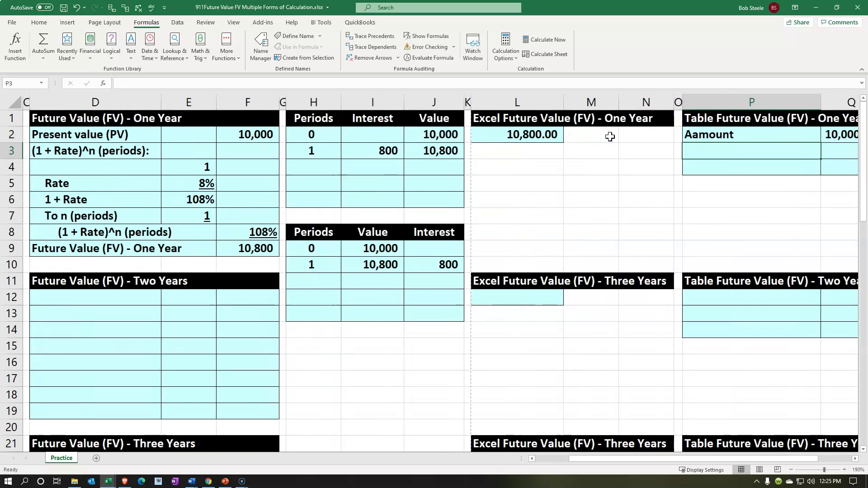
Label P3 "Table" and enter the period 1, 8% factor of 1.08 from the future value table in Q3
type("Table")
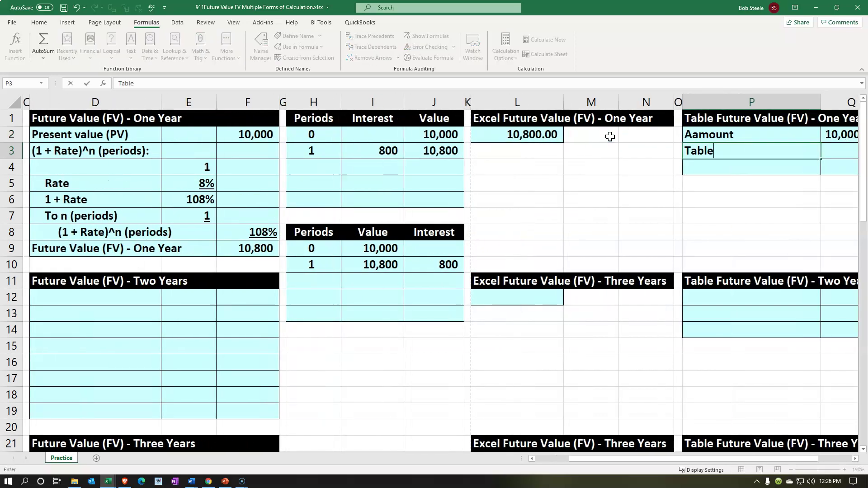
key("Return")
left_click(577, 243)
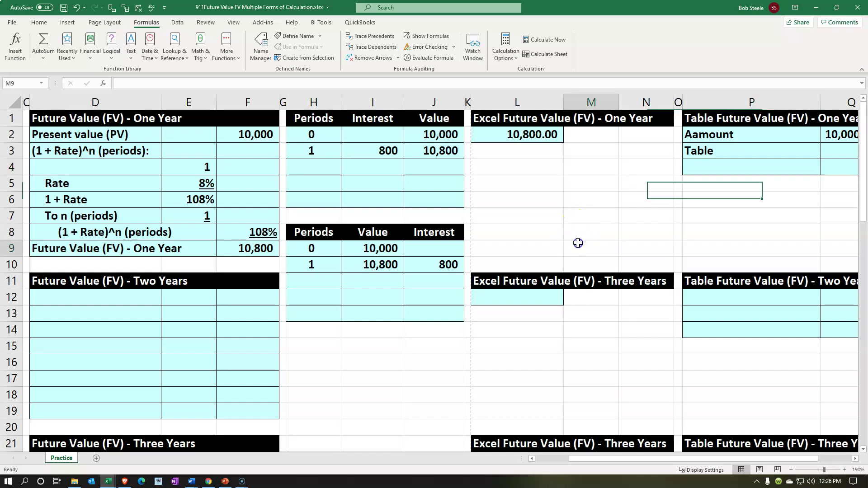
key("Home")
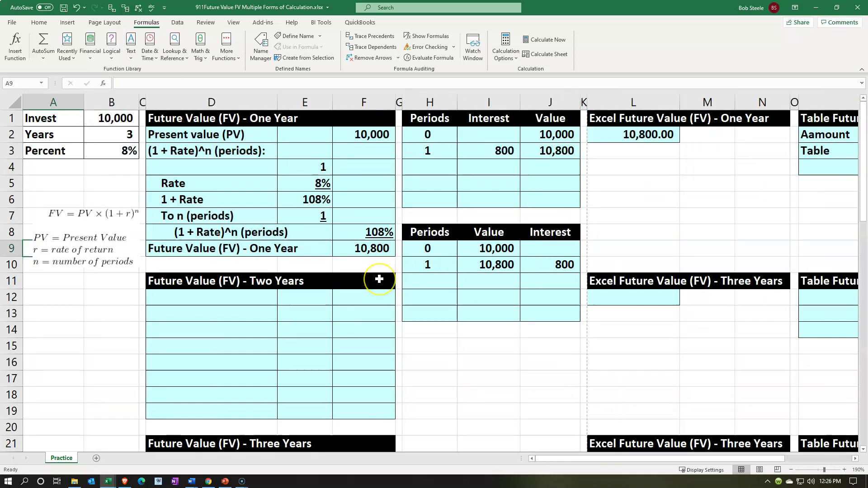
scroll(379, 279, "down", 6)
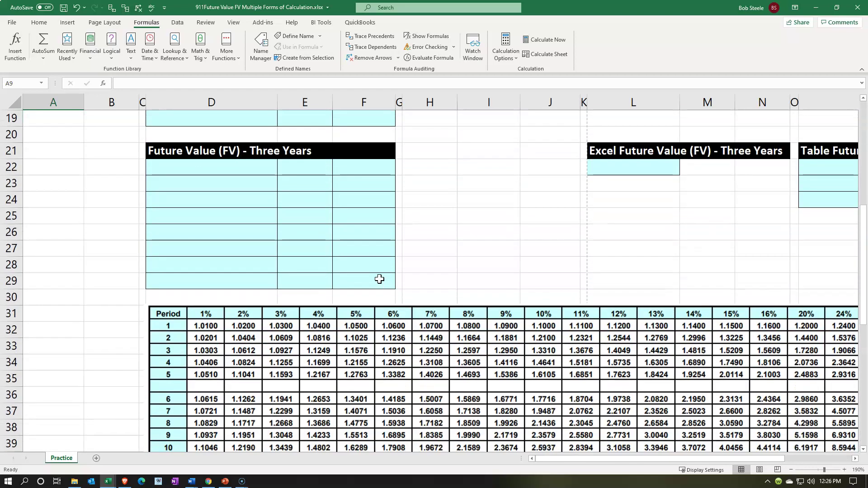
scroll(379, 279, "up", 6)
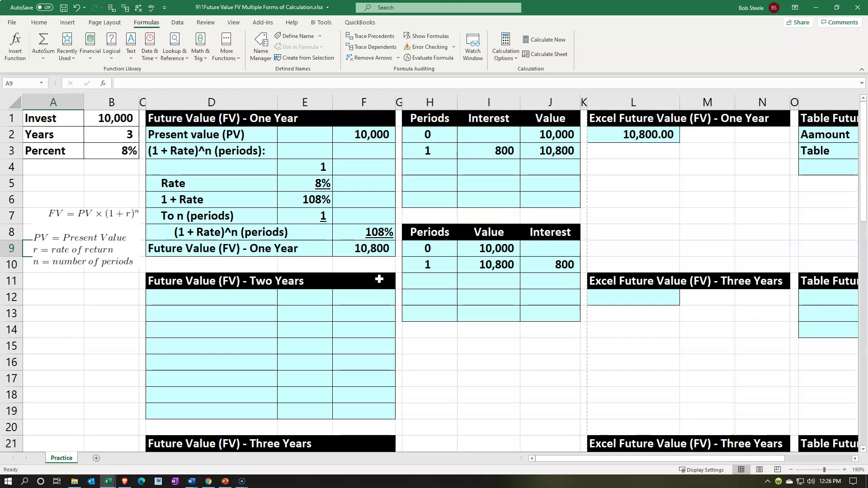
scroll(379, 280, "down", 7)
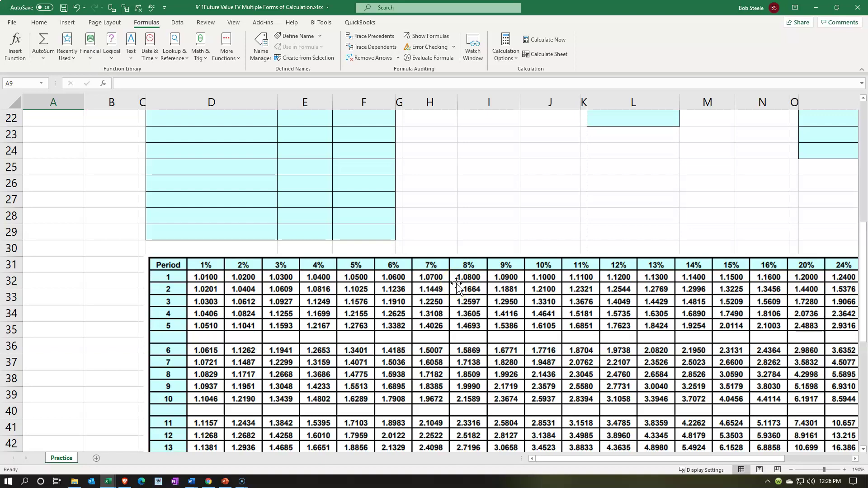
scroll(743, 221, "up", 7)
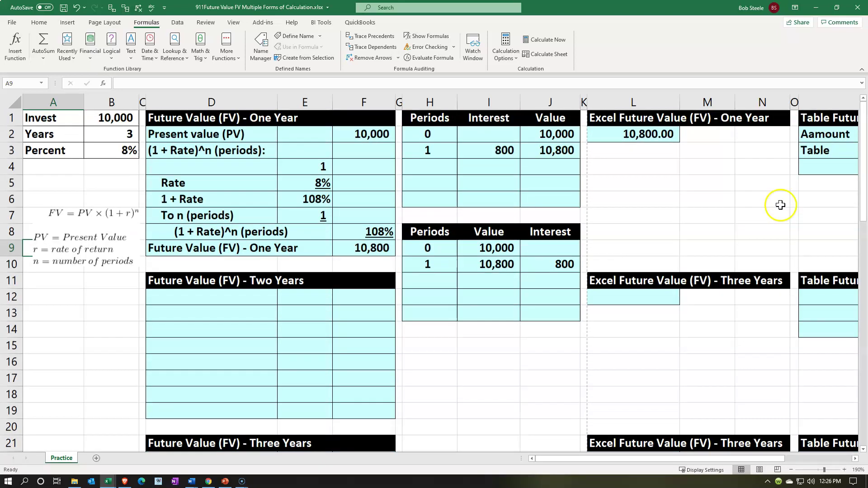
left_click(807, 148)
scroll(797, 117, "right", 2)
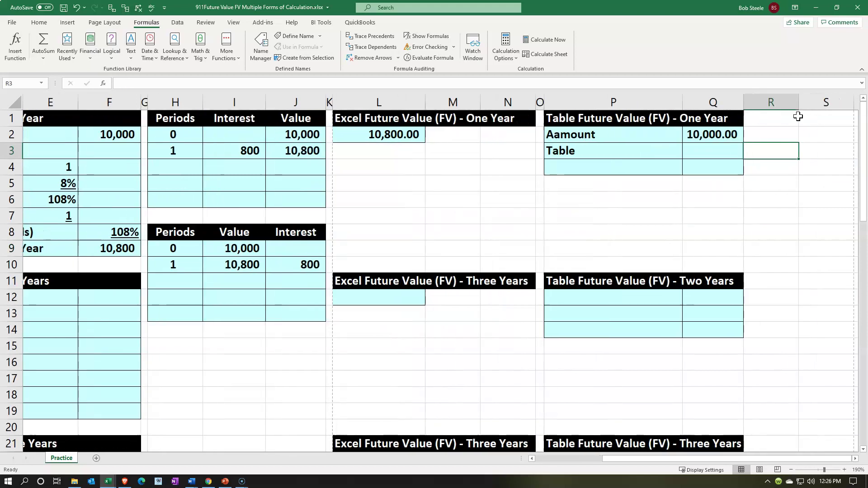
key("Right")
type("1.08")
key("ctrl+Return")
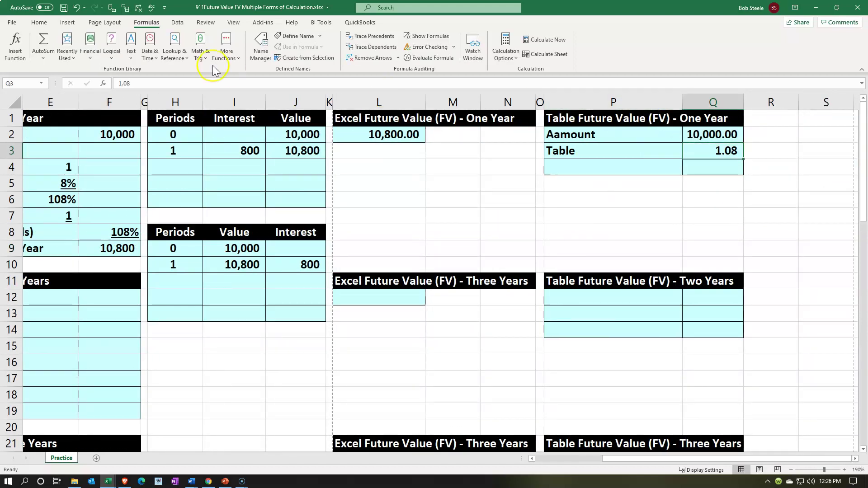
Format the table factor in Q3 with four decimal places and an underline
left_click(39, 22)
left_click(350, 55)
left_click(350, 55)
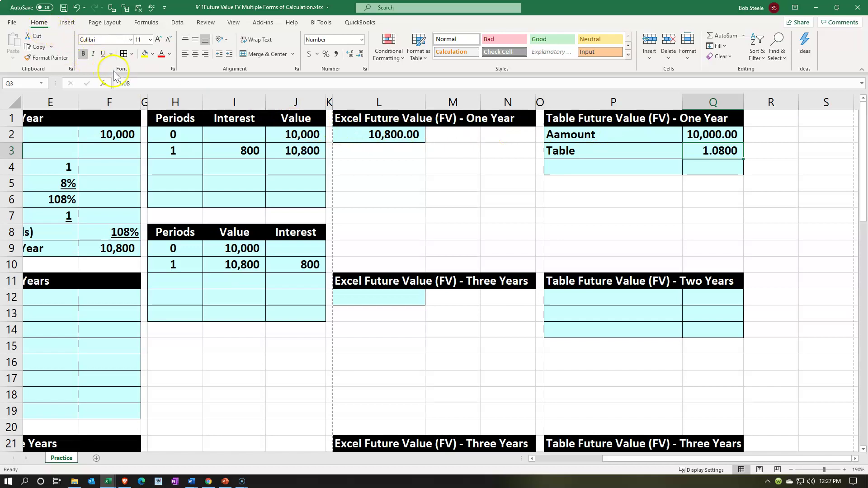
left_click(104, 55)
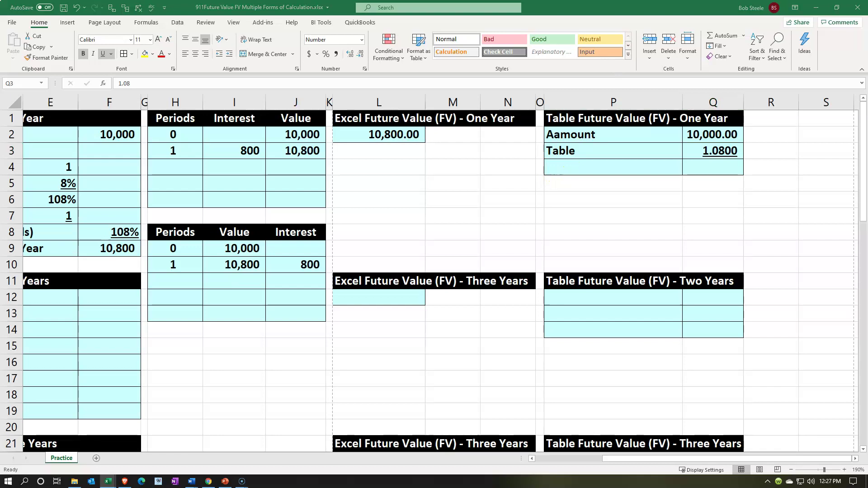
Label P4 "Future value one year" and calculate it in Q4 with =Q2*Q3
left_click(587, 166)
type("Future value one year")
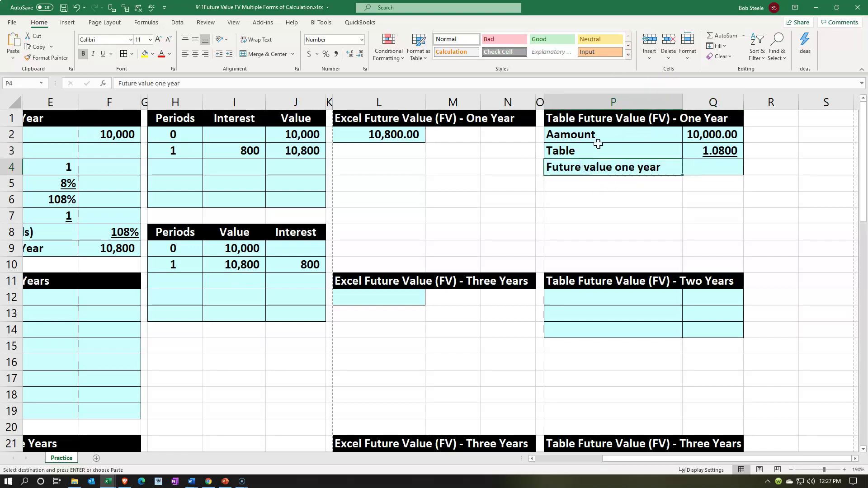
key("Right")
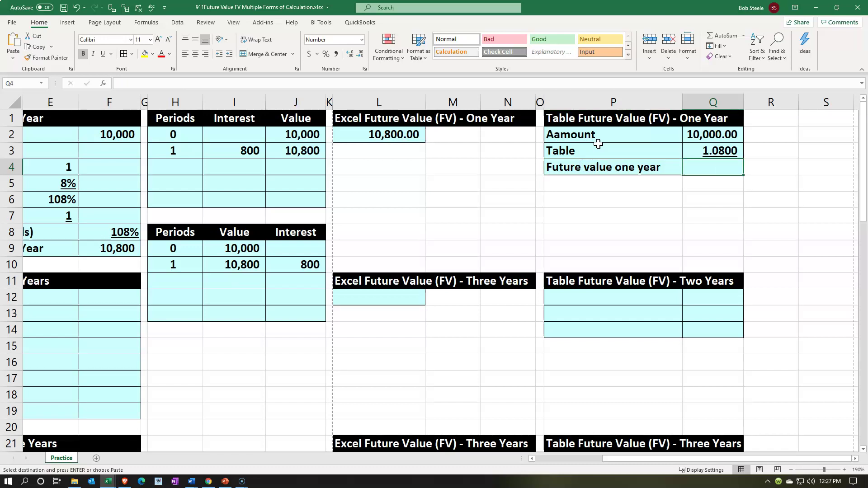
type("=")
key("Up")
key("Up")
type("*")
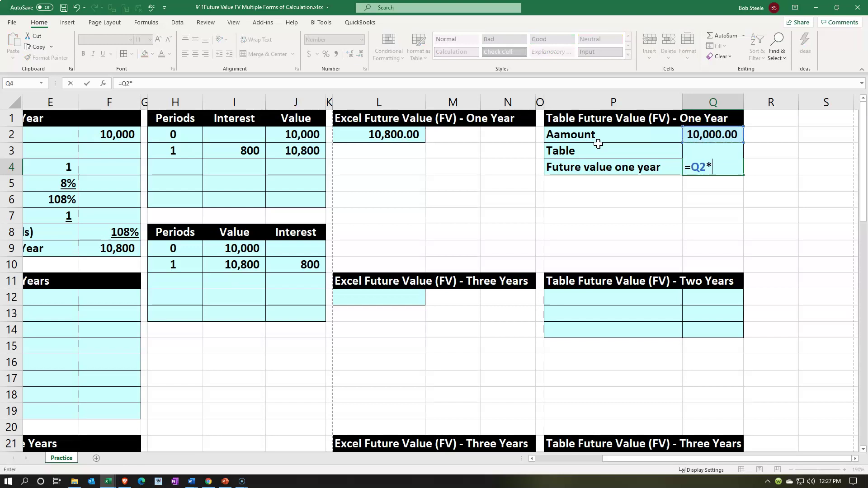
key("Up")
key("Return")
key("Up")
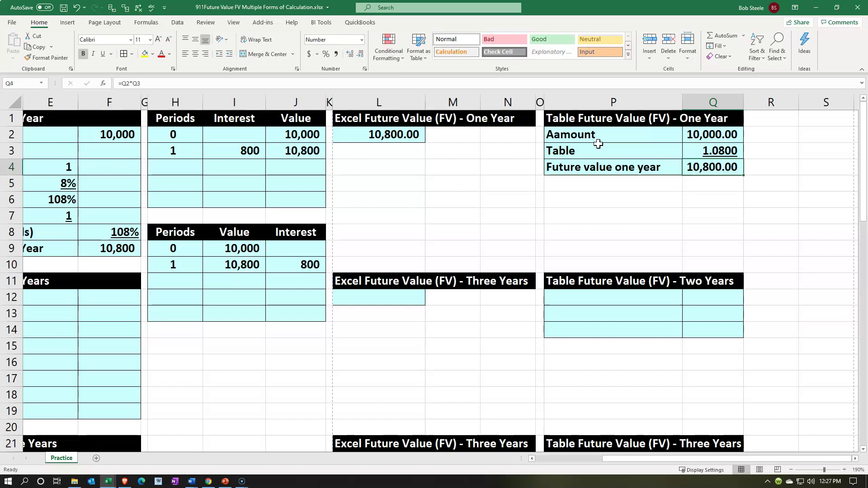
Link the first label of the two-year block in D12 to the Present value (PV) label with =D2
key("Left")
key("Left")
key("Left")
key("Left")
key("Left")
key("Up")
key("Up")
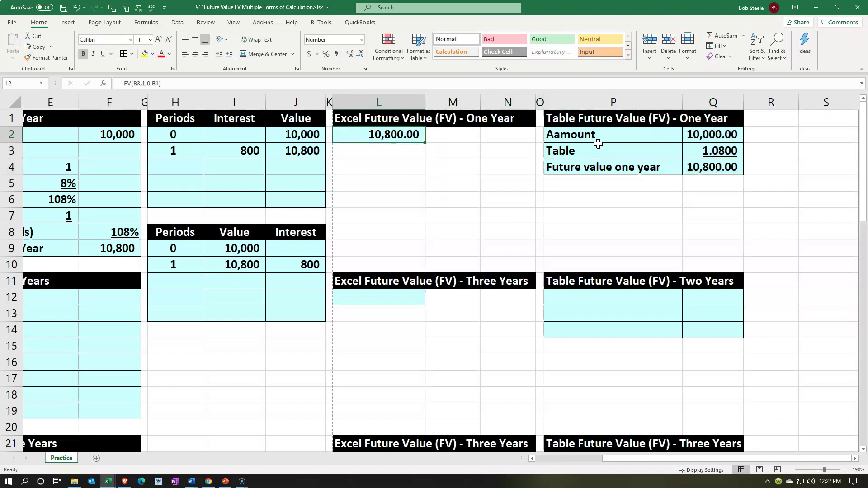
key("Left")
key("Left")
key("Left")
key("Left")
key("Left")
key("Left")
key("Left")
key("Left")
key("Left")
key("Left")
key("Left")
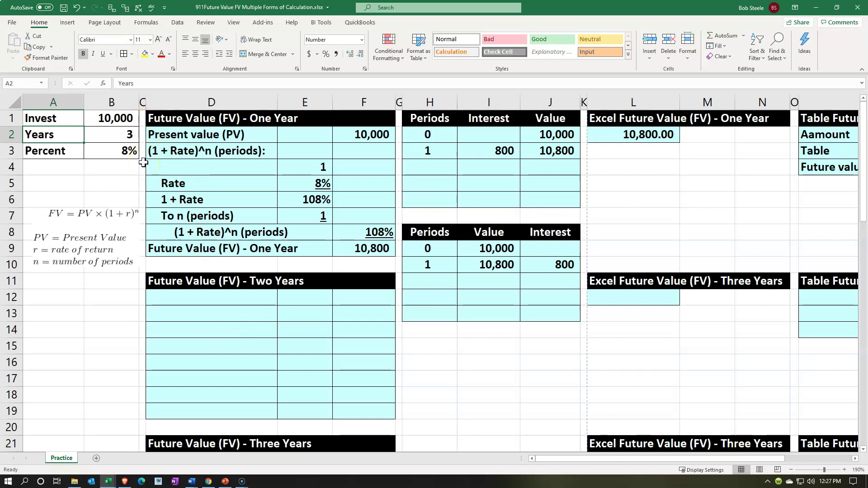
left_click(189, 297)
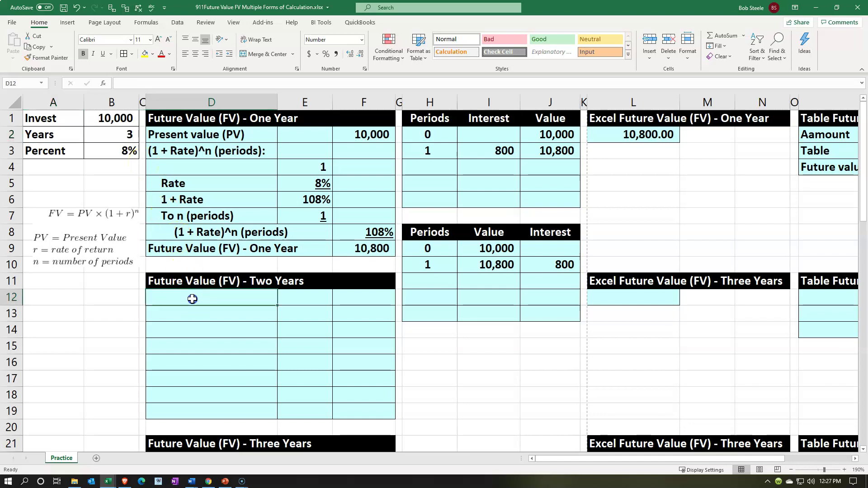
type("=")
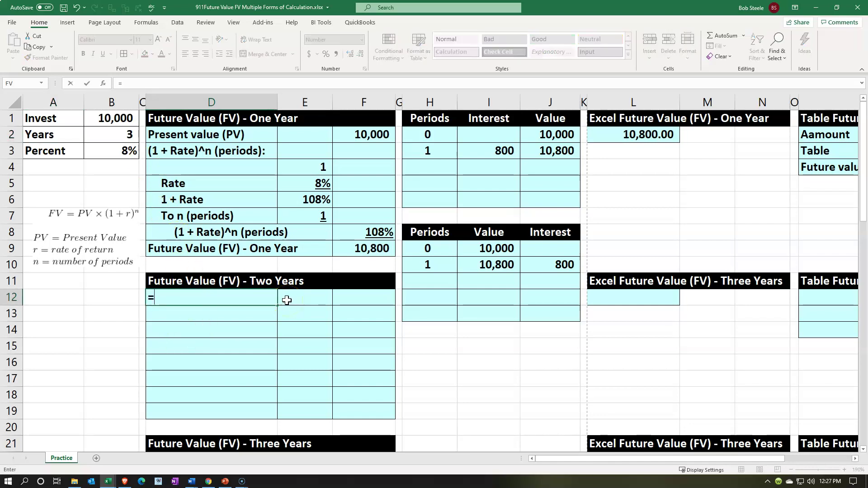
key("Up")
key("Up")
key("Up")
key("Up")
key("Up")
key("Up")
key("Up")
key("Up")
key("Up")
key("Up")
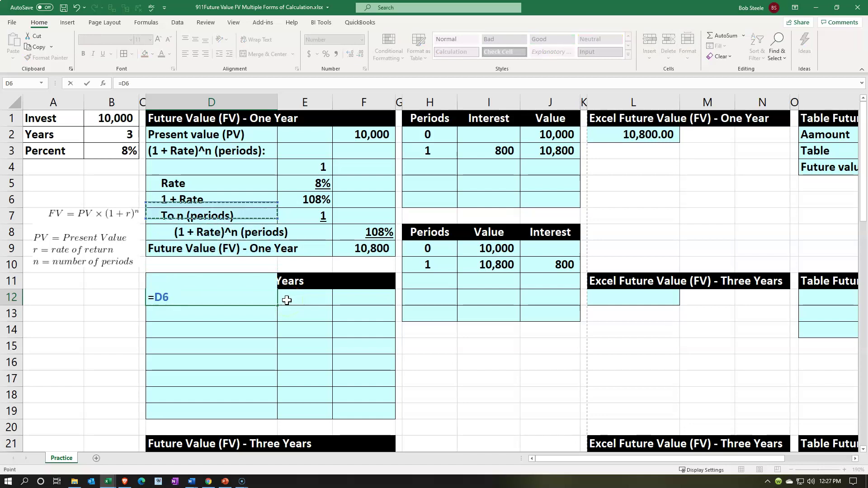
key("Return")
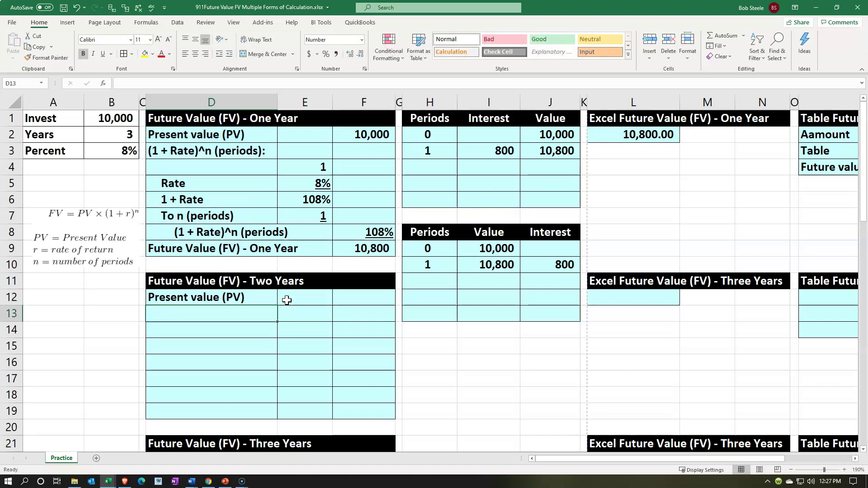
Fill the label link in D12 down through D19 to bring in the remaining one-year labels
left_click(259, 299)
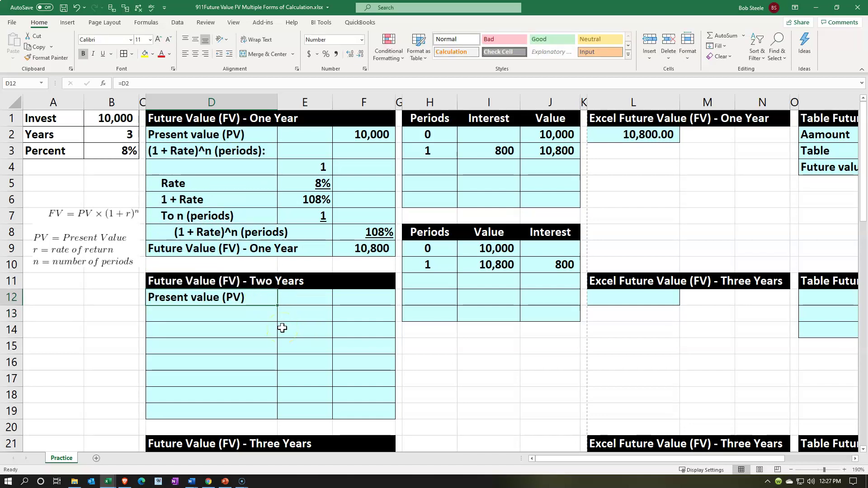
left_click(278, 303)
left_click_drag(279, 304, 278, 414)
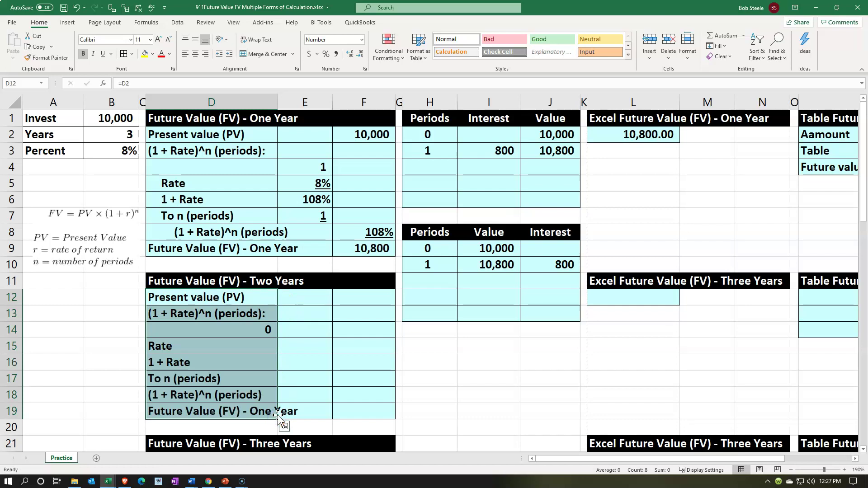
Copy the formatting of the one-year block D2:F9 onto the two-year block starting at D12
left_click(191, 130)
left_click_drag(190, 130, 354, 250)
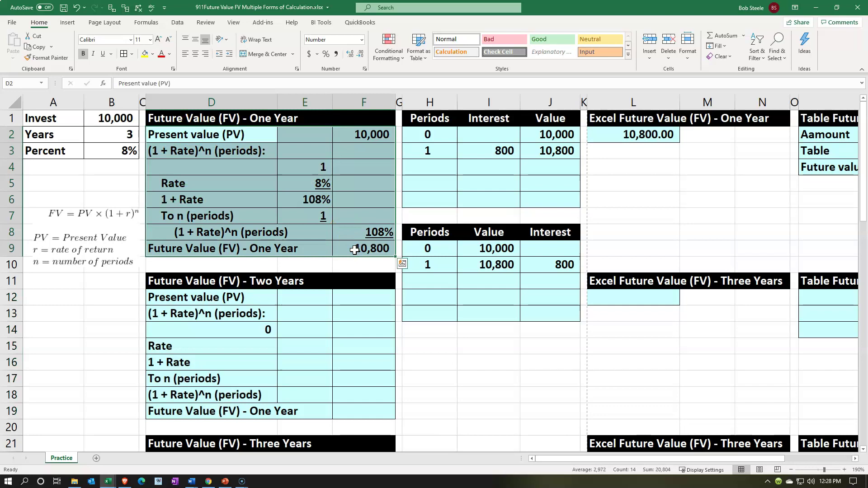
left_click(50, 59)
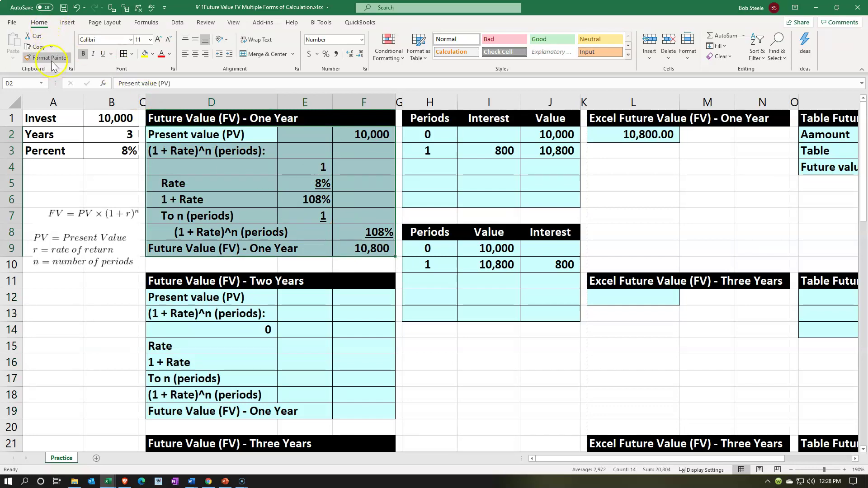
left_click(50, 57)
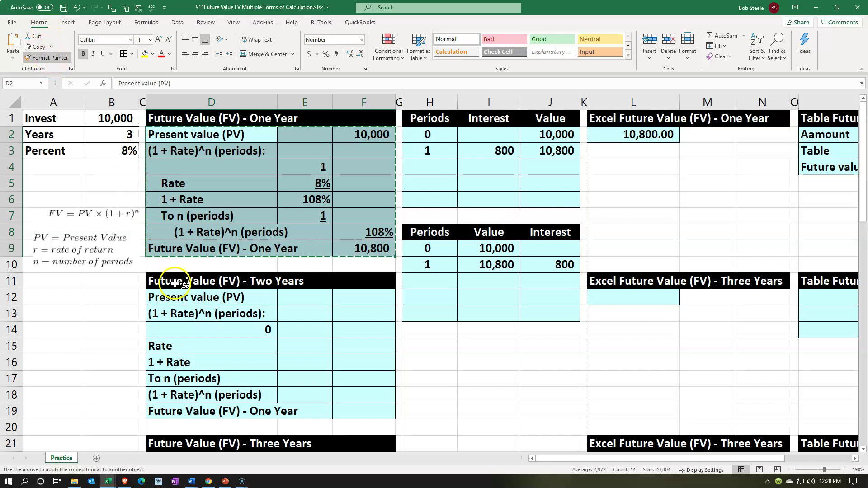
left_click(180, 299)
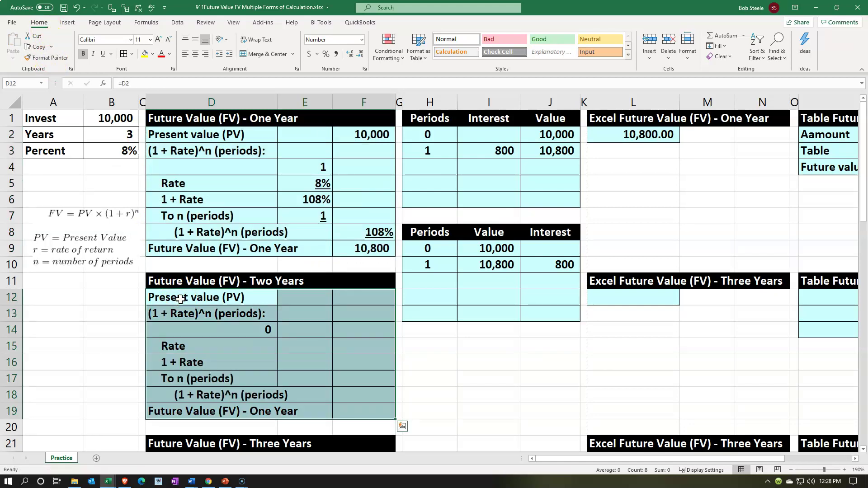
Clear the unneeded zero in D14 and link the two-year present value in F12 to the invested amount with =B1
left_click(201, 327)
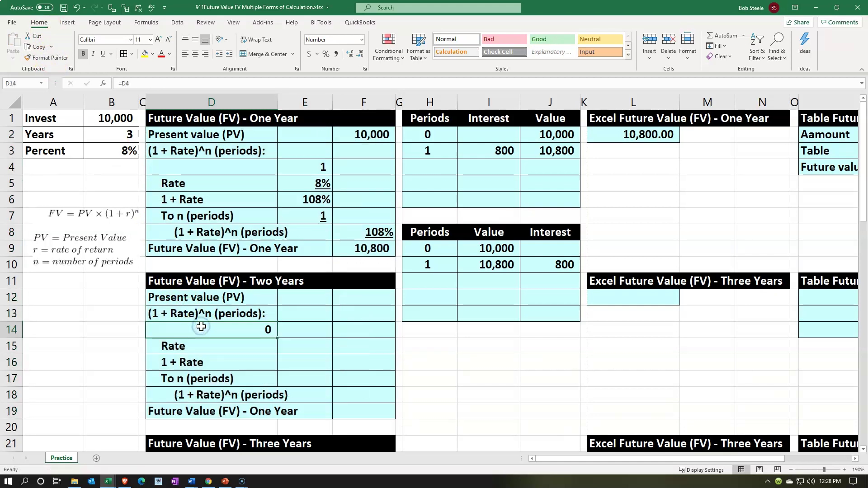
key("Right")
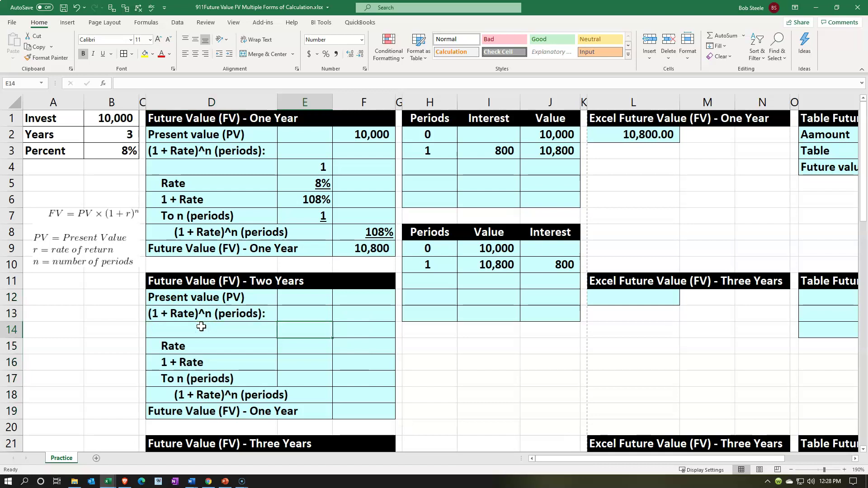
key("Right")
key("Up")
key("Up")
type("=")
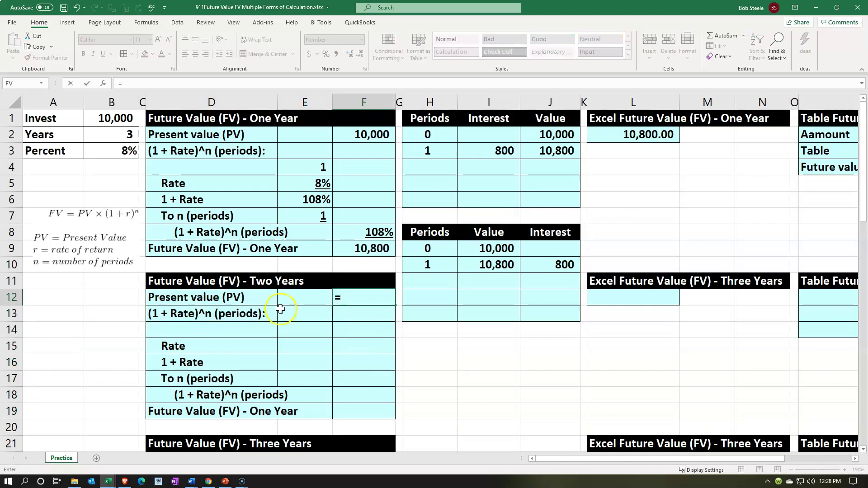
left_click(118, 118)
key("Return")
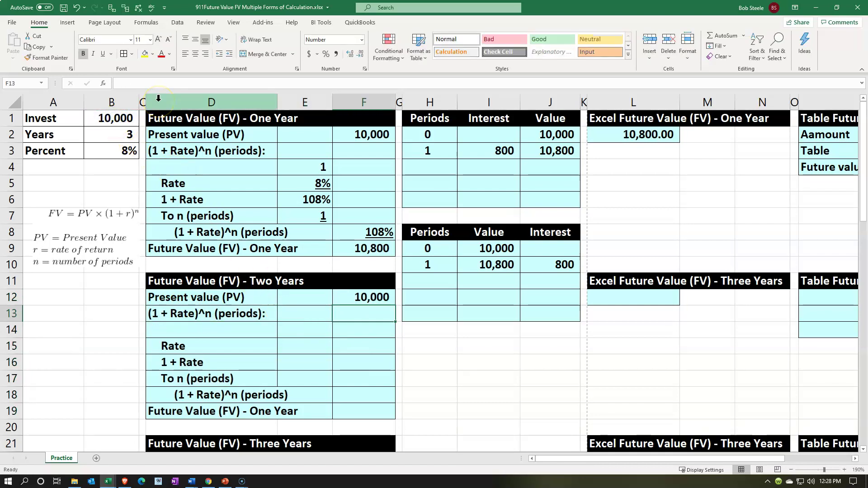
Enter 1 in E14 and link the two-year block's rate in E15 to the percent with =B3
key("Down")
key("Down")
key("Left")
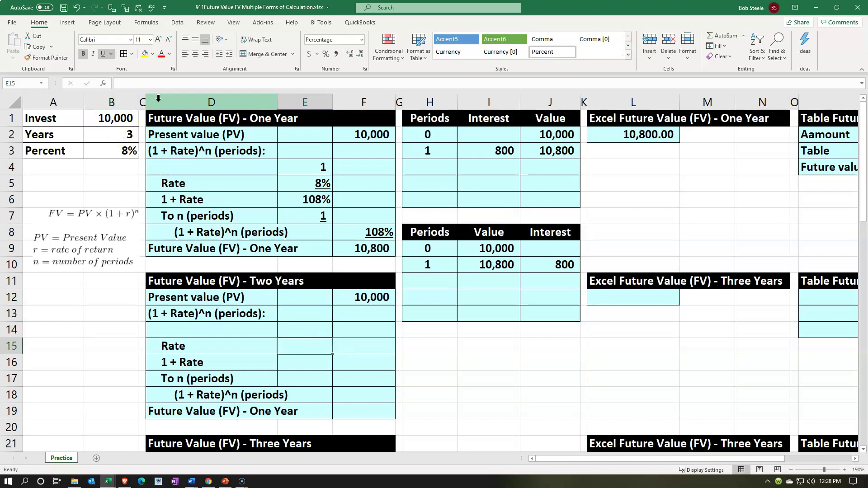
key("Up")
type("1")
key("Return")
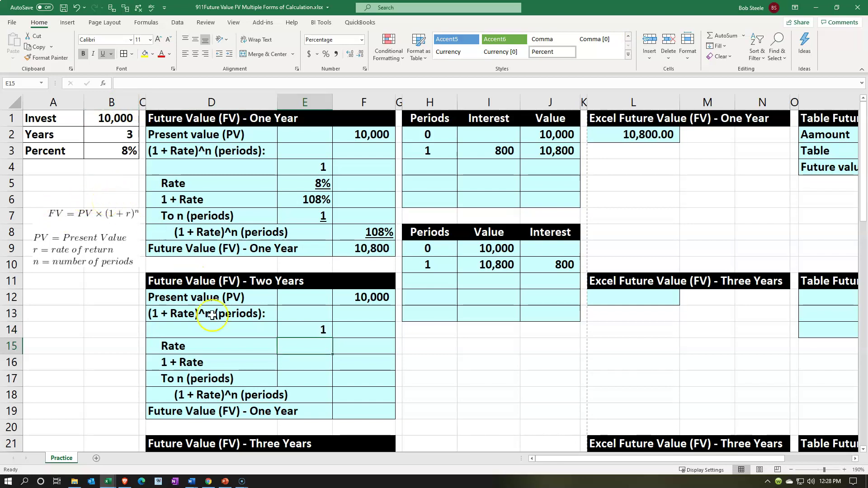
type("=")
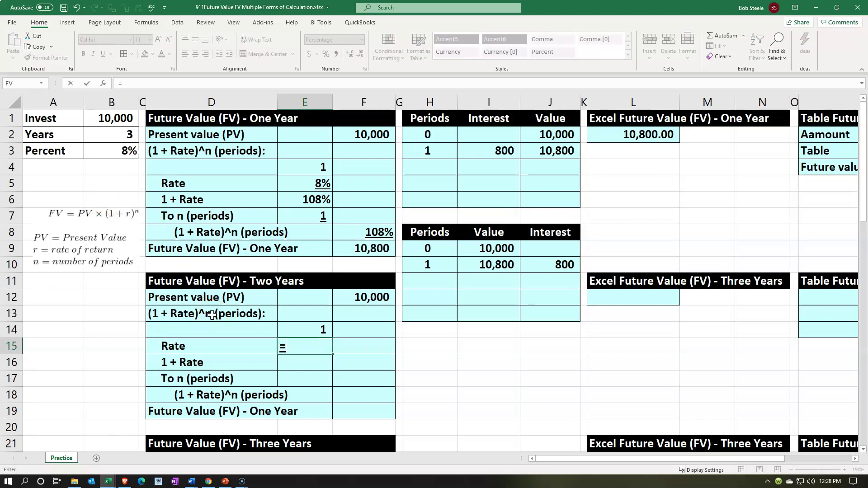
left_click(113, 151)
key("ctrl+Return")
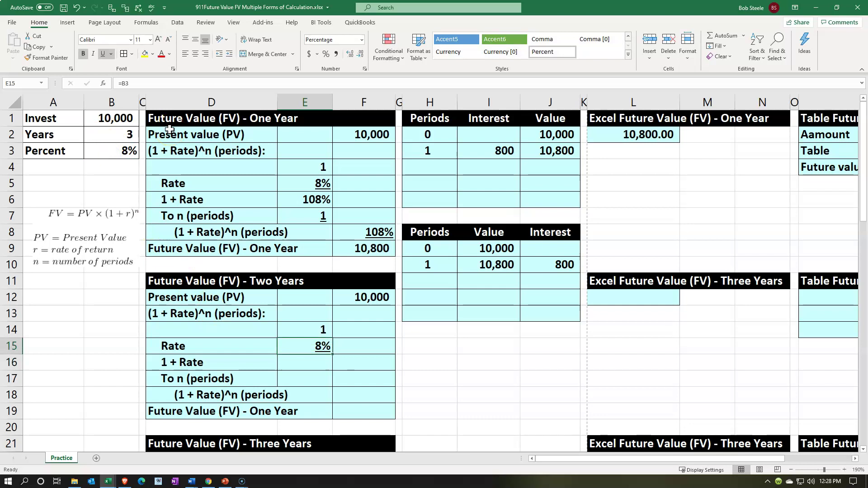
Calculate 1 + Rate in E16 by adding E14 and E15, and enter 2 as the number of periods in E17
key("Down")
type("+")
key("Up")
key("Up")
type("+")
key("Up")
key("Return")
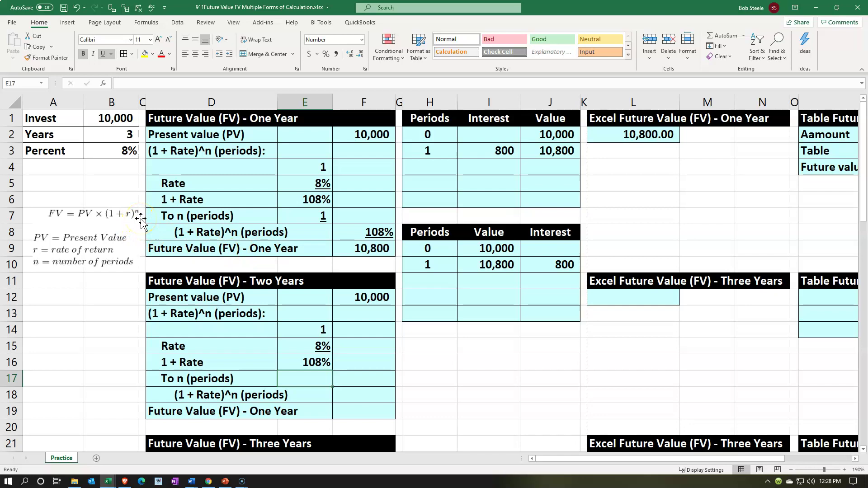
type("2")
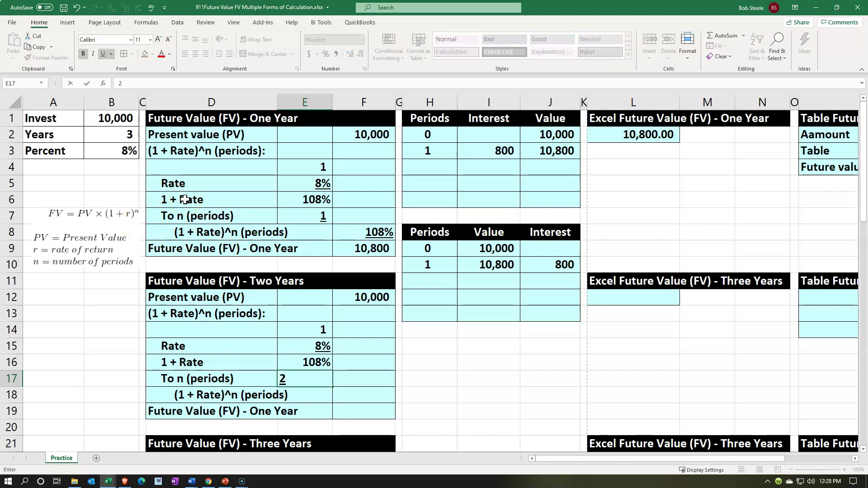
key("Return")
Calculate (1 + Rate)^n for two periods in F18 with =E16^E17
key("Right")
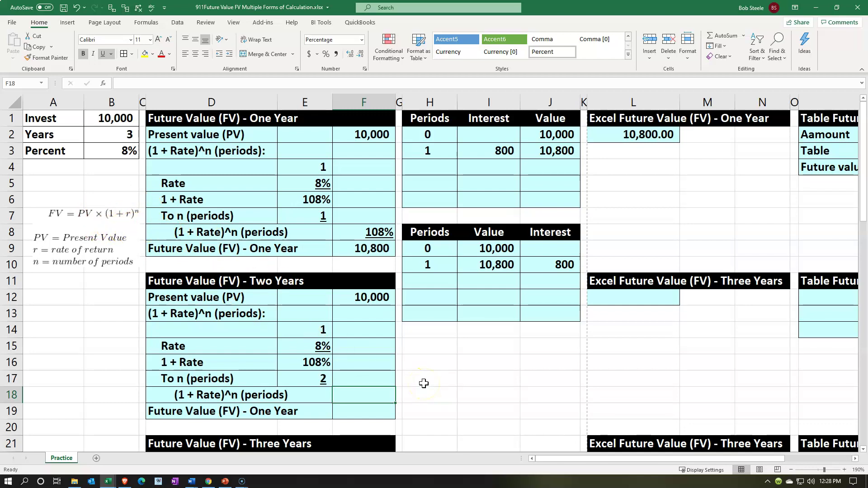
type("=")
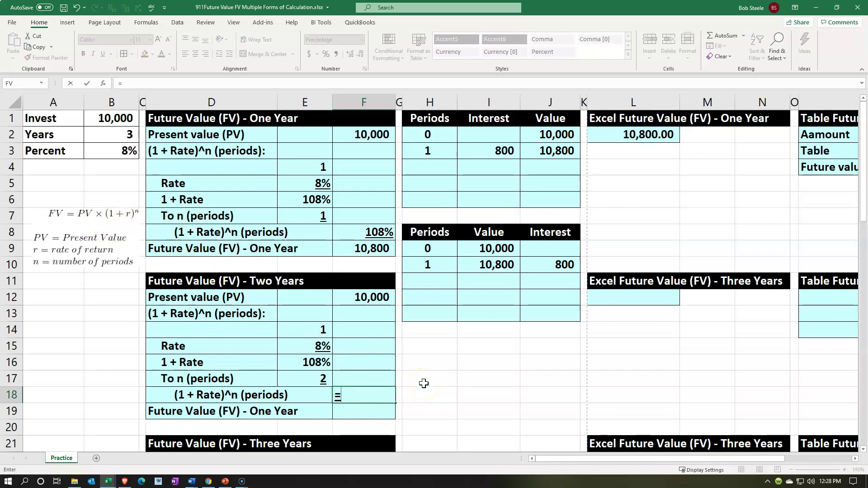
key("Left")
key("Up")
key("Up")
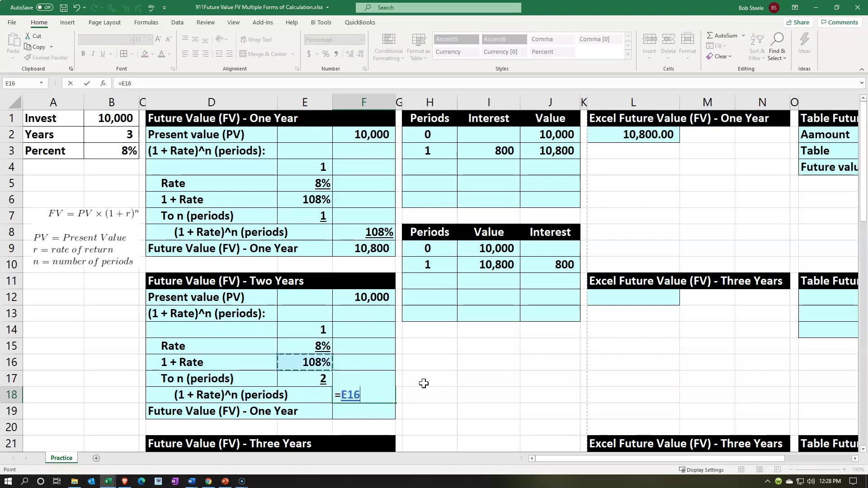
type("^")
left_click(308, 378)
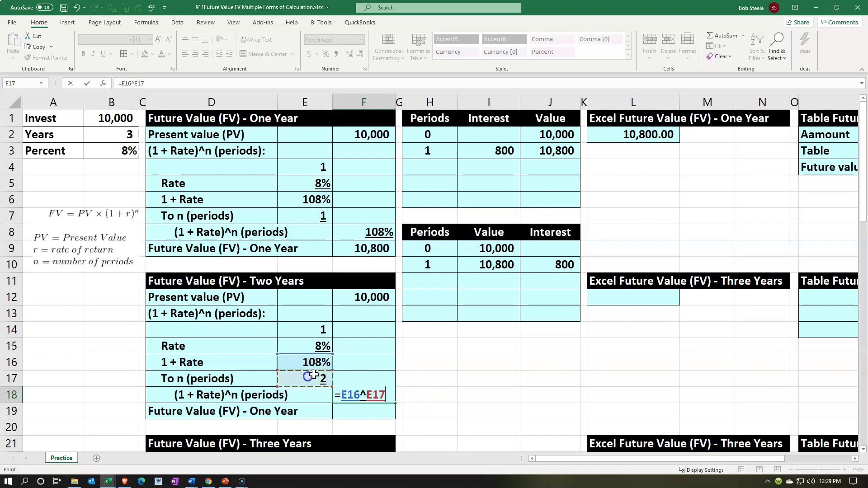
key("Return")
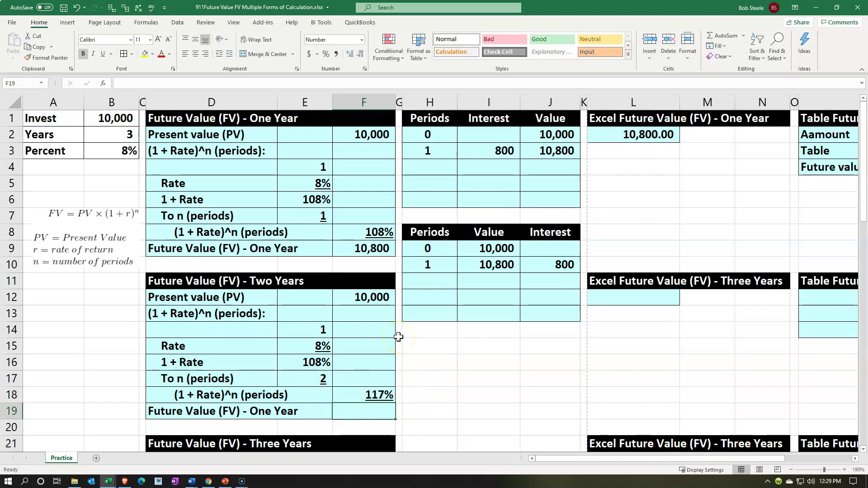
Format the compounded rate in F18 as a percentage with two decimal places
left_click(373, 393)
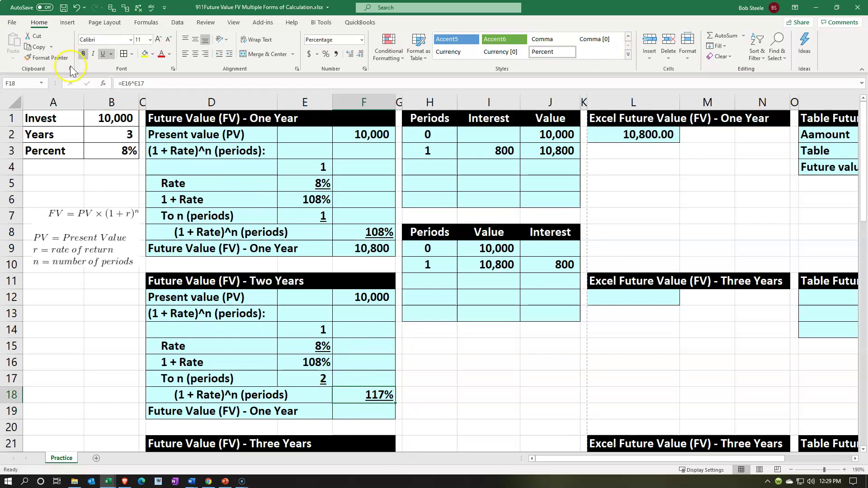
left_click(349, 54)
left_click(350, 54)
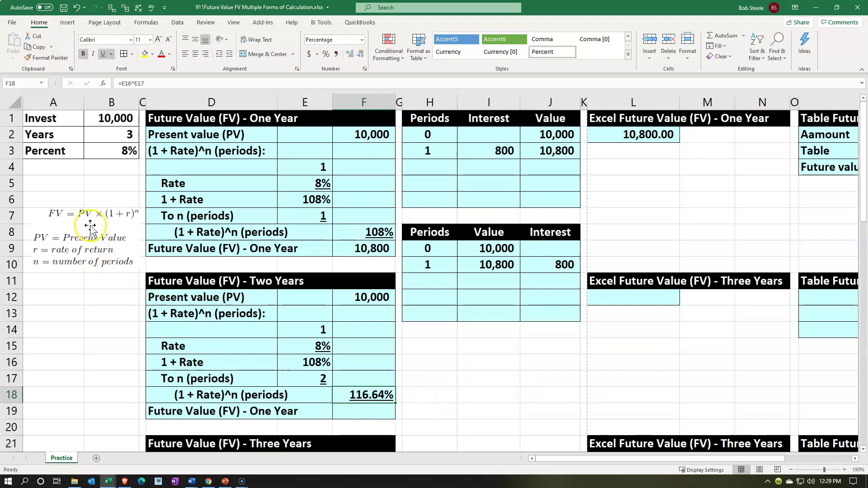
Calculate the two-year future value in F19 with =F12*F18
left_click(361, 409)
type("=")
left_click(379, 291)
type("*")
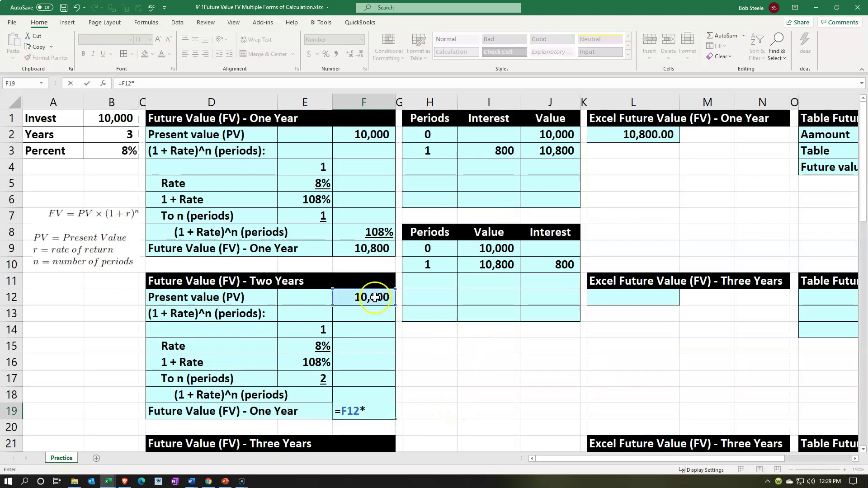
key("Up")
key("Return")
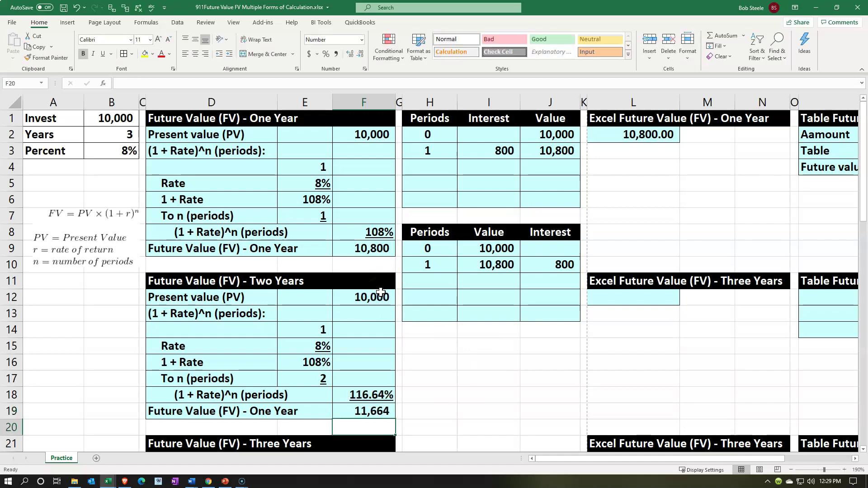
Show the two-year future value in F19 with two decimal places
left_click(378, 412)
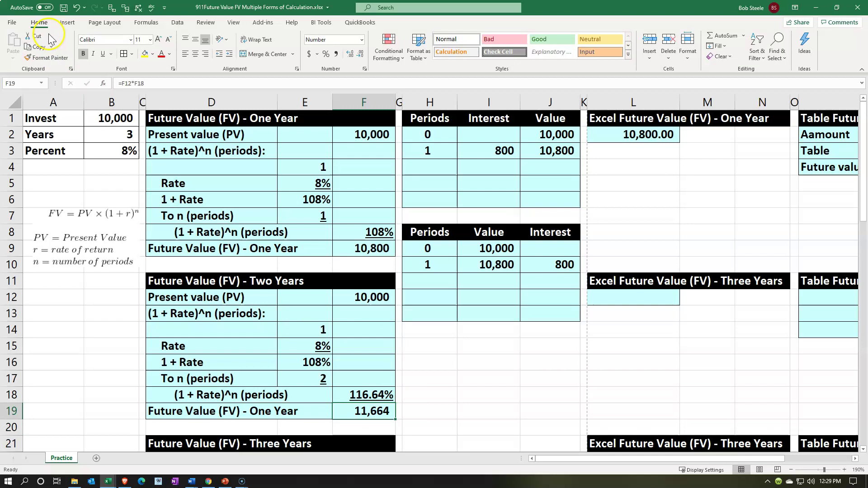
left_click(350, 54)
left_click(350, 54)
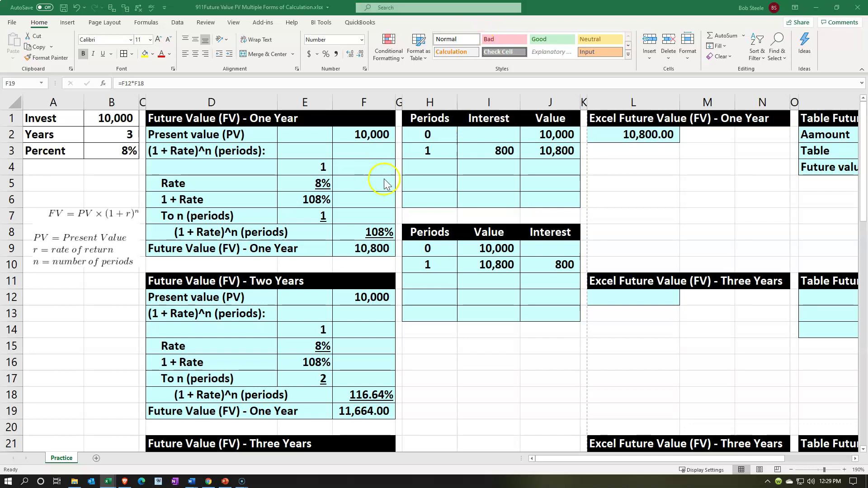
Enter period 2 in H4 of the upper period table
left_click(553, 151)
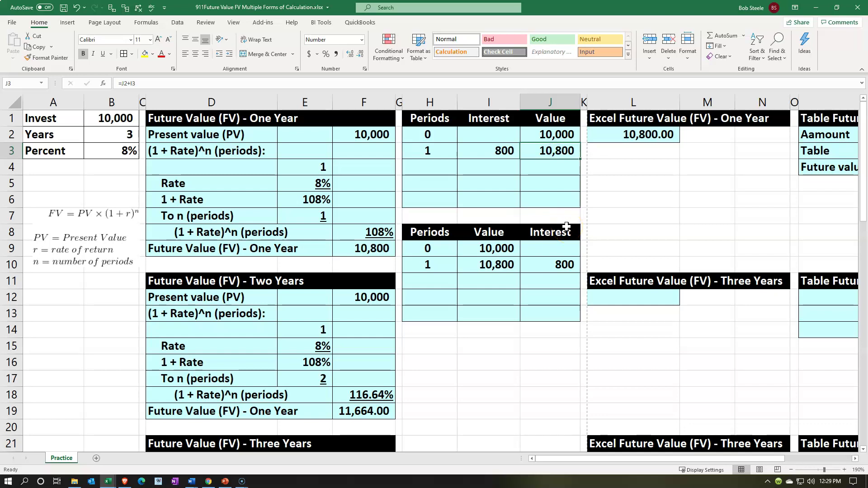
key("Down")
key("Left")
key("Left")
type("2")
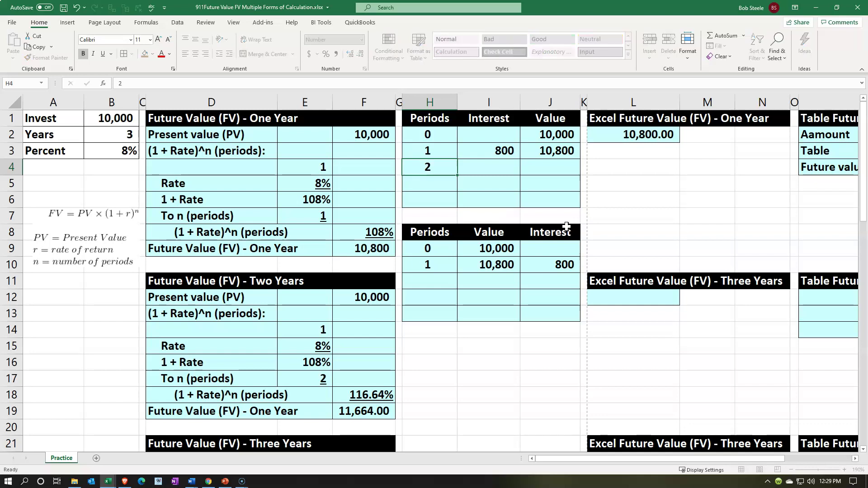
key("Tab")
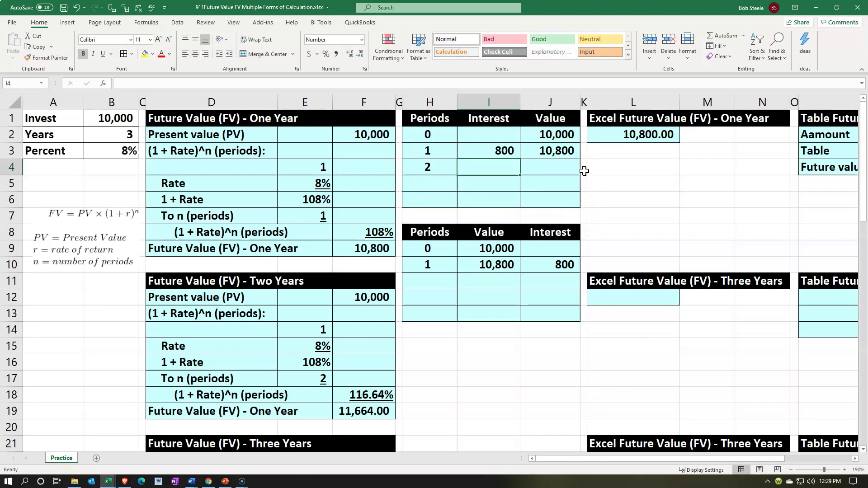
Calculate the second period's interest in I4 with =J3*B3
type("=")
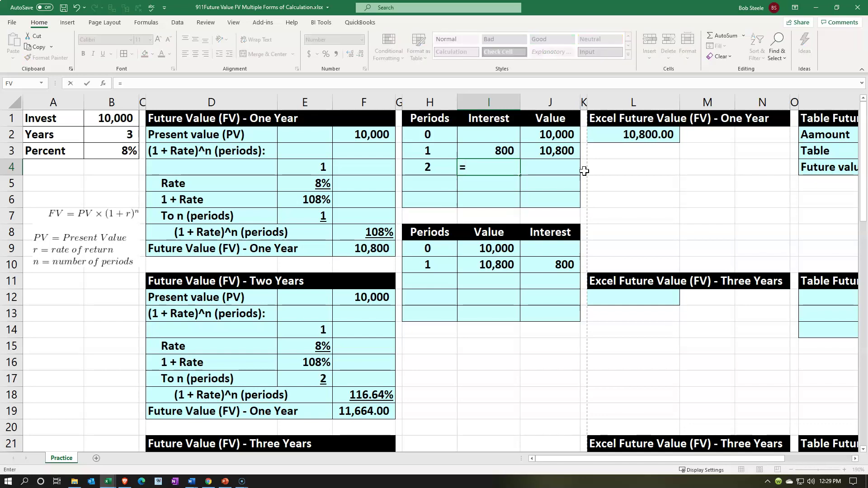
key("Up")
key("Right")
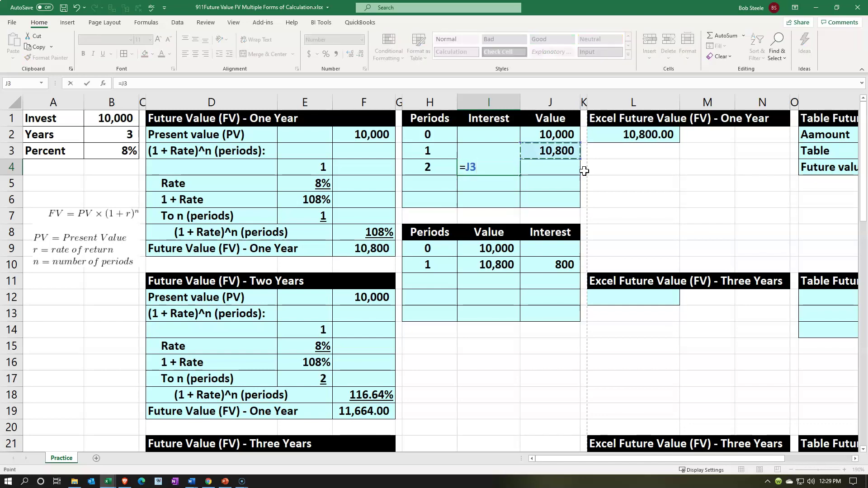
type("*")
key("Left")
key("Left")
key("Left")
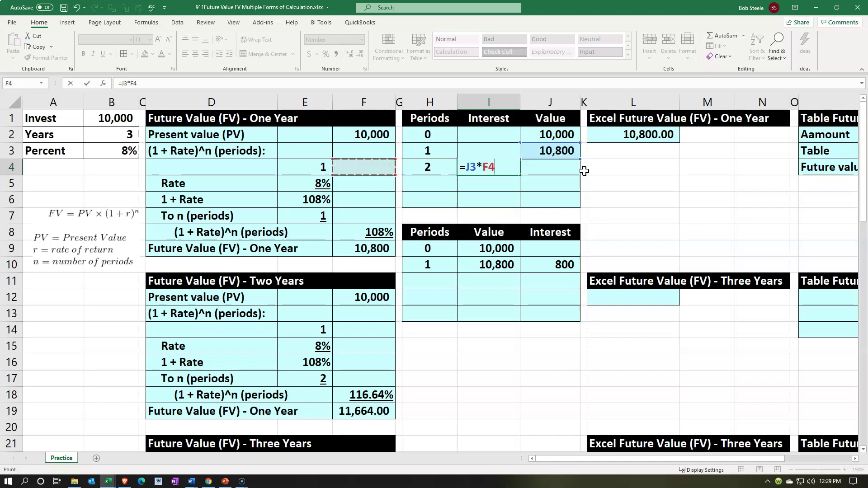
key("Left")
key("Left")
key("Left")
key("Left")
key("Up")
key("ctrl+Return")
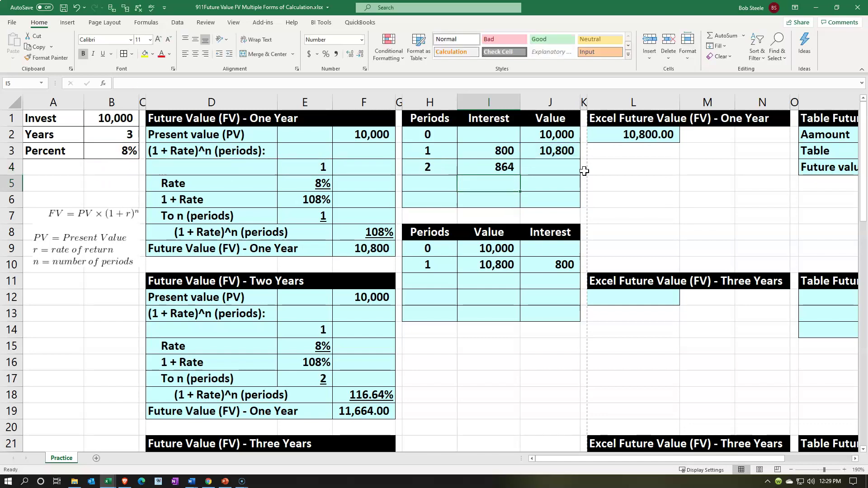
key("Up")
key("Down")
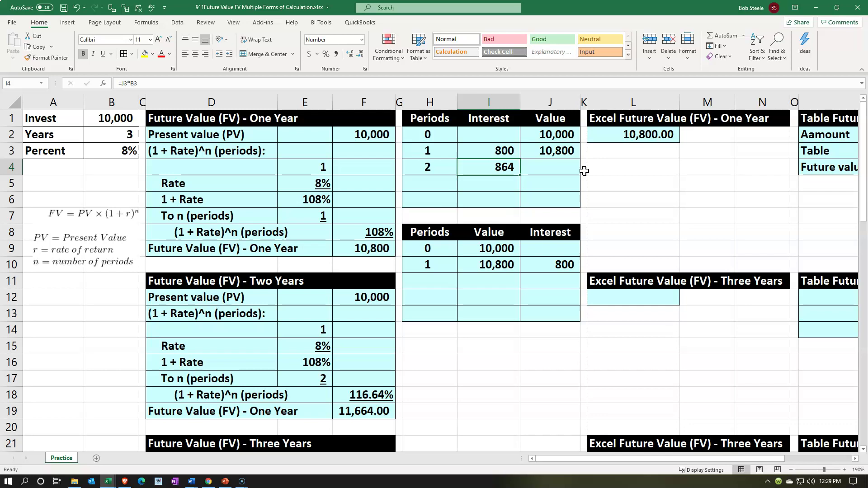
Calculate the second period's value in J4 with =J3+I4
key("Right")
type("=")
key("Up")
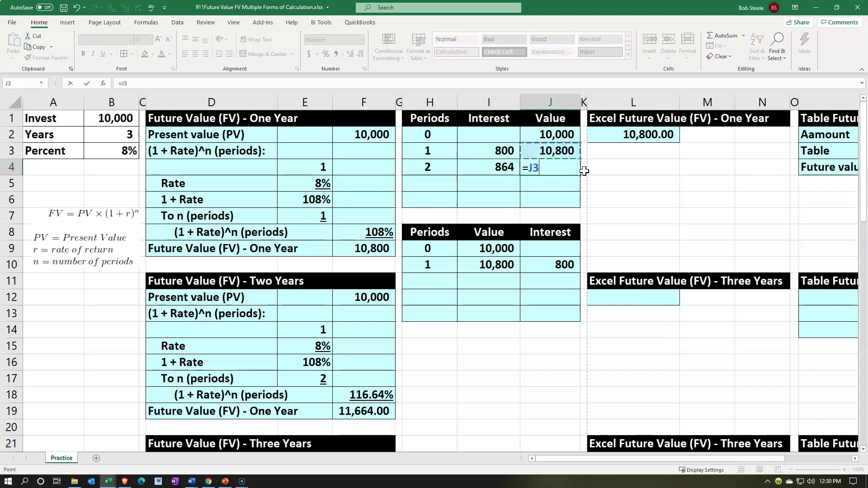
type("+")
key("Left")
key("Return")
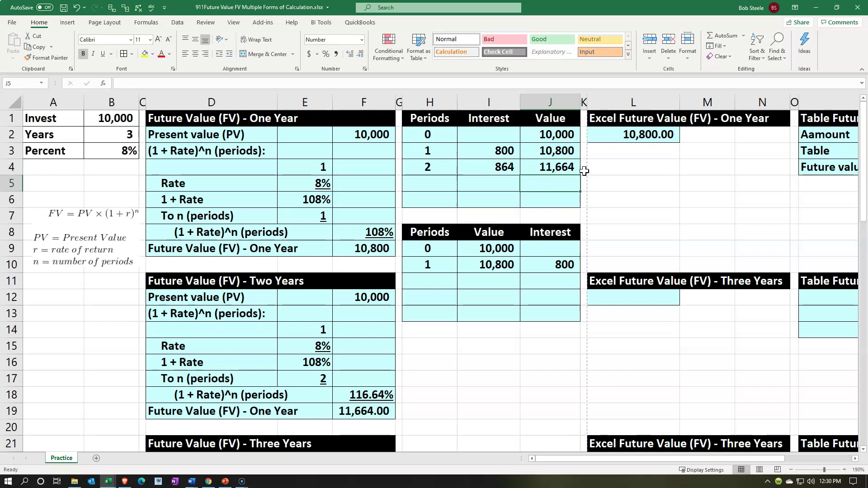
key("Up")
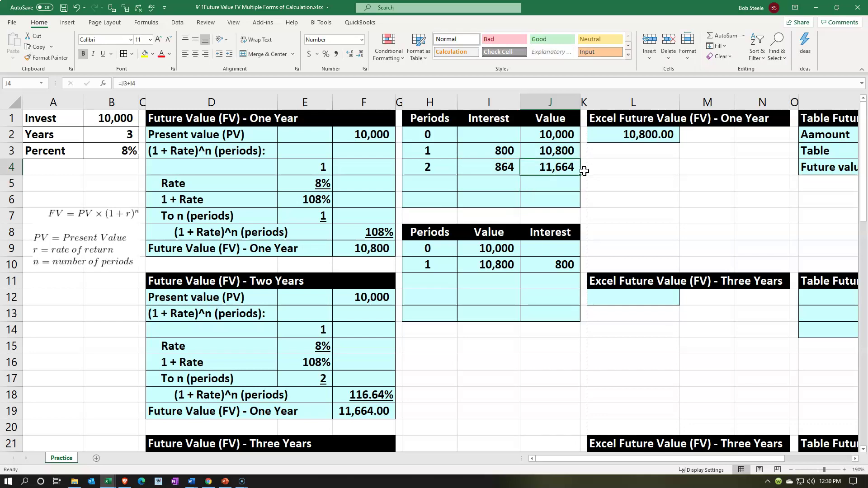
Enter period 2 in H11 of the lower period table
key("Down")
key("Down")
key("Down")
key("Down")
key("Down")
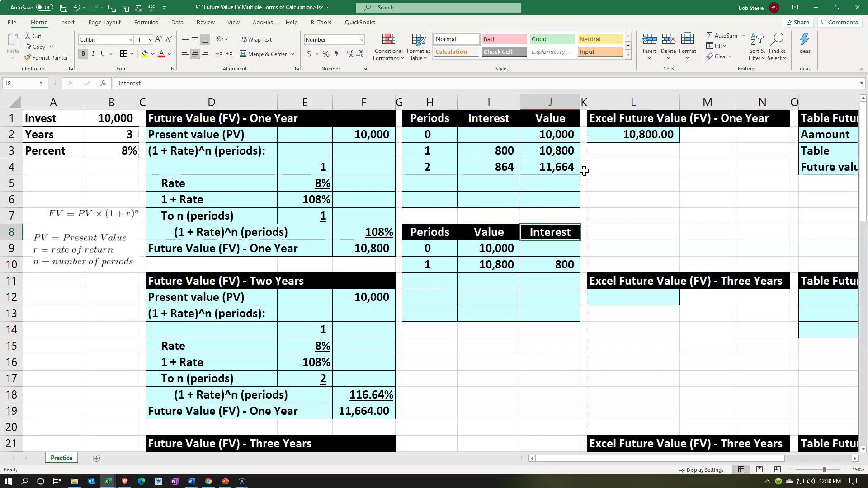
key("Left")
key("Left")
type("2")
key("Return")
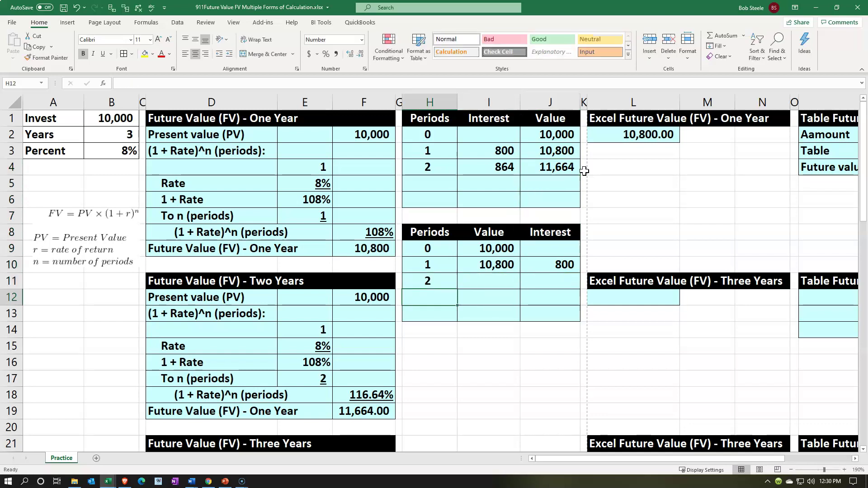
Calculate the second period's value in I11 with =I10*(1+B3)
key("Right")
key("Up")
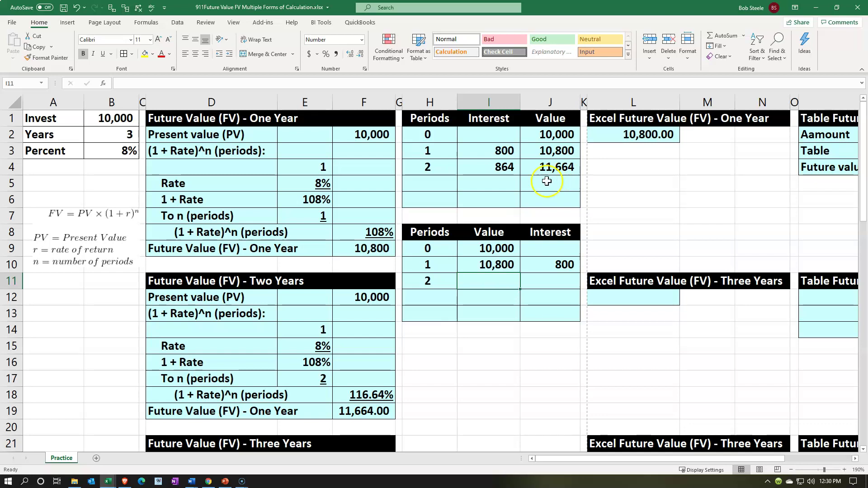
type("=")
key("Up")
type("*(1+")
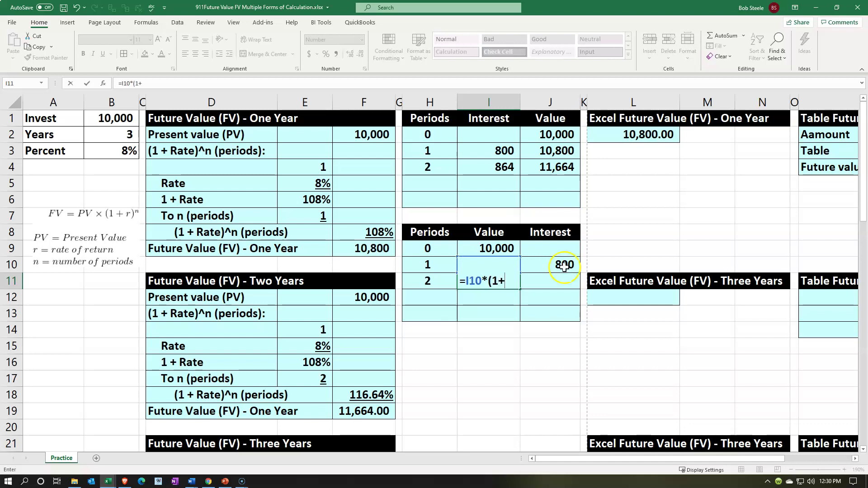
left_click(135, 154)
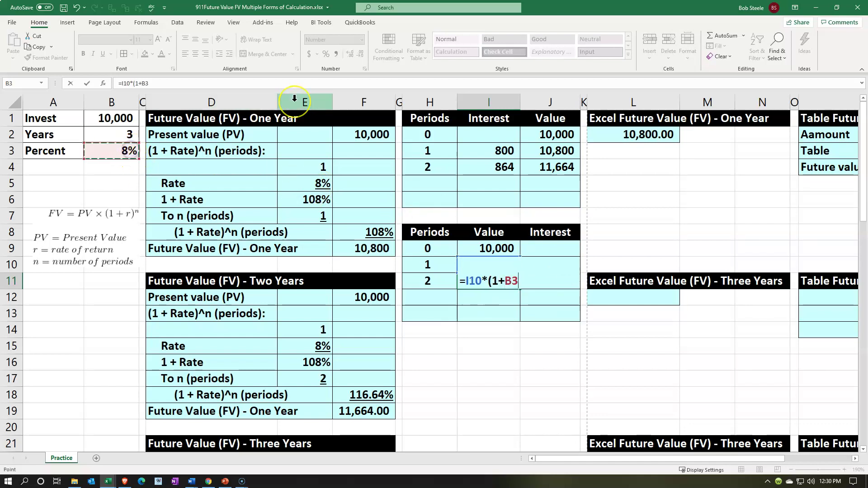
type(")")
key("Return")
key("Up")
Calculate the second period's interest in J11 as the change in value with =I11-I10
key("Right")
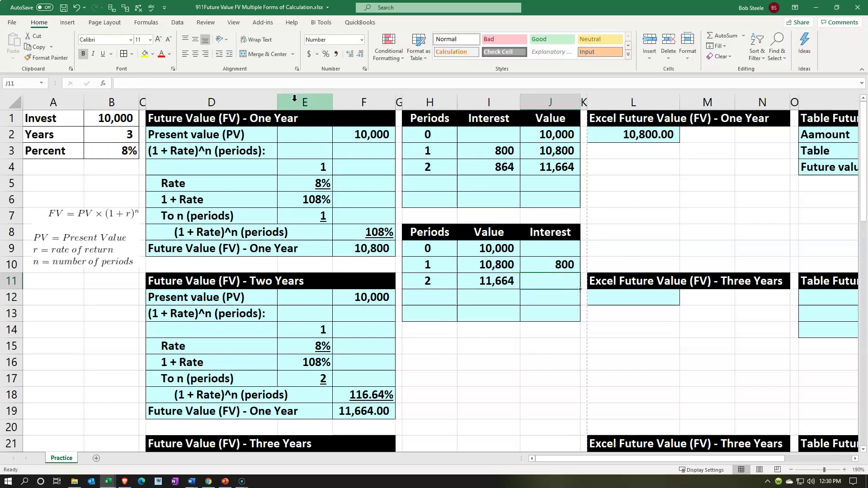
type("=")
key("Left")
type("-")
key("Left")
key("Up")
key("Return")
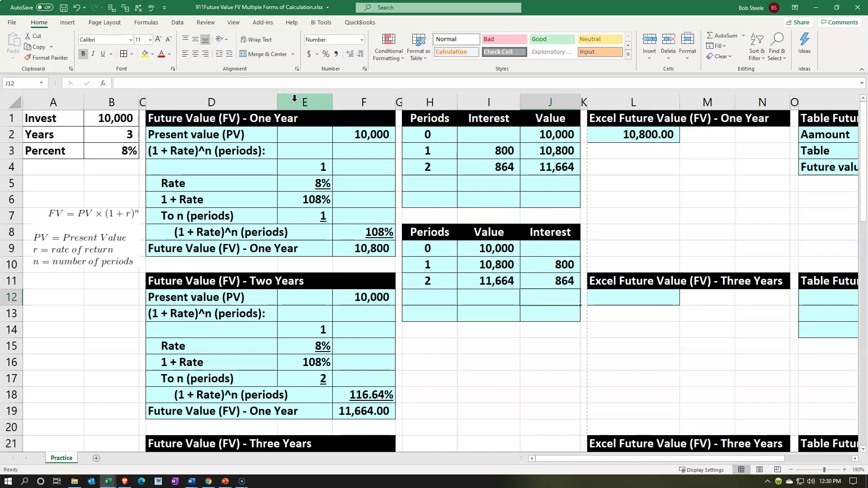
Calculate the two-year future value in L12 with the FV function as =FV(B3,2,0,B1)
key("Right")
key("Right")
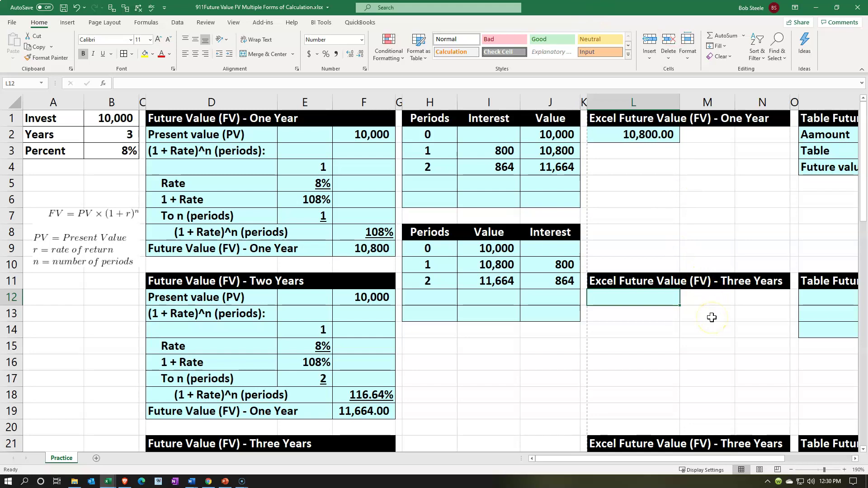
left_click(146, 22)
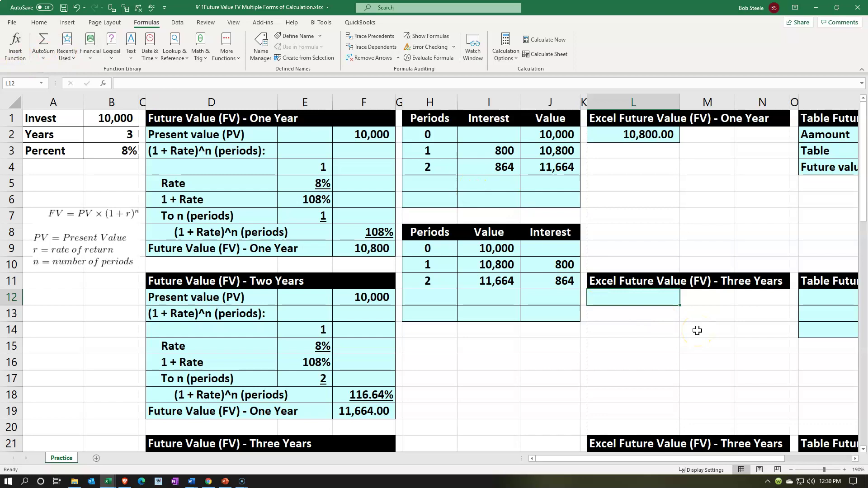
type("=")
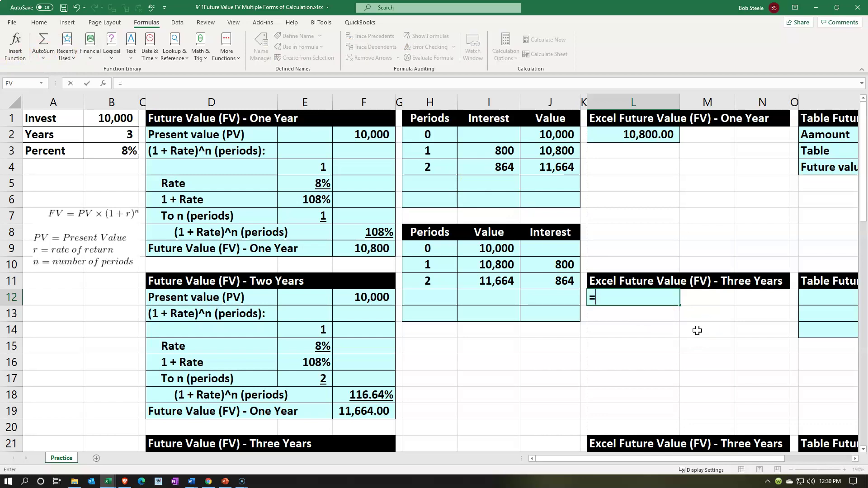
type("fv")
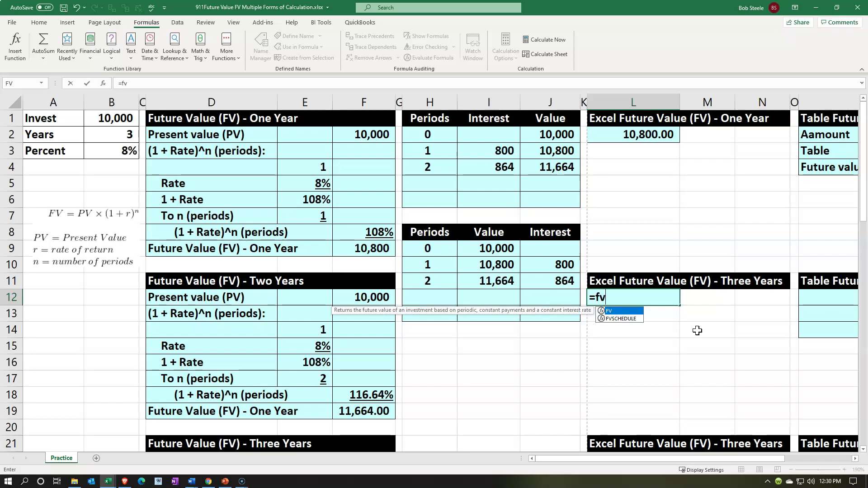
double_click(614, 311)
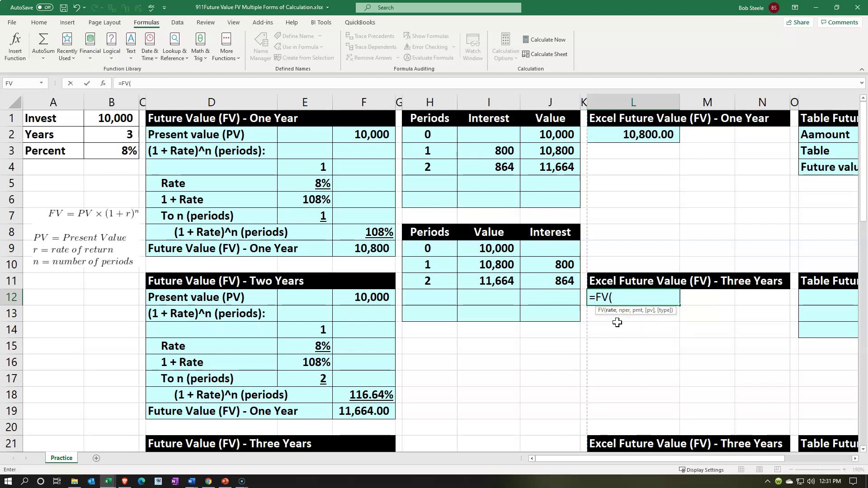
left_click(127, 151)
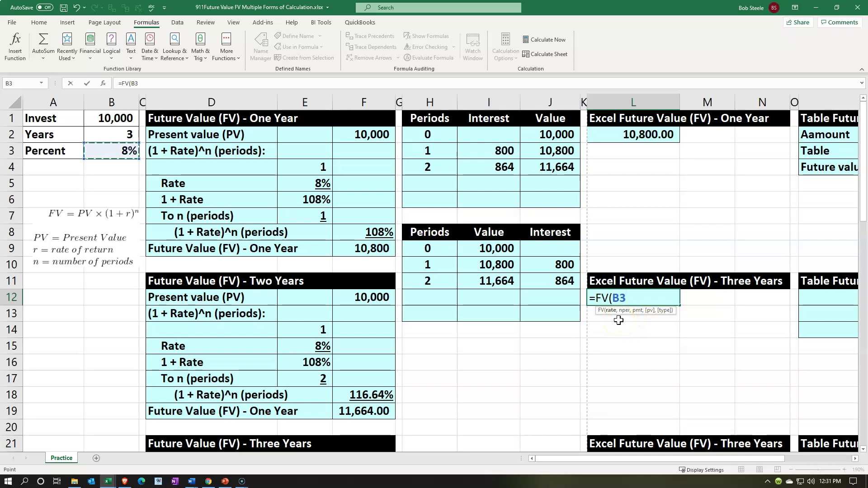
type(",")
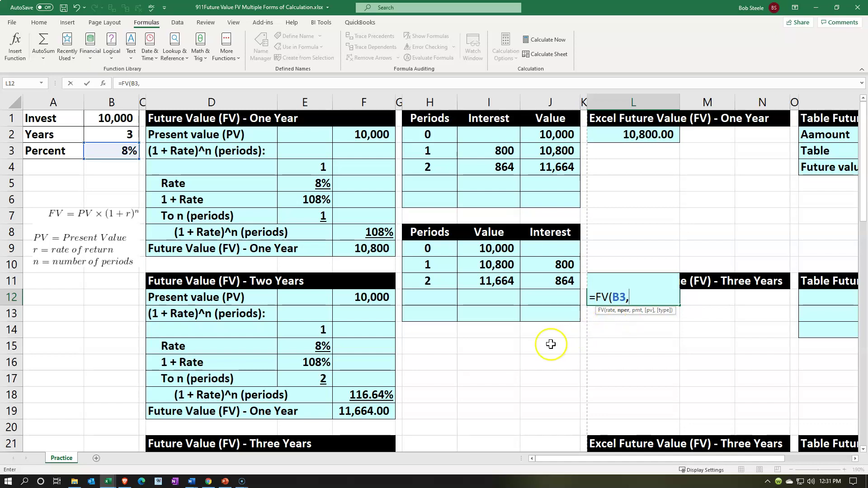
type("2,")
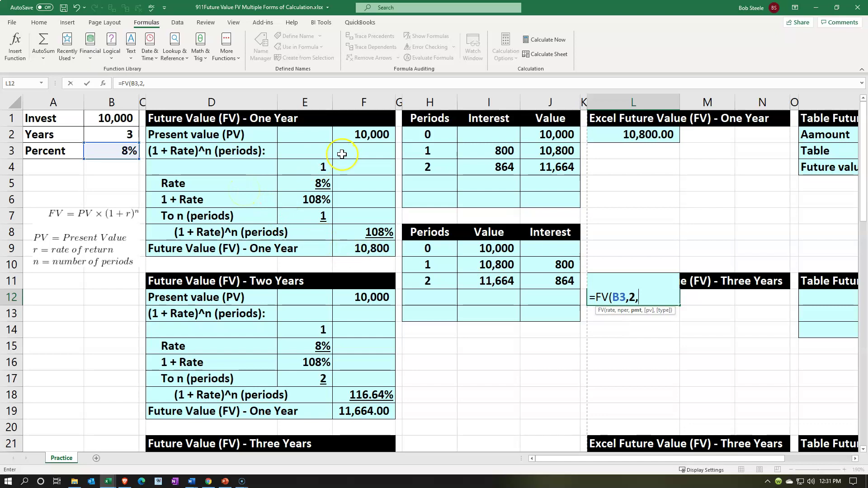
type("0,")
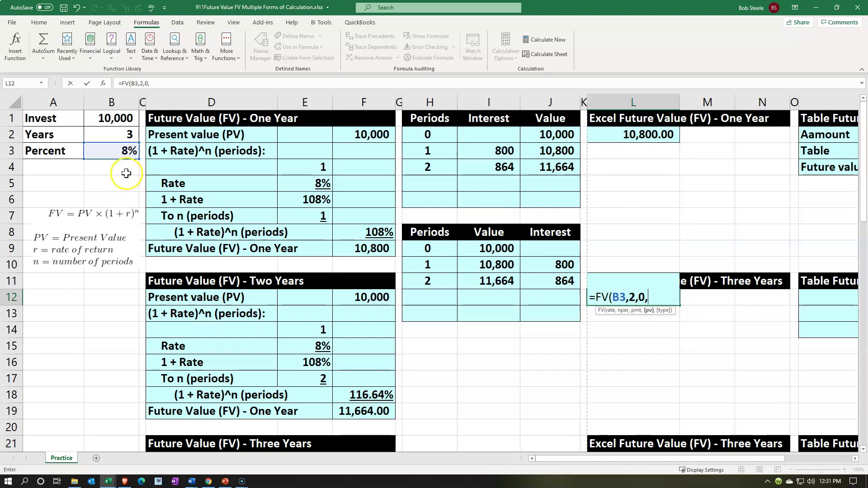
left_click(109, 121)
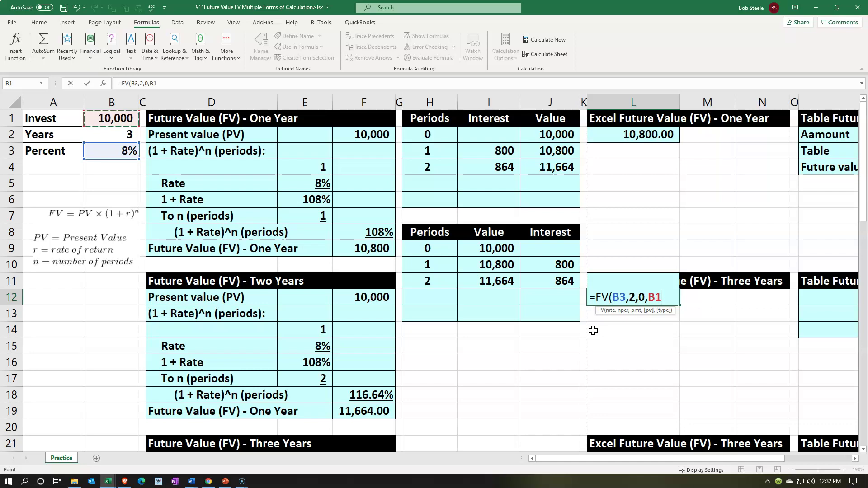
key("Return")
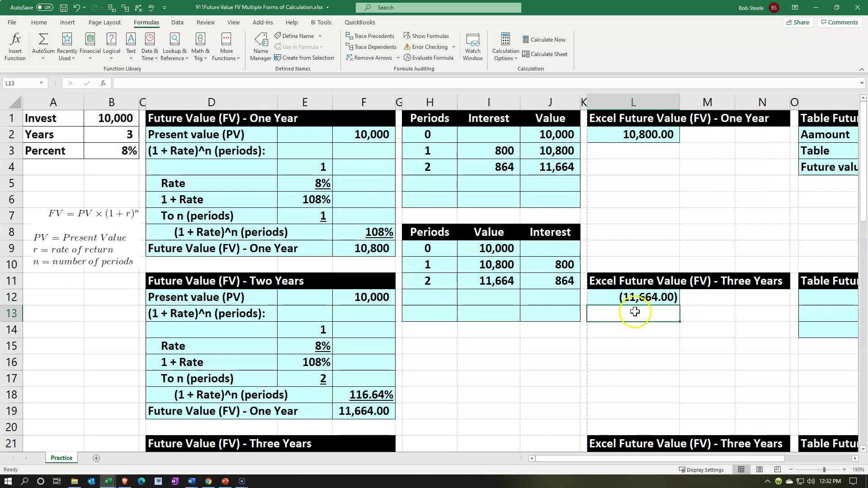
Reverse the sign of the future value in L12 by changing the formula to =-FV(B3,2,0,B1)
double_click(616, 299)
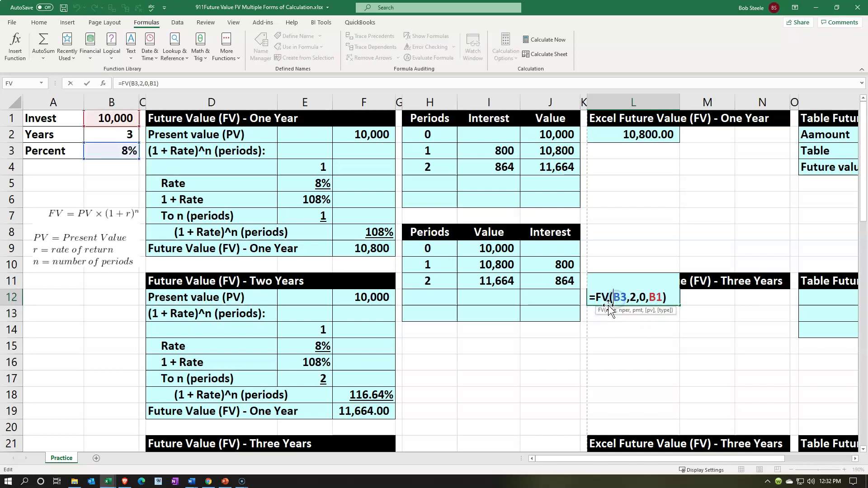
left_click(594, 296)
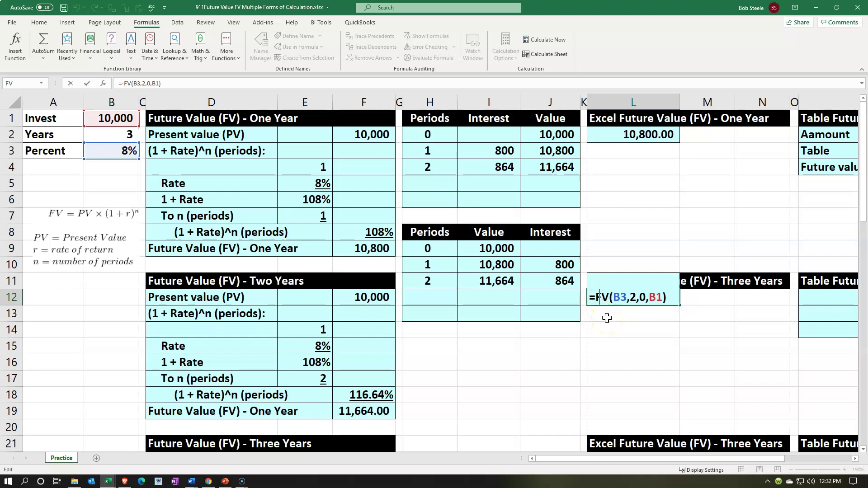
type("-")
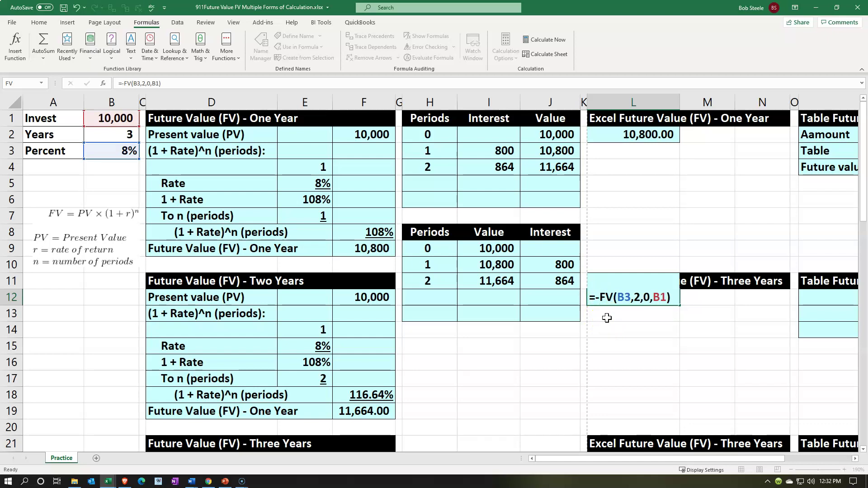
key("Return")
Label cell P12 in the two-year table block as "Amount"
key("Right")
key("Right")
key("Right")
key("Right")
key("Right")
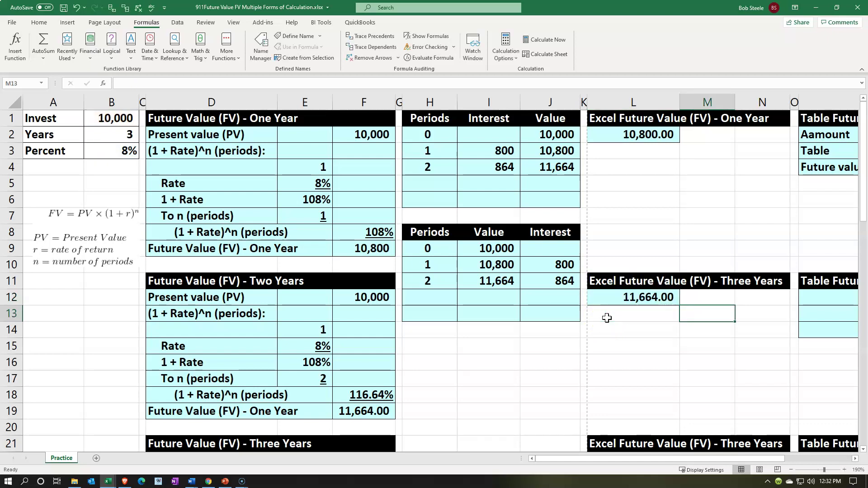
key("Left")
key("Up")
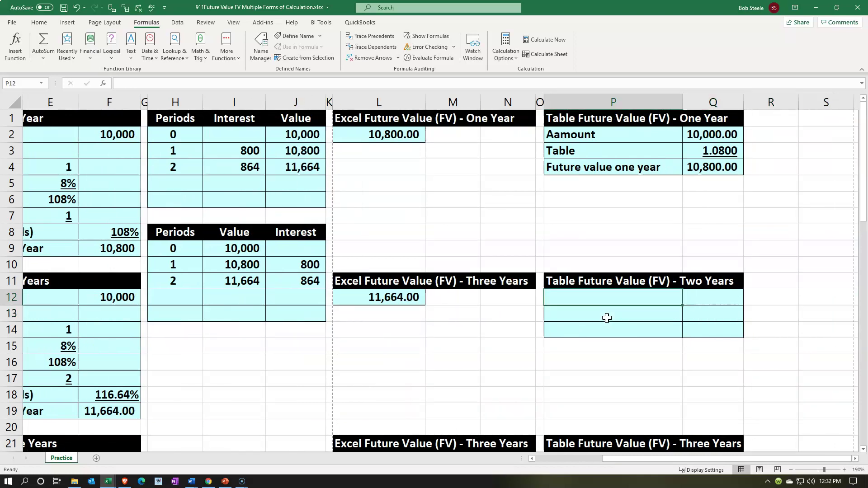
type("Amount")
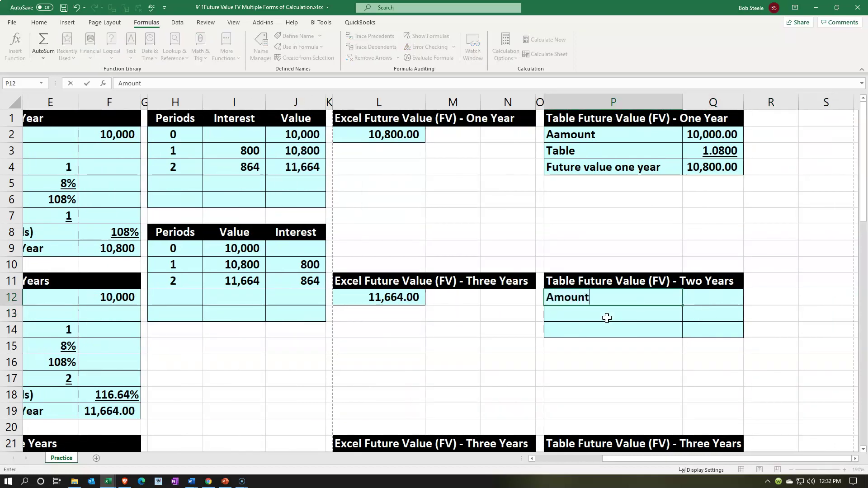
Correct the misspelled label in P2 of the one-year table block to "Amount"
left_click(557, 134)
double_click(553, 135)
key("Delete")
left_click(548, 155)
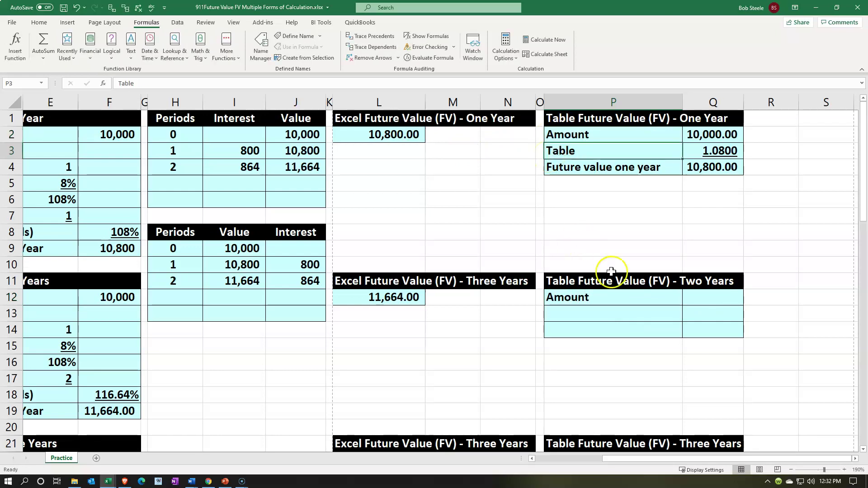
Link the two-year table amount in Q12 to the invested amount with =B1
left_click(663, 304)
key("Tab")
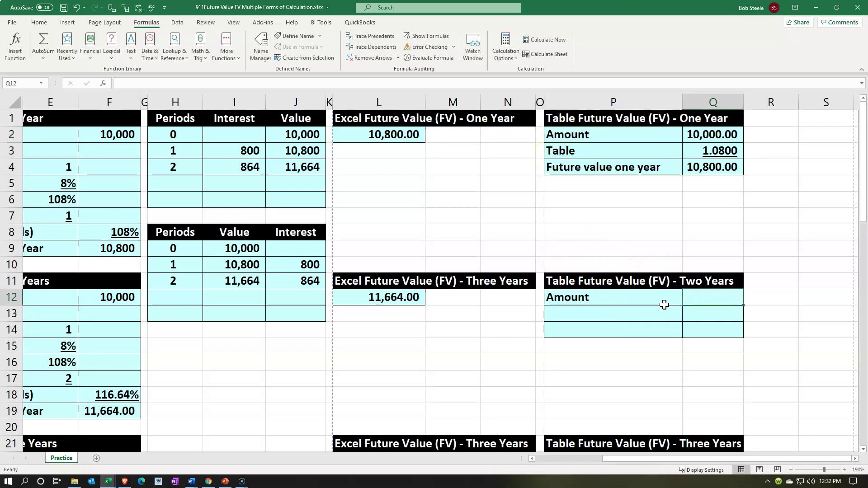
type("=")
key("Left")
key("Left")
key("Left")
key("Left")
key("Left")
key("Left")
key("Left")
key("Left")
key("Left")
key("Left")
key("Left")
key("Left")
key("Left")
key("Left")
key("Left")
key("Left")
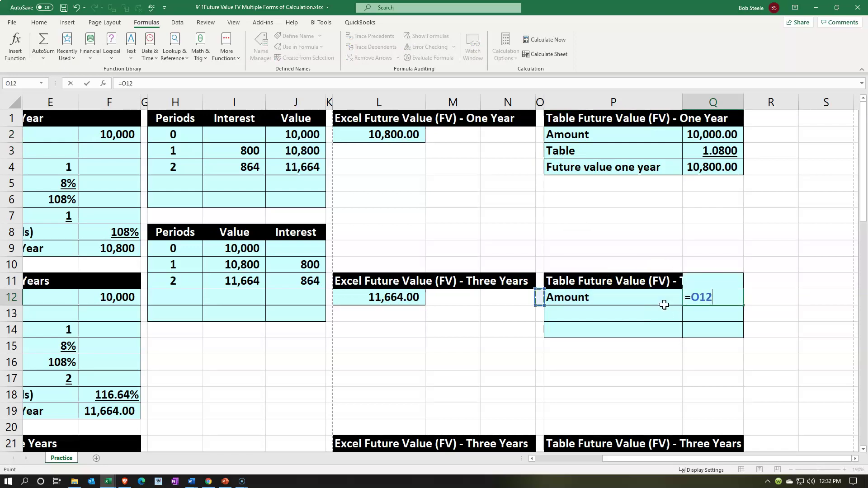
key("Up")
key("Up")
key("Up")
key("Up")
key("Up")
key("Up")
key("Up")
key("Up")
key("Up")
key("Up")
key("Up")
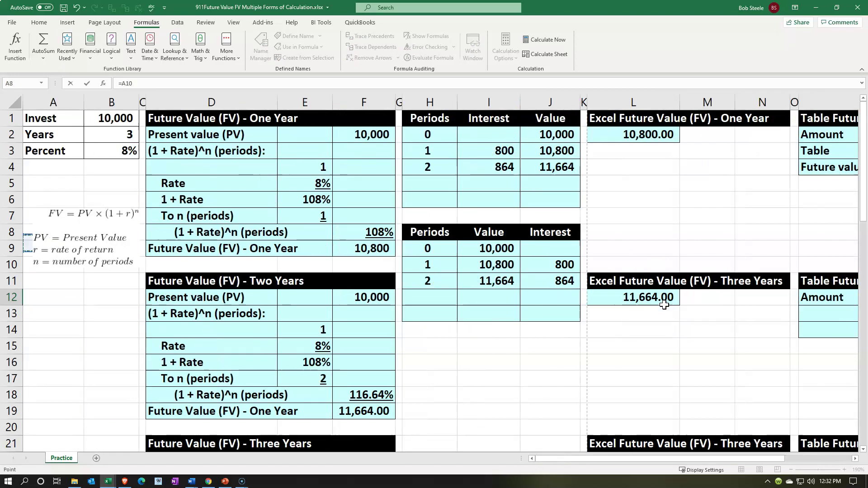
key("Right")
key("Return")
key("Right")
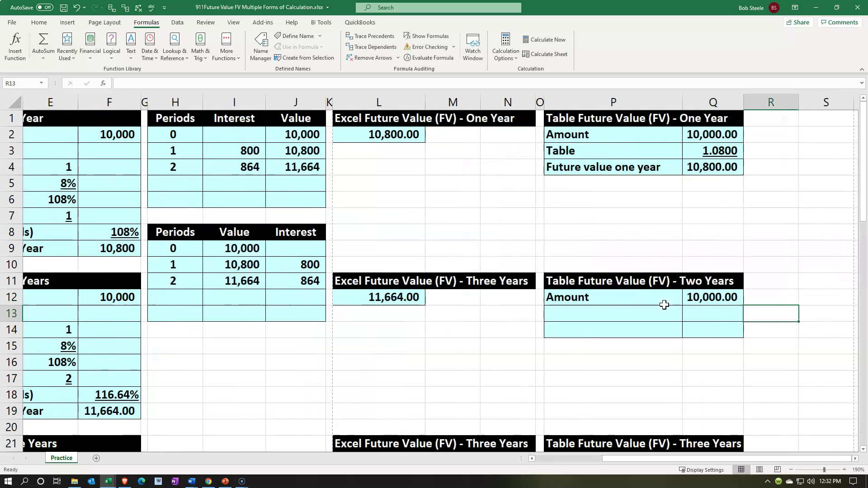
Look up the 8% factor for two periods in the factor table and enter 1.1116 in Q13
left_click(461, 345)
scroll(461, 345, "down", 5)
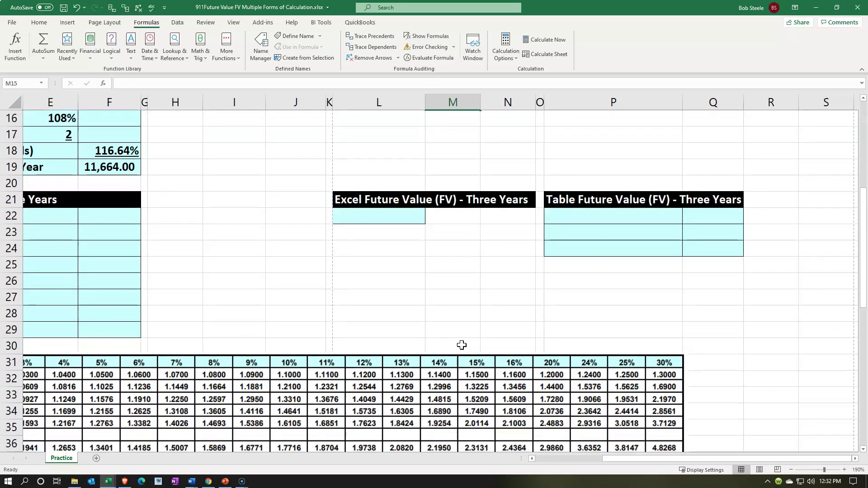
scroll(461, 345, "down", 1)
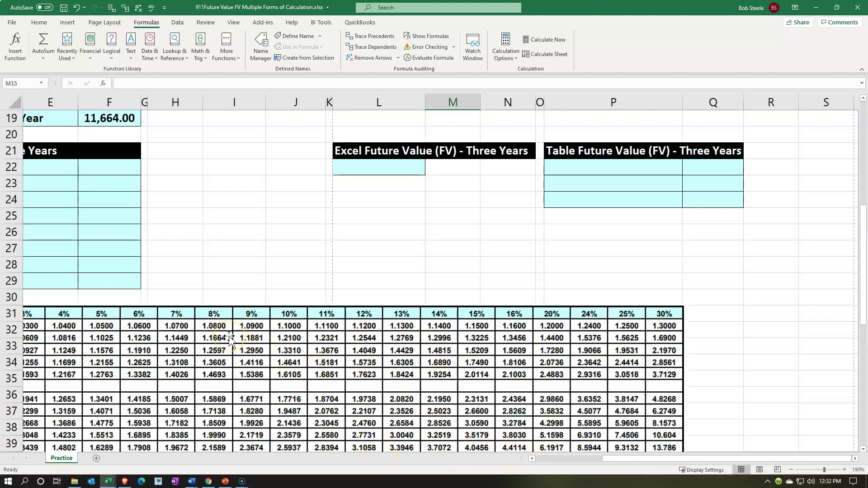
scroll(775, 217, "up", 6)
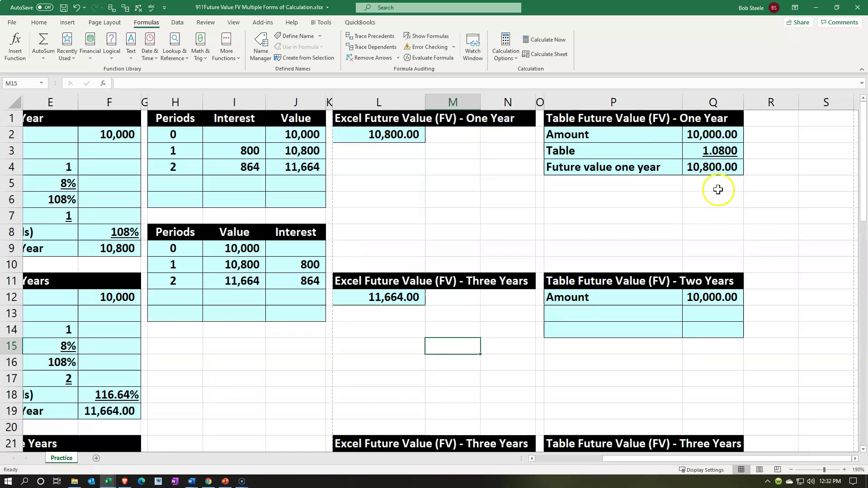
left_click(709, 317)
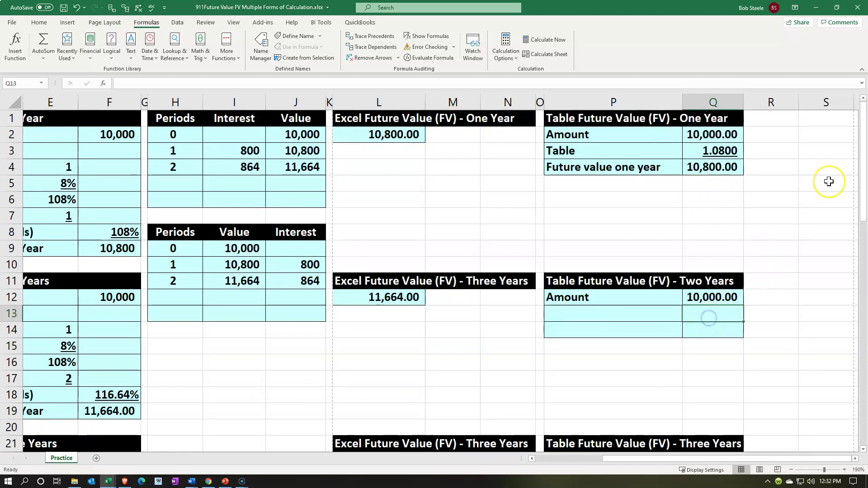
type("1.111")
key("Return")
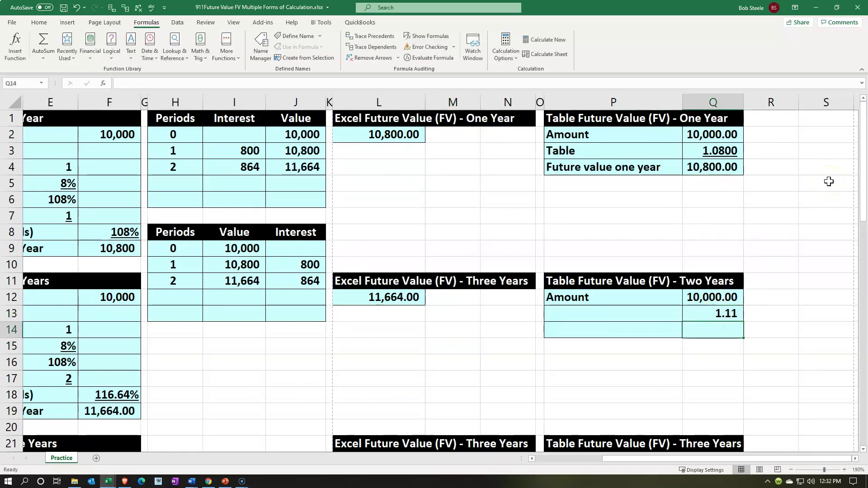
Show the table factor in Q13 with five decimal places
key("Up")
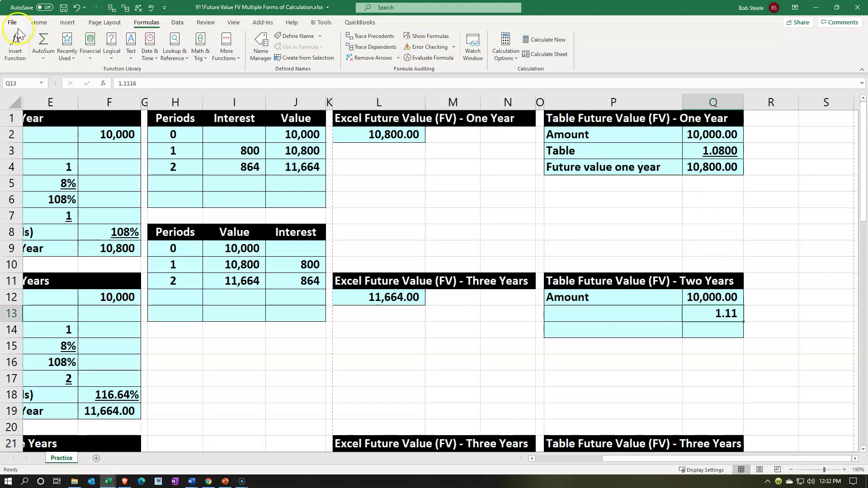
left_click(39, 24)
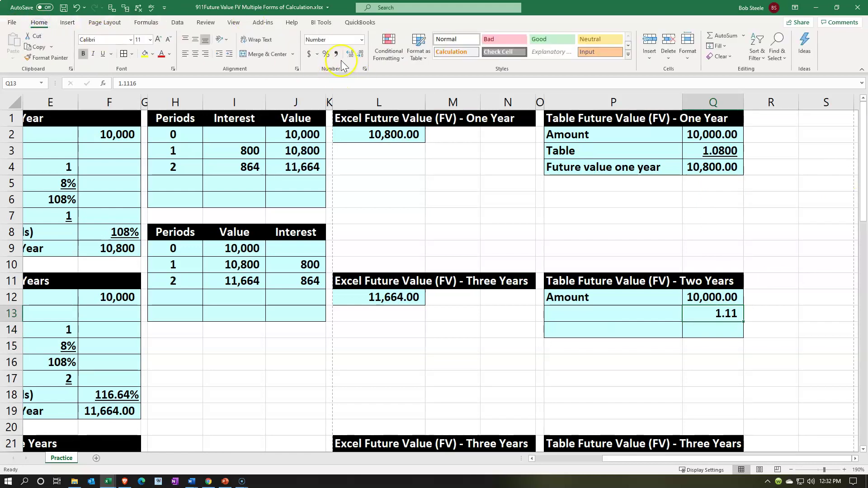
left_click(349, 54)
left_click(349, 55)
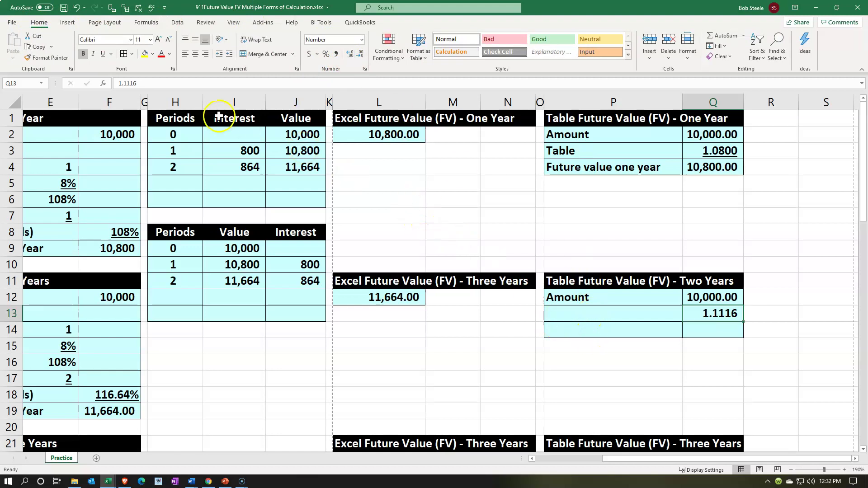
left_click(350, 54)
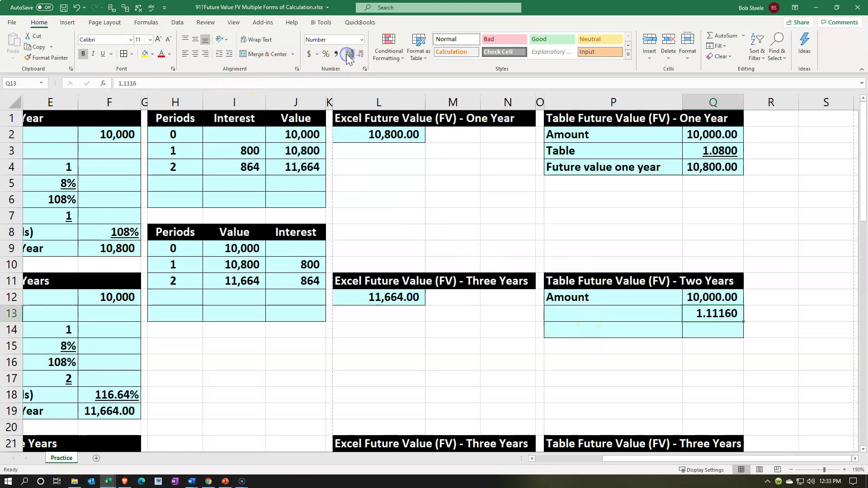
Recheck the 8% factor for two periods in the factor table and correct Q13 to 1.1664
scroll(239, 251, "down", 6)
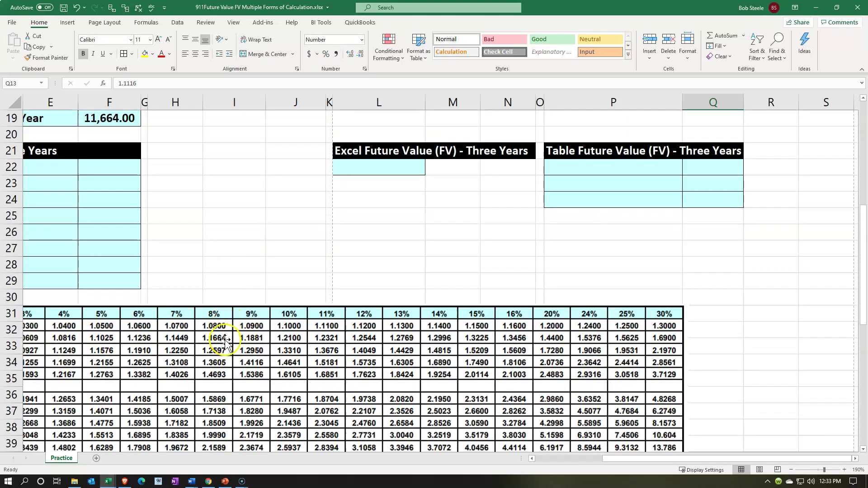
scroll(477, 345, "up", 1)
scroll(477, 346, "up", 6)
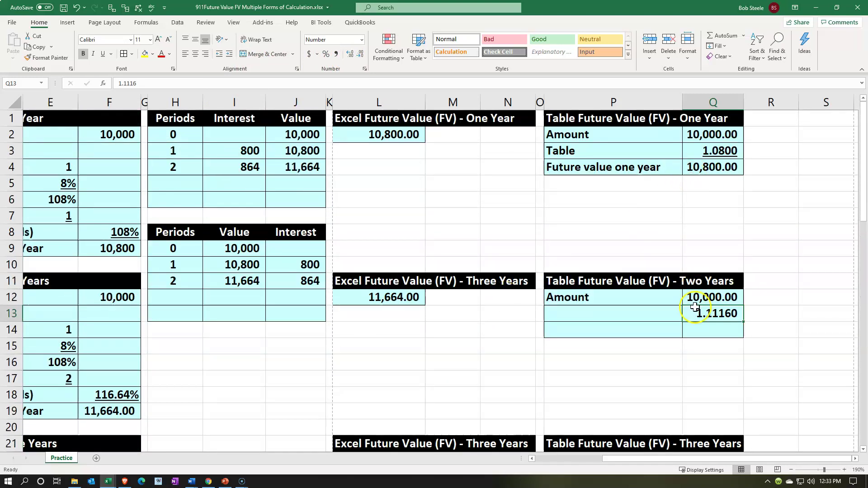
type("1")
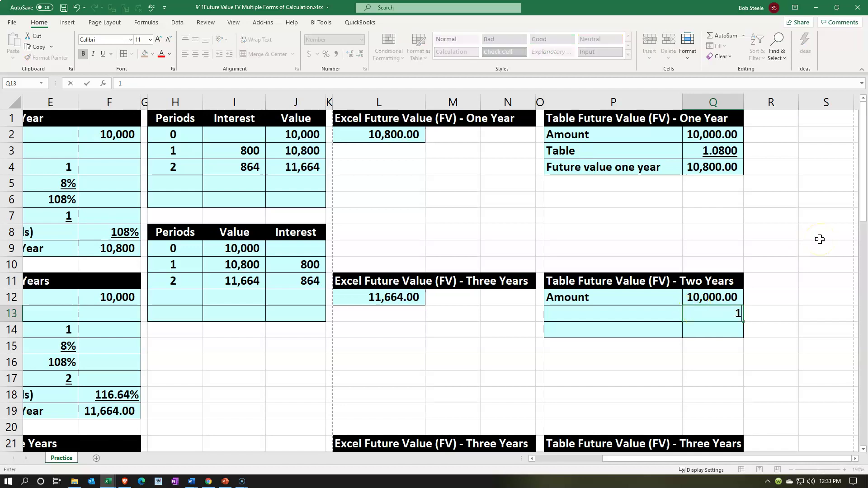
type(".1664")
key("Return")
Label P13 as "Table" and P14 as "Future value two years" in the two-year table block
key("Up")
key("Left")
type("Table")
key("Right")
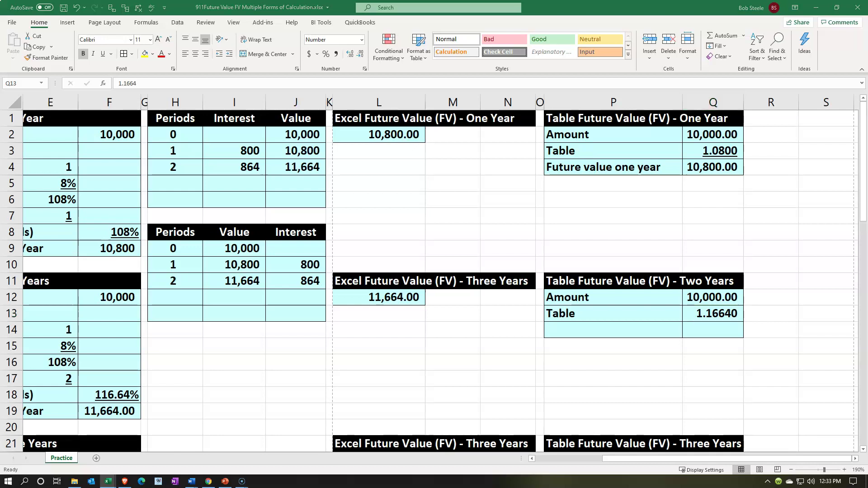
left_click(605, 330)
type("Future value two years")
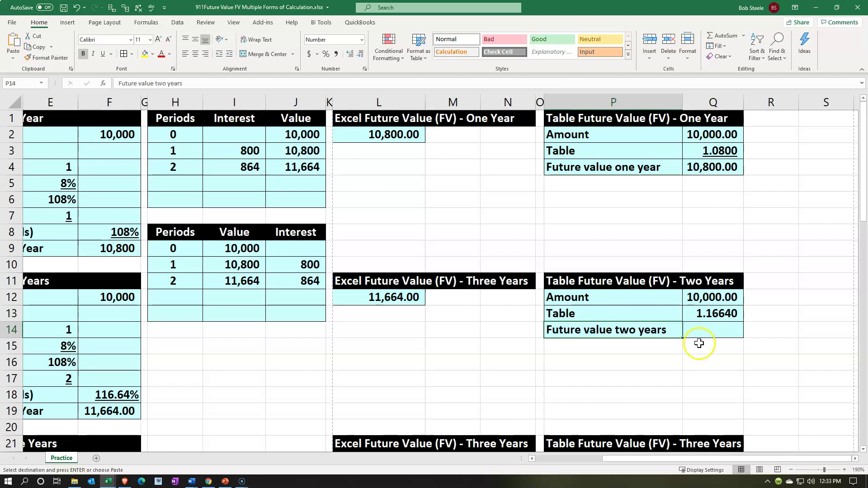
Calculate the two-year future value in Q14 as the amount times the table factor with =Q12*Q13
left_click(710, 335)
type("=")
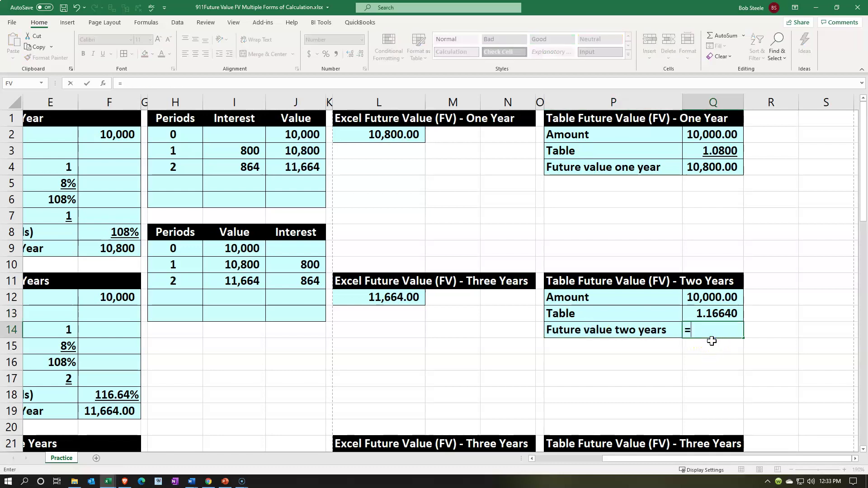
key("Up")
key("Up")
type("*")
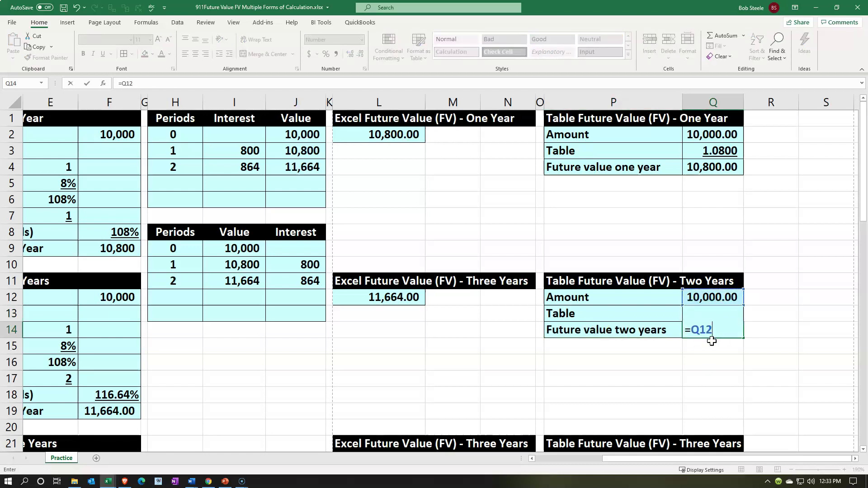
key("Down")
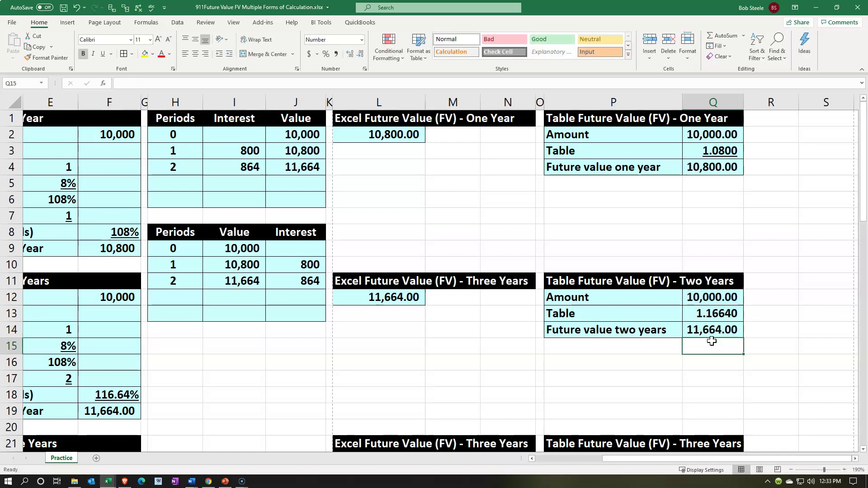
Underline the two-year table factor in Q13
left_click(712, 312)
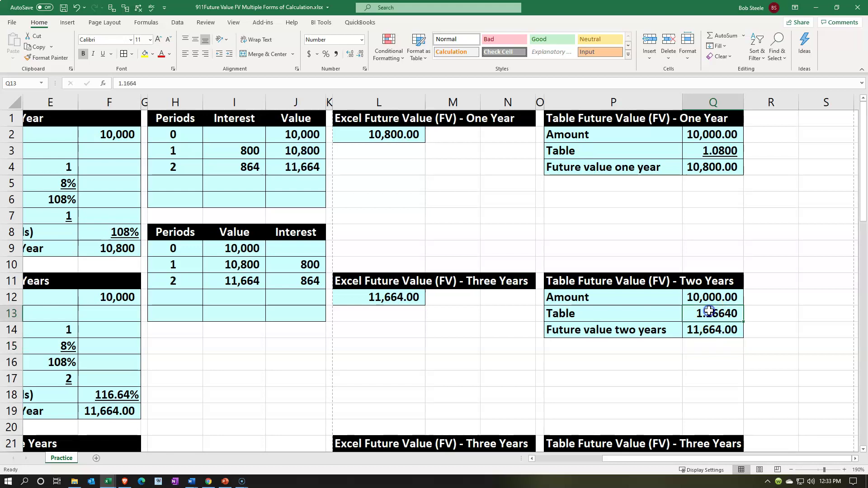
left_click(103, 54)
left_click(356, 369)
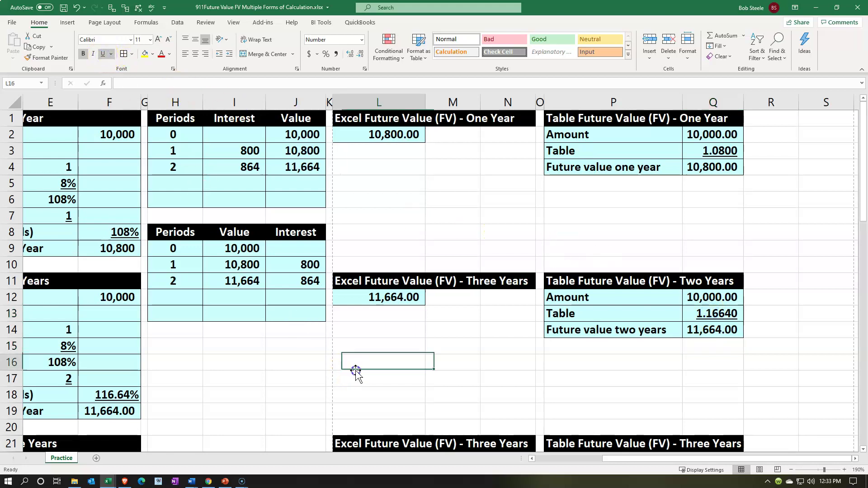
Bring the present value label into D22 of the three-year block with =D12
key("Left")
key("Left")
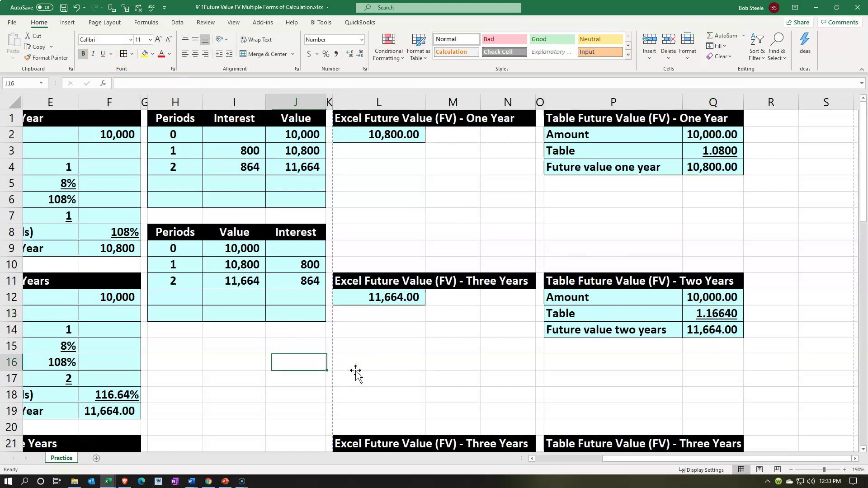
key("Home")
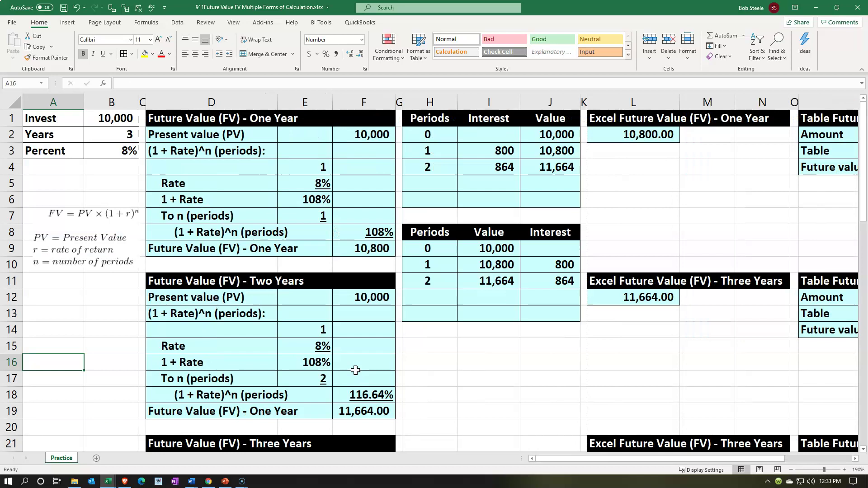
scroll(355, 370, "down", 3)
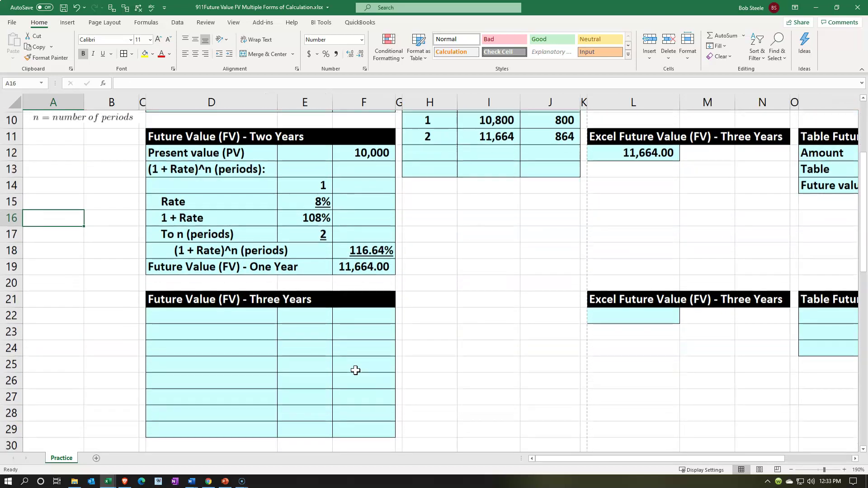
left_click(236, 315)
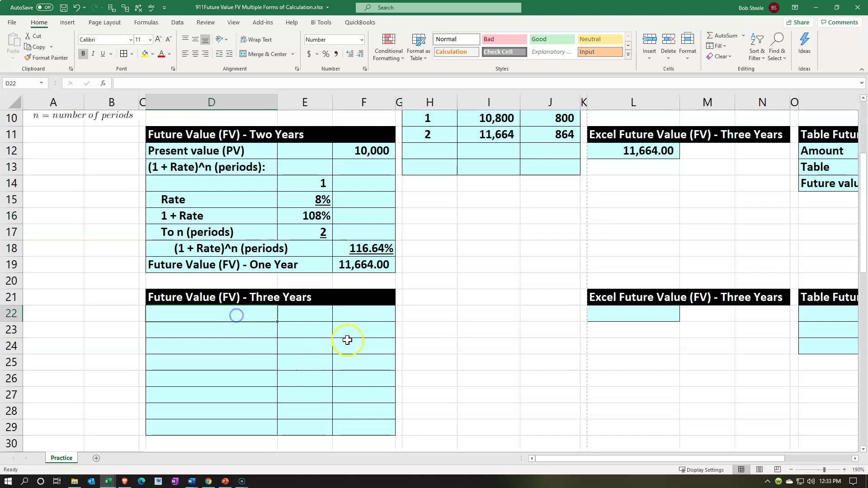
type("=")
key("Up")
key("Up")
key("Up")
key("Up")
key("Up")
key("Up")
key("Up")
key("Up")
key("Up")
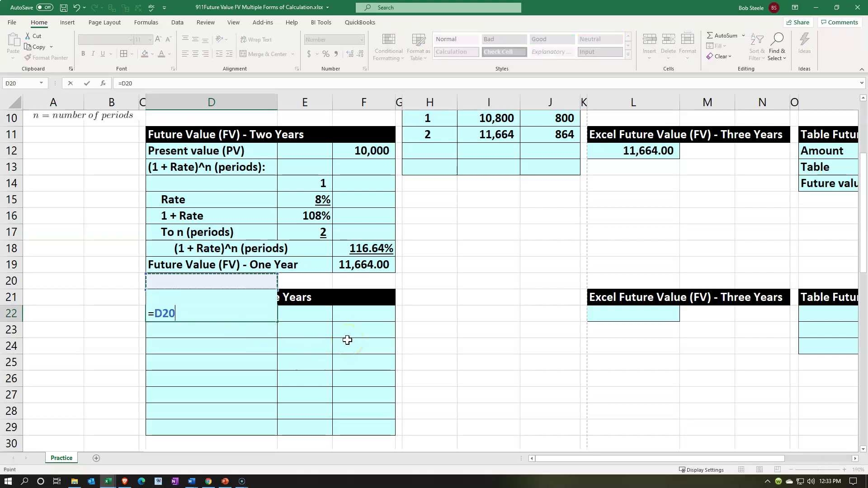
key("Up")
key("Return")
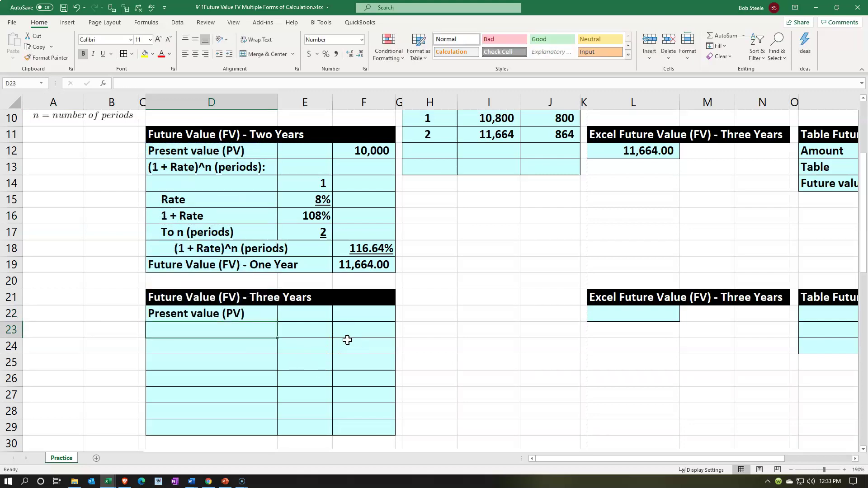
Fill the label formula in D22 down through D29 to repeat the two-year block's labels
left_click(267, 315)
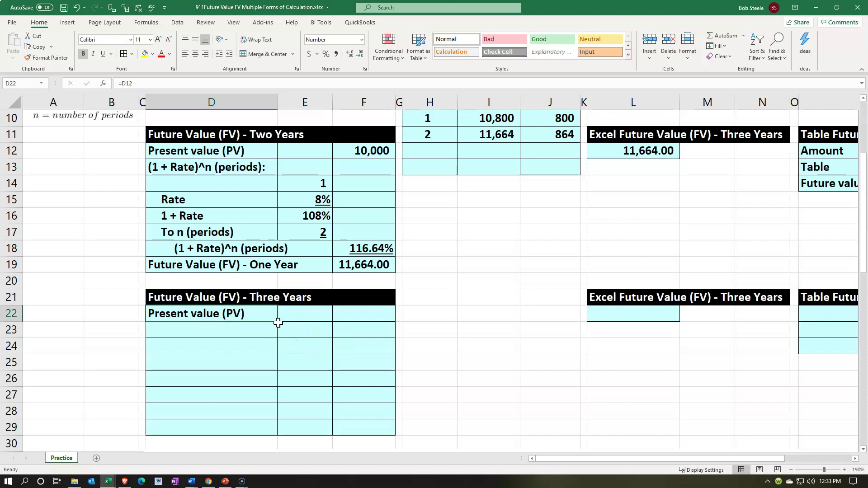
left_click(274, 320)
left_click_drag(278, 323, 275, 432)
Copy the formatting of D12:F19 onto the three-year block starting at D22 and clear the stray zero in D24
left_click_drag(201, 147, 352, 267)
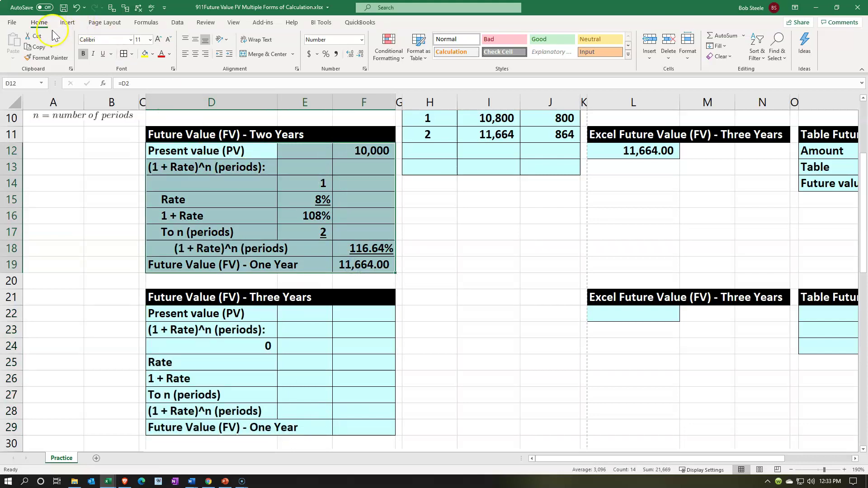
left_click(47, 59)
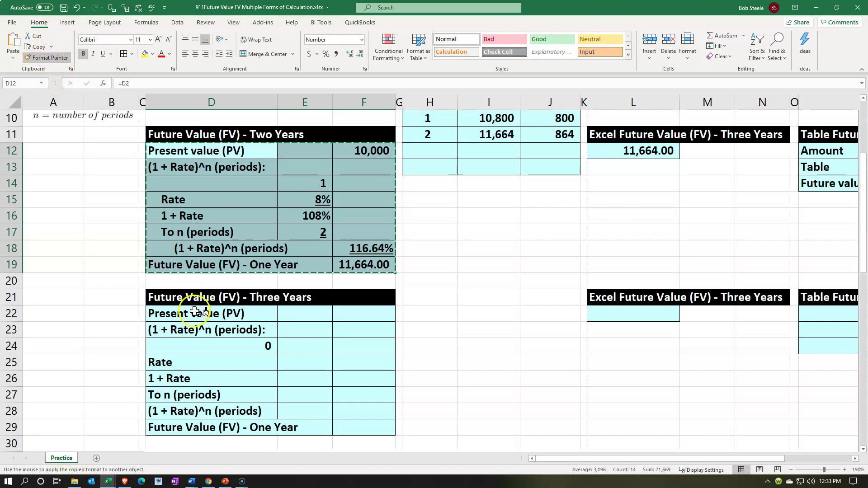
left_click(194, 313)
left_click(226, 347)
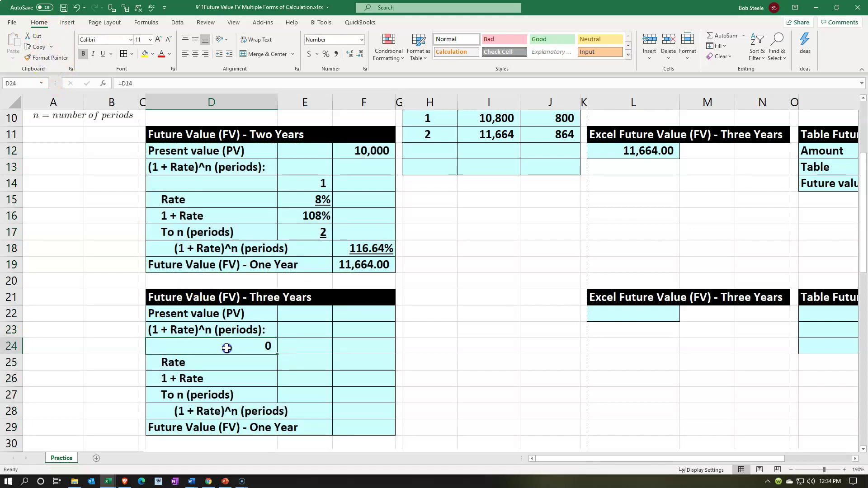
key("Delete")
Bring the invested amount into F22 as the three-year present value with =B1
key("Right")
key("Right")
key("Up")
key("Up")
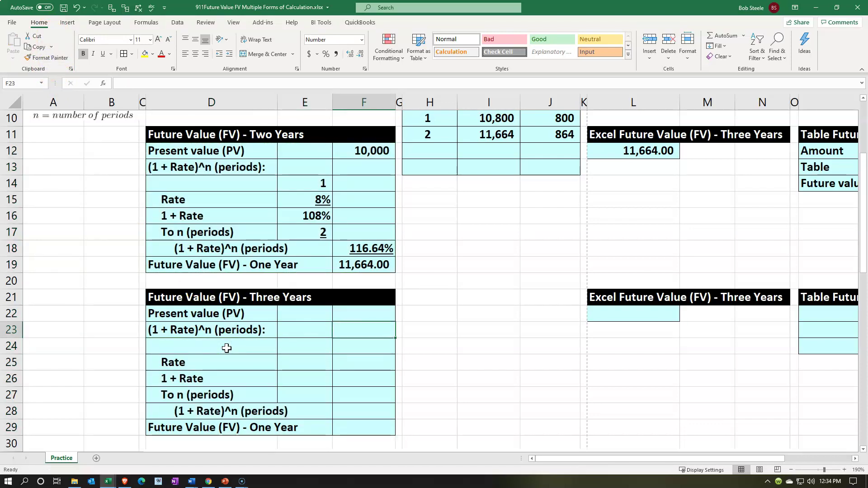
scroll(301, 330, "up", 2)
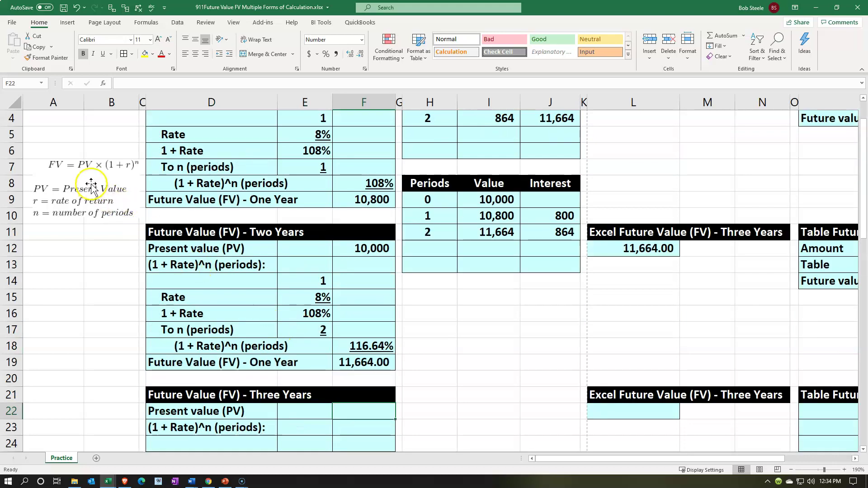
scroll(303, 344, "down", 1)
type("=")
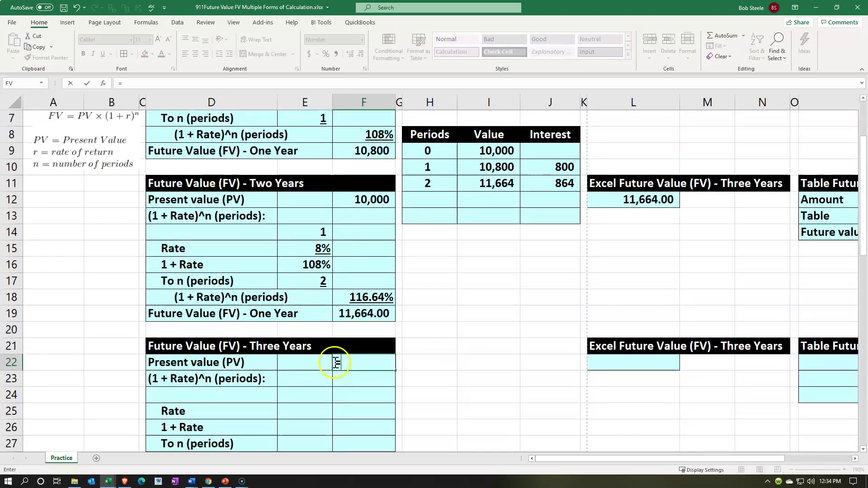
scroll(334, 362, "up", 2)
left_click(116, 118)
key("Return")
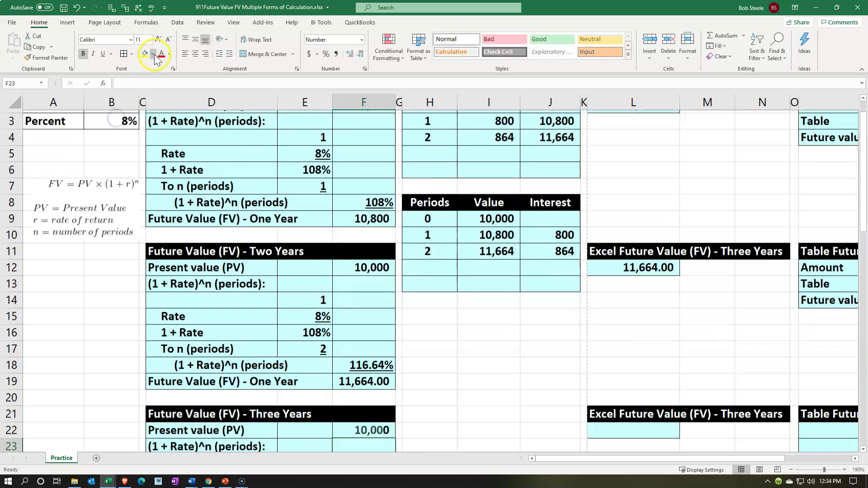
Enter 1 in E24 and bring the percent rate into E25 of the three-year block with =B3
scroll(131, 226, "down", 1)
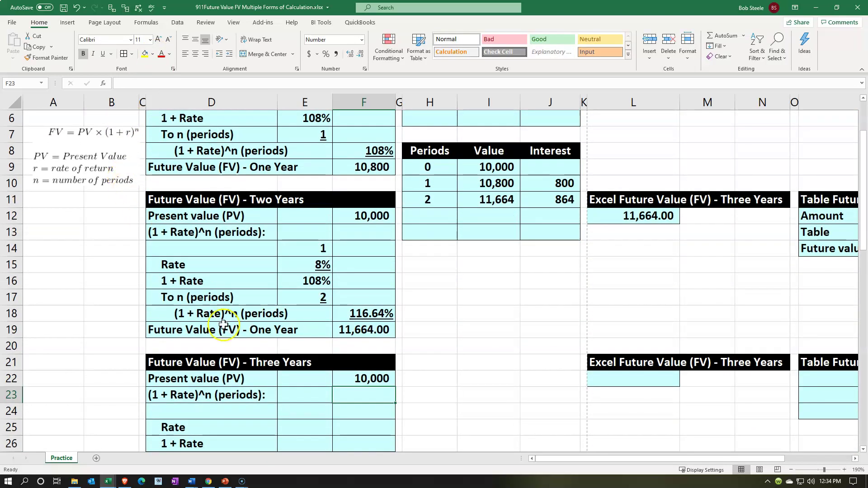
left_click(297, 411)
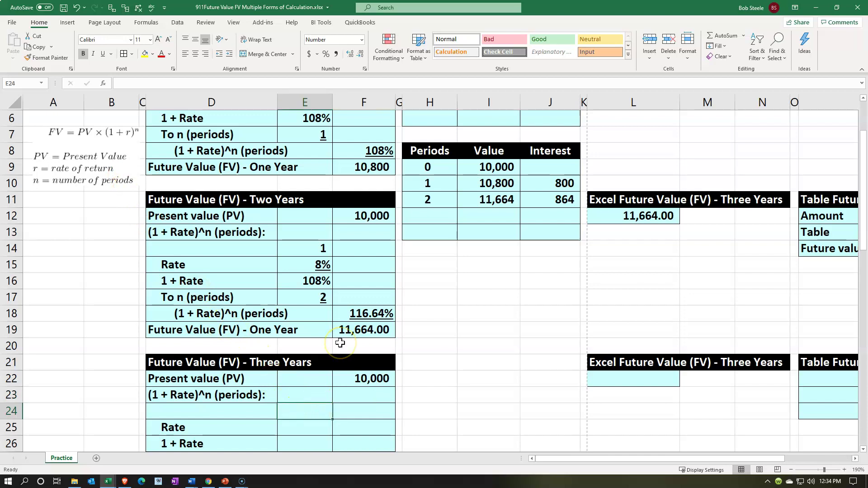
type("1")
key("Return")
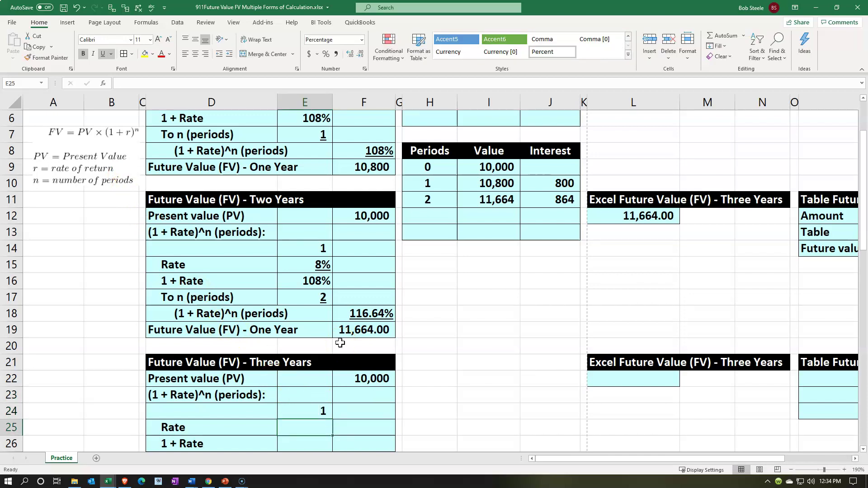
type("=")
scroll(280, 327, "up", 2)
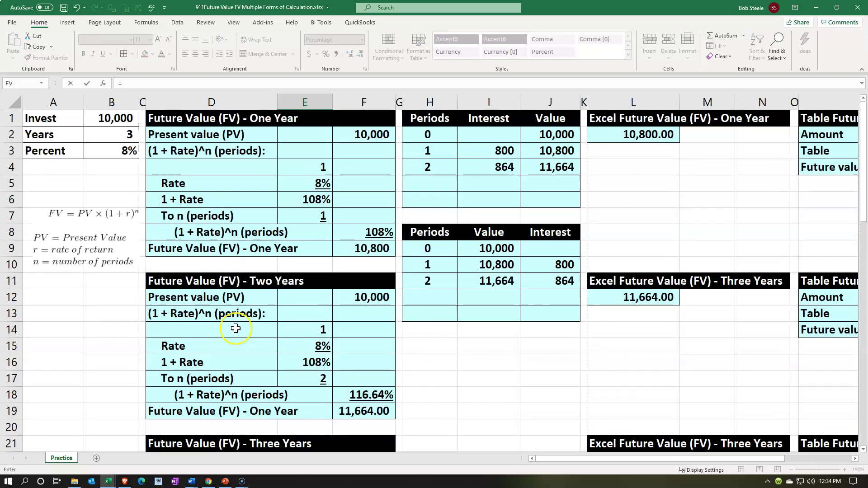
left_click(122, 147)
key("Return")
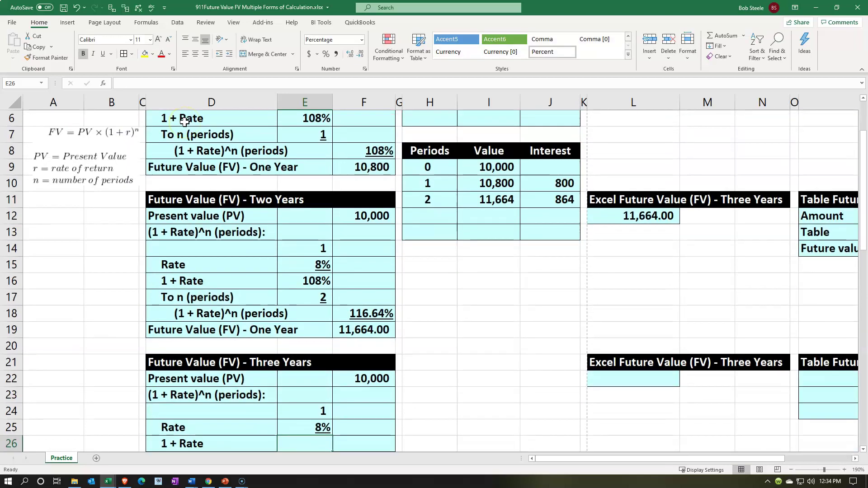
Calculate 1 + Rate in E26 of the three-year block with =SUM(E24:E25)
type("=")
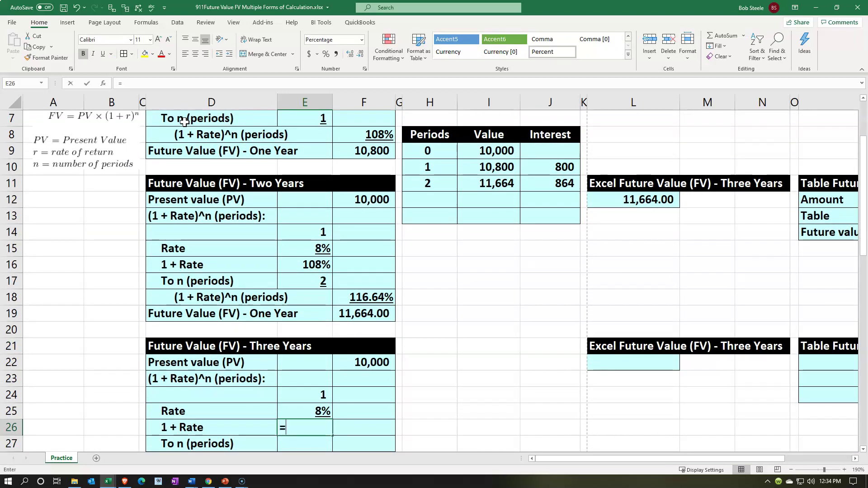
type("sum(")
key("Up")
key("shift+Up")
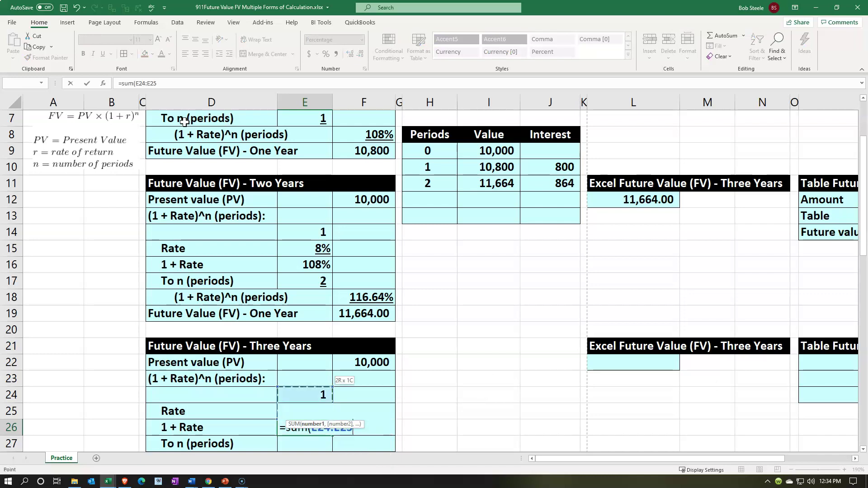
key("Return")
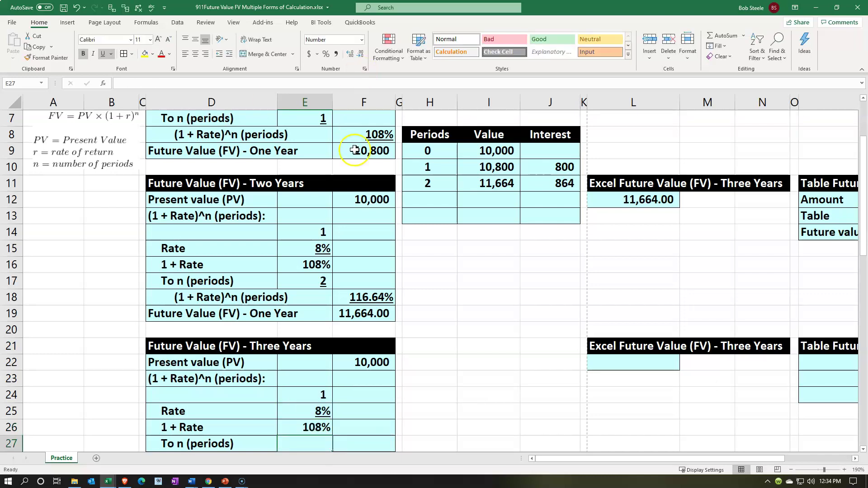
Bring the number of years from B2 into E27 as the three-year block's periods
type("+")
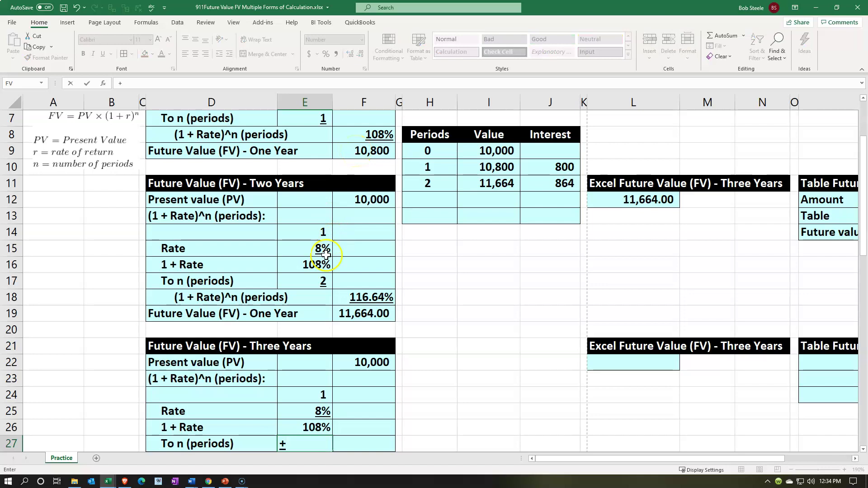
scroll(207, 309, "up", 3)
scroll(207, 309, "up", 1)
left_click(119, 151)
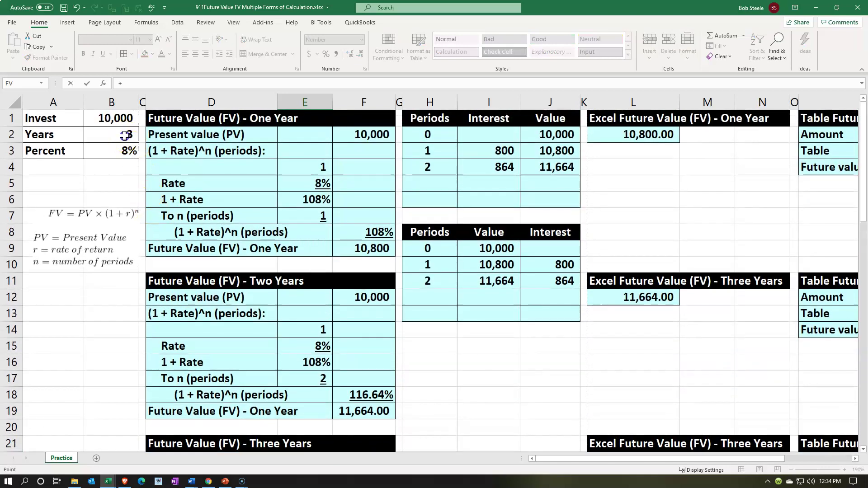
key("Return")
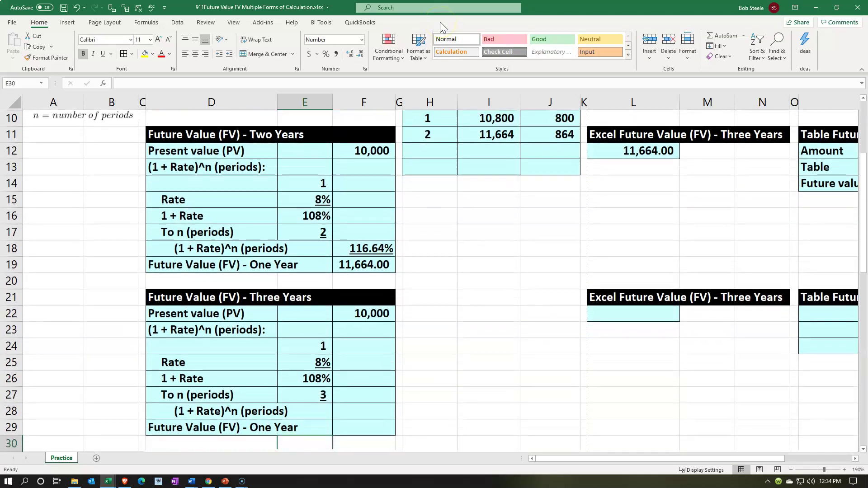
Calculate the three-year growth factor in F28 by raising 1 + Rate to the number of periods with =E26^E27
key("Right")
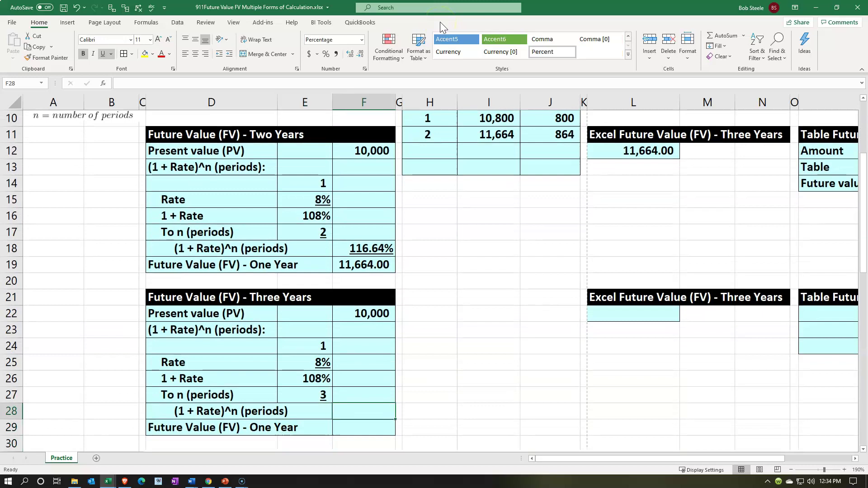
type("=")
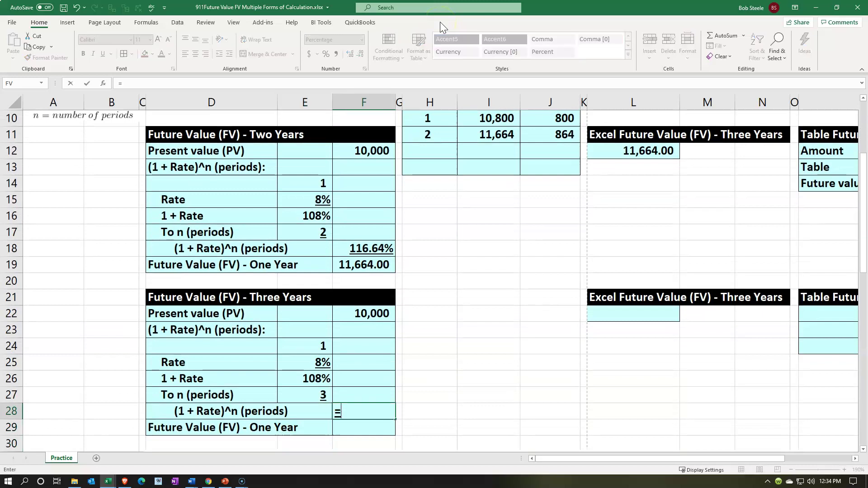
left_click(316, 380)
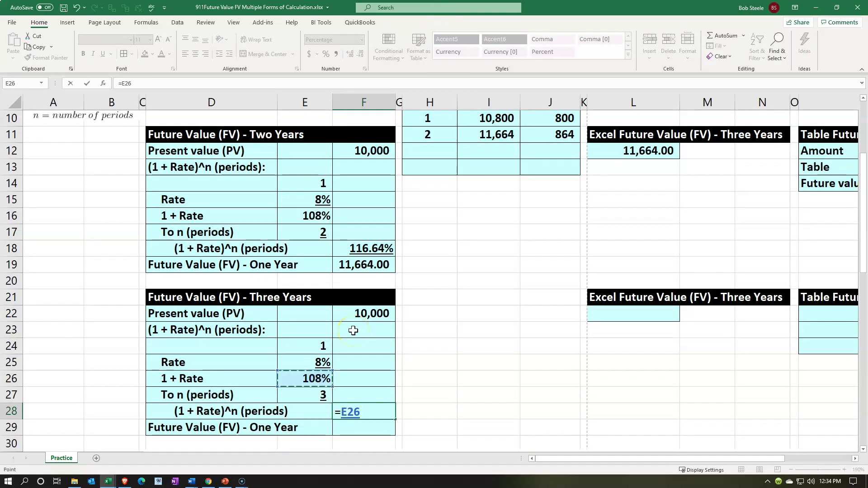
type("^")
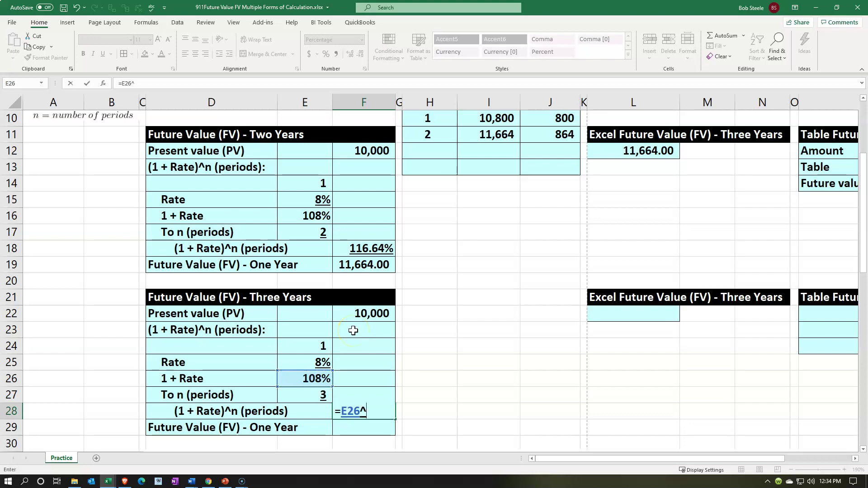
left_click(315, 398)
key("Return")
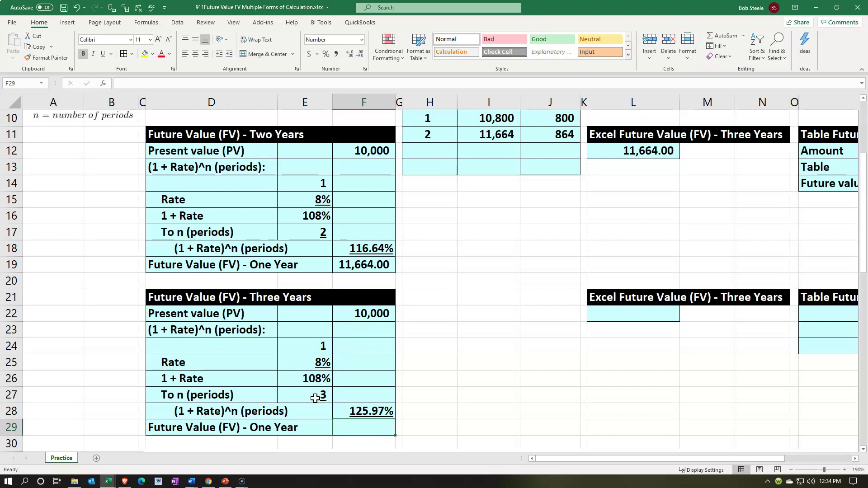
Calculate the three-year future value in F29 as the present value times the growth factor with =F22*F28
scroll(315, 397, "up", 2)
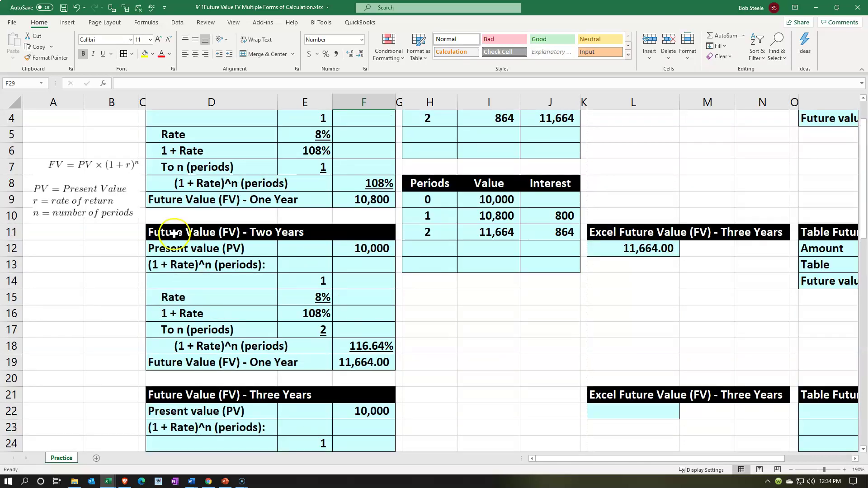
scroll(171, 235, "down", 3)
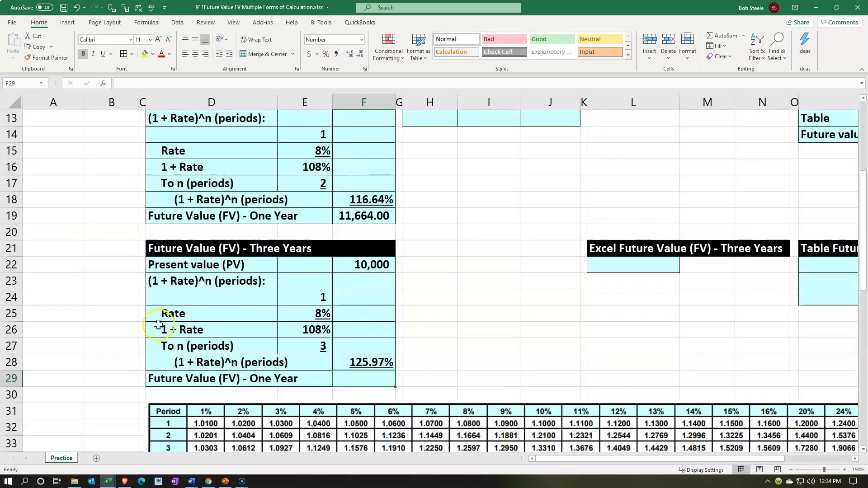
type("=")
key("Up")
key("Up")
key("Up")
key("Up")
key("Up")
key("Up")
key("Up")
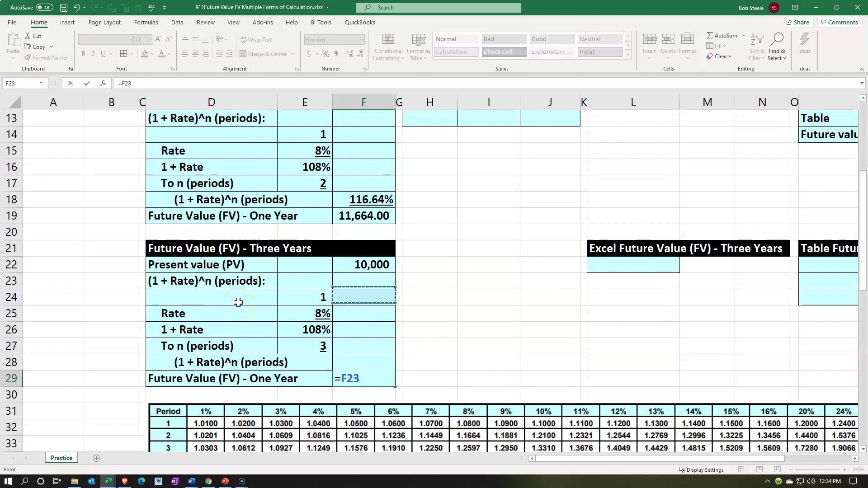
type("*")
key("Up")
key("Return")
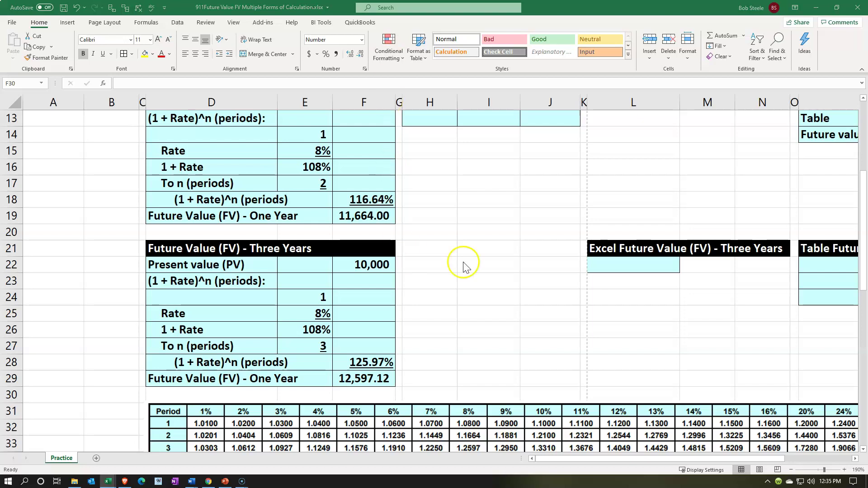
Add period 3 to the first period table in H5
scroll(476, 254, "up", 4)
left_click(438, 185)
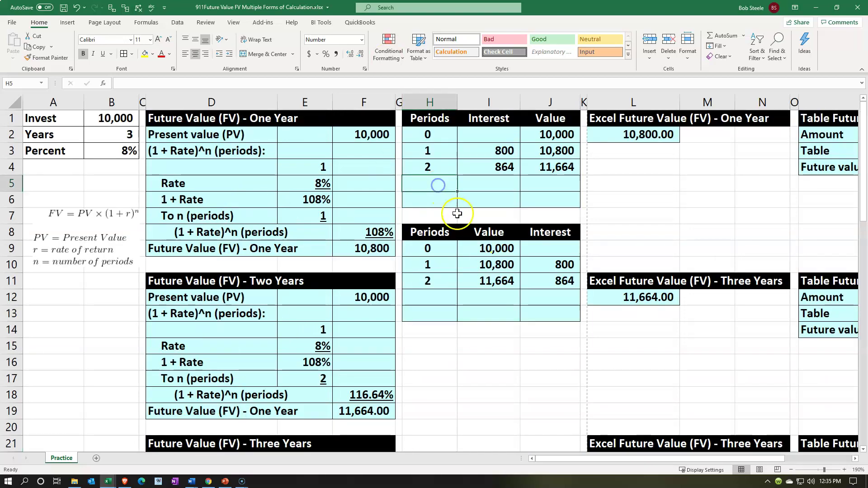
type("3")
key("Tab")
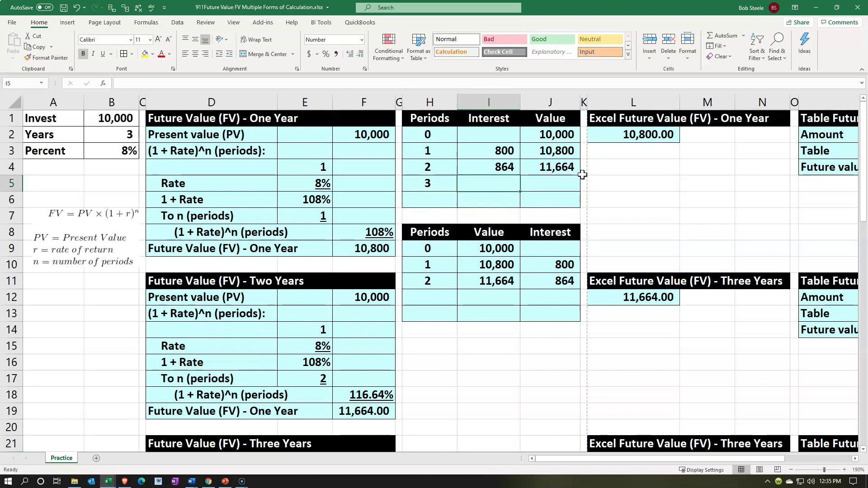
Calculate the period 3 interest in I5 as the prior period's value times the rate with =J4*B3
type("=")
key("Up")
key("Right")
type("*")
key("Left")
key("Left")
key("Left")
key("Left")
key("Left")
key("Left")
key("Left")
key("Up")
key("Up")
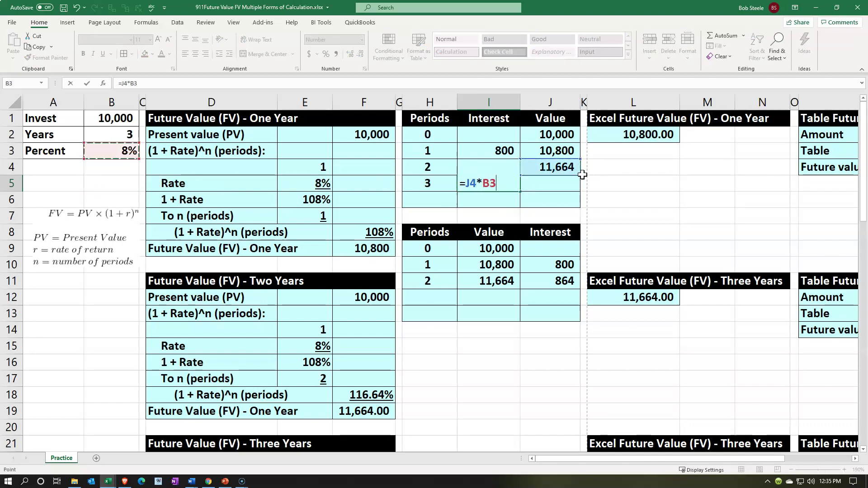
key("Return")
key("Right")
key("Up")
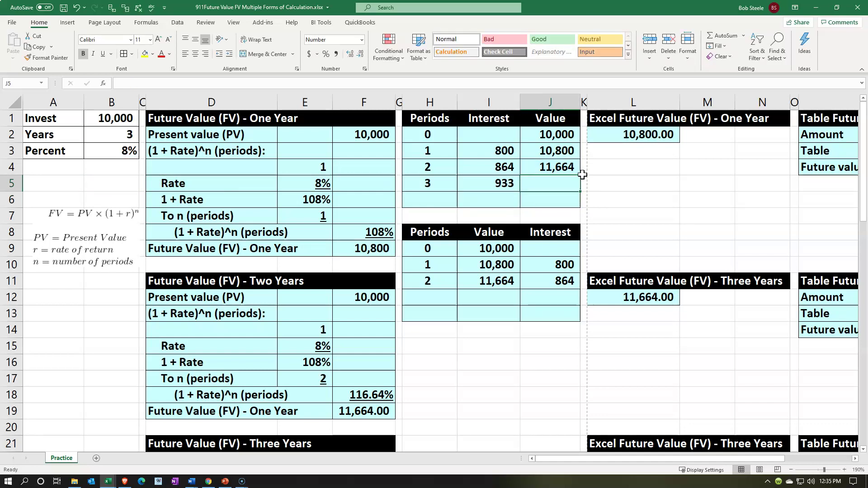
Show two decimal places for the interest and value cells I2:J6 of the first period table
left_click_drag(504, 137, 531, 196)
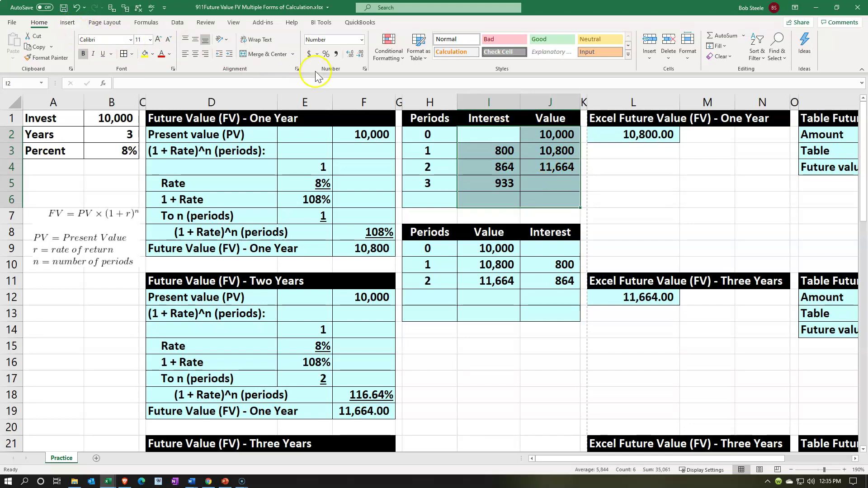
left_click(348, 54)
left_click(347, 54)
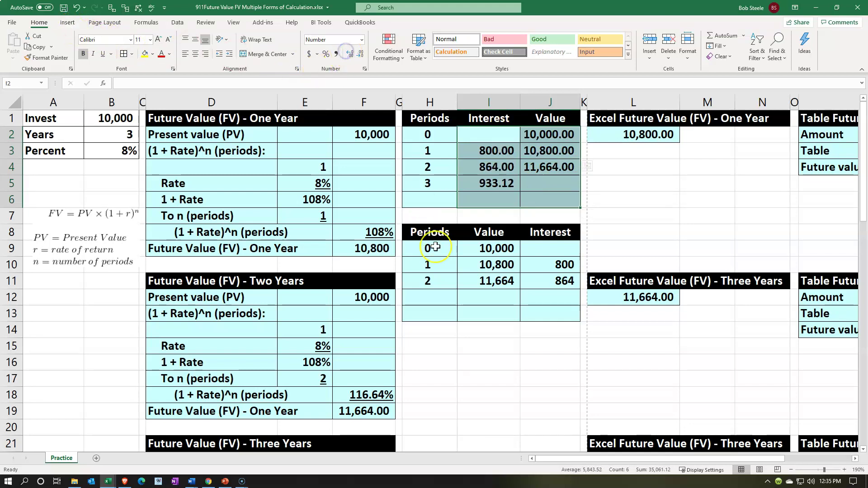
Show two decimal places for the value and interest cells I9:J13 of the second period table
scroll(435, 253, "down", 5)
scroll(434, 261, "up", 5)
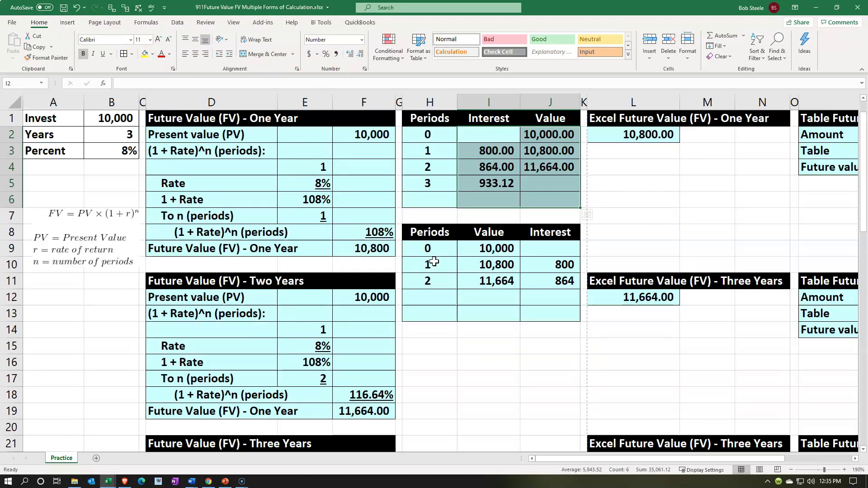
left_click_drag(513, 252, 537, 310)
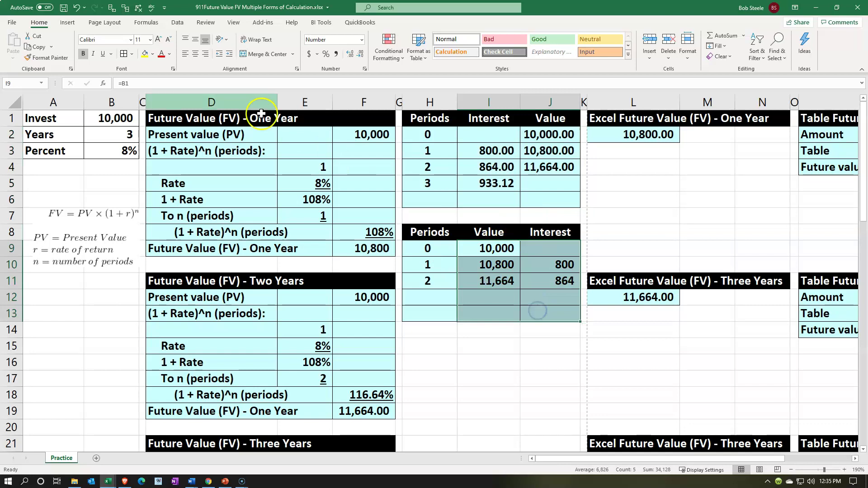
left_click(350, 54)
left_click(350, 54)
Calculate the period 3 value in J5 as the prior value plus the period's interest with =J4+I5
left_click(540, 183)
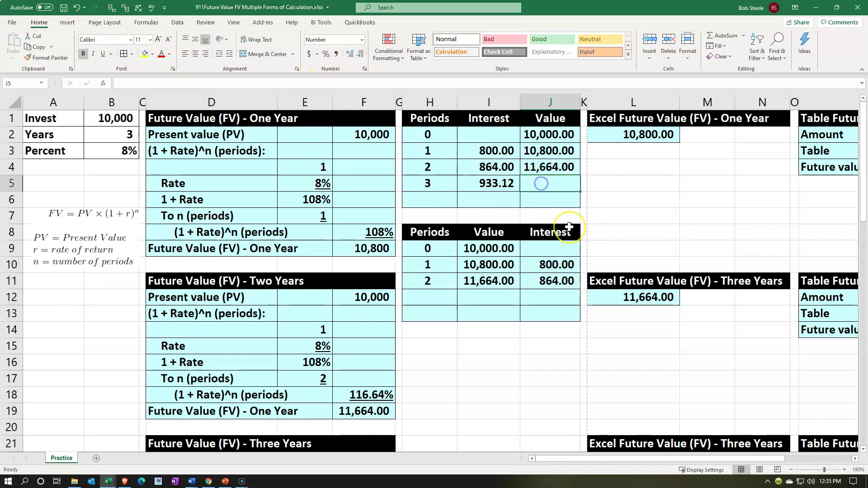
type("=")
key("Up")
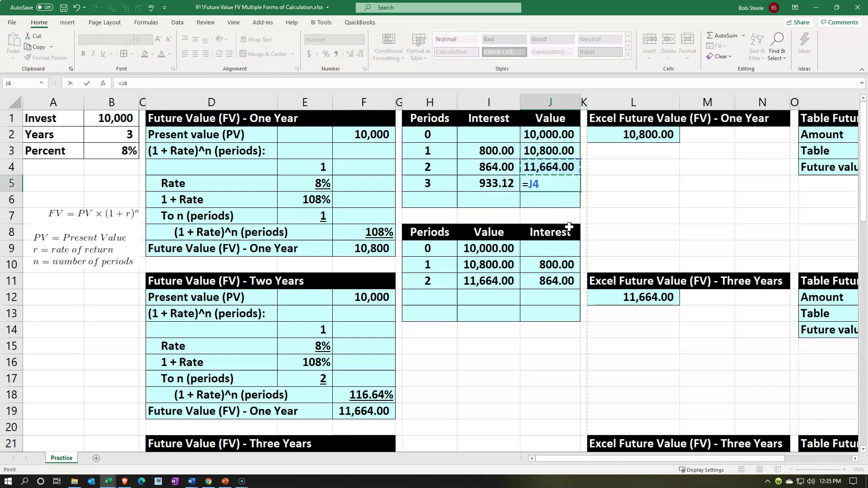
type("+")
key("Left")
key("Return")
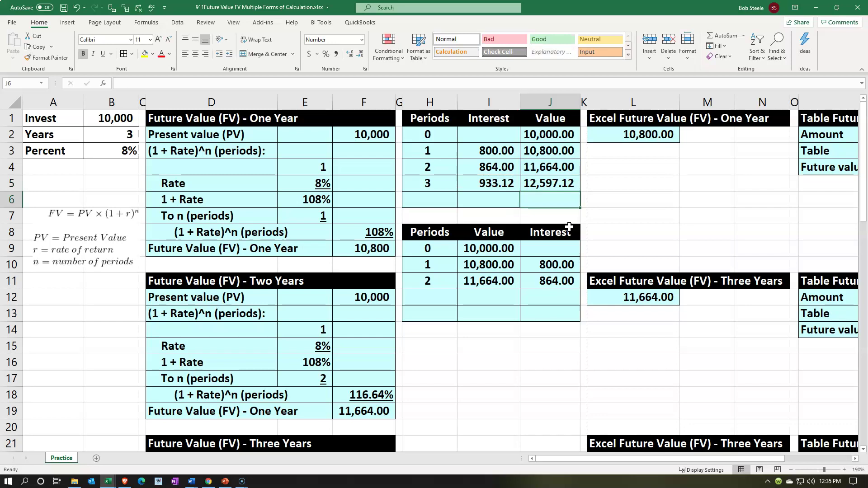
Calculate the period 3 value in I12 of the second period table with =I11*(1+B3)
scroll(568, 227, "down", 3)
scroll(567, 227, "up", 2)
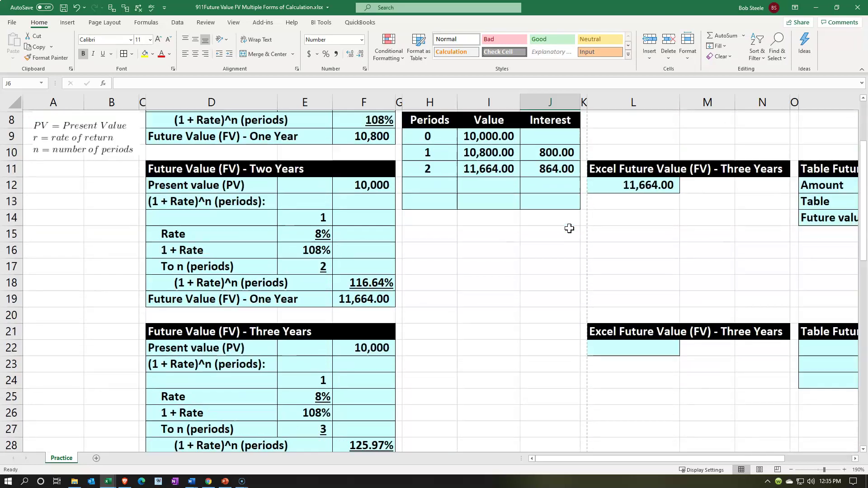
scroll(504, 246, "up", 1)
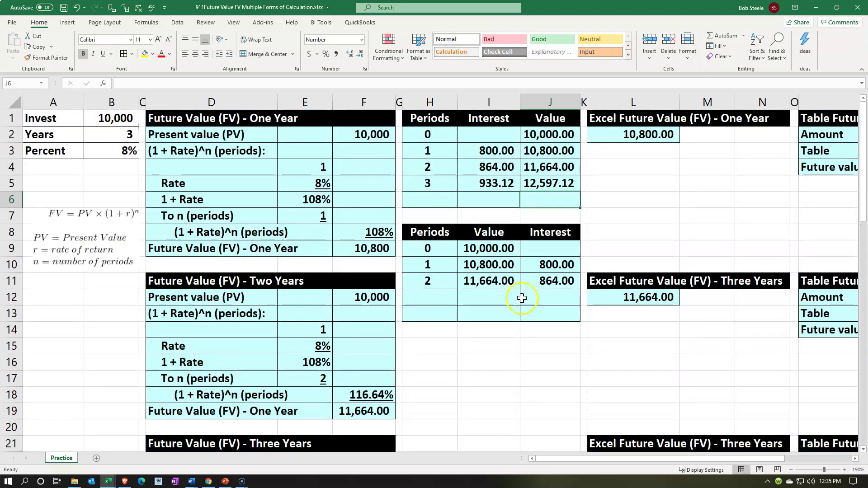
left_click(498, 297)
type("=")
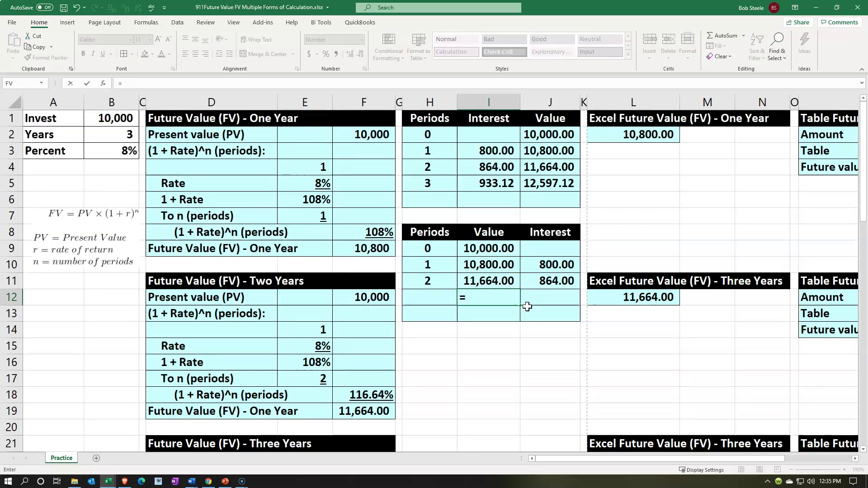
key("Up")
type("*")
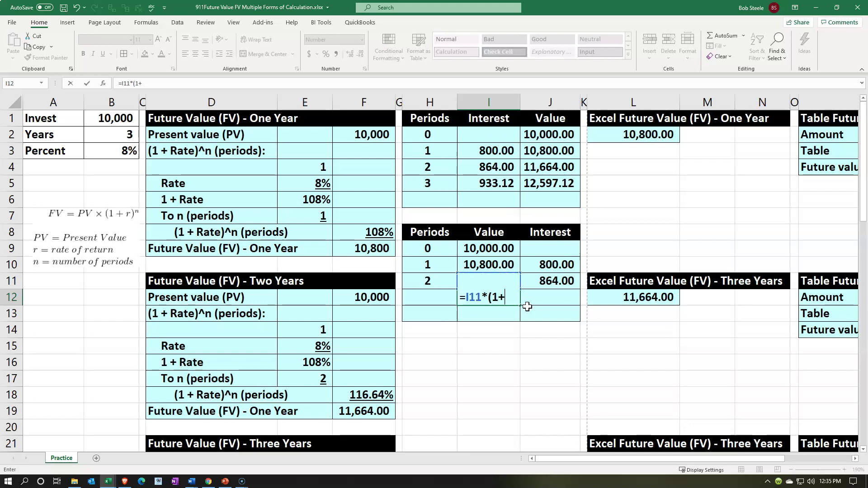
left_click(130, 152)
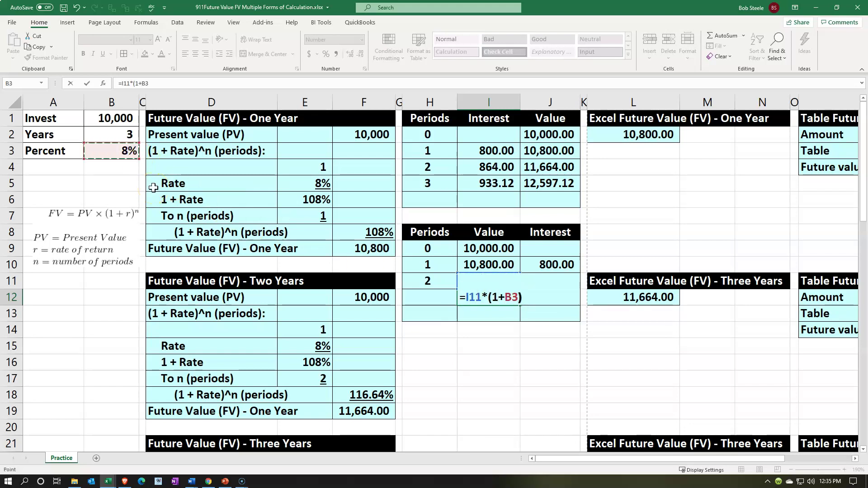
type(")")
key("Return")
Calculate the period 3 interest in J12 as the difference between the last two values with =I12-I11
key("Up")
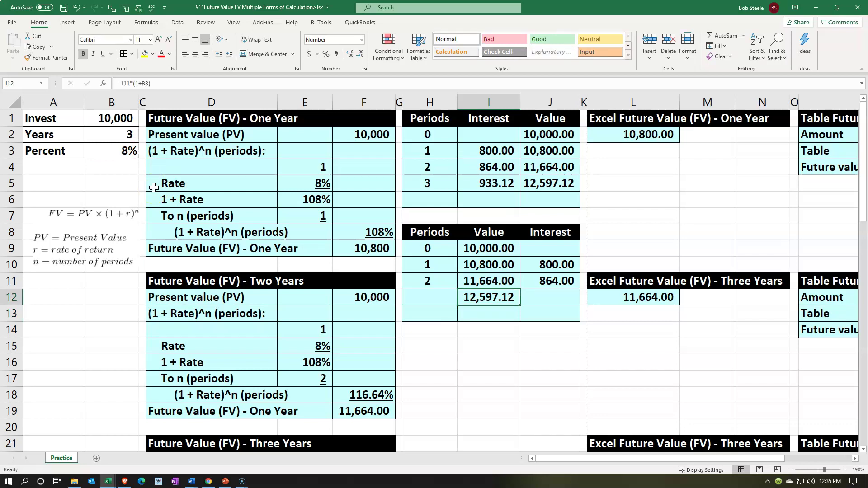
key("Right")
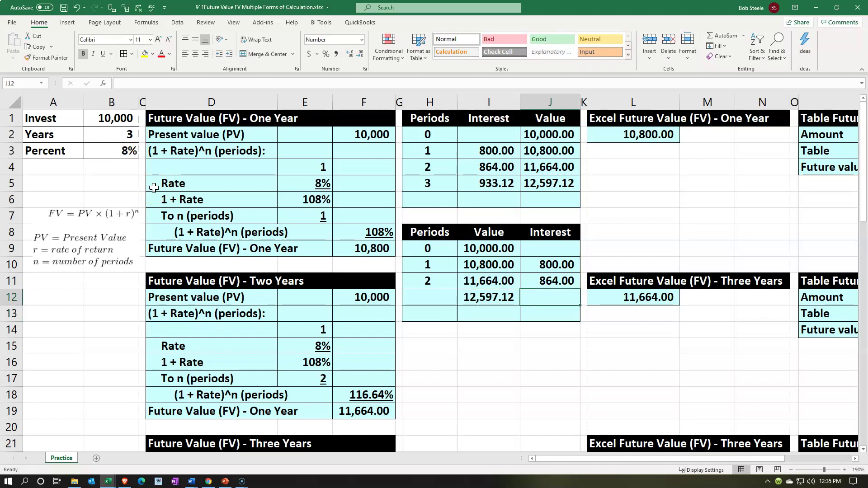
type("=")
key("Left")
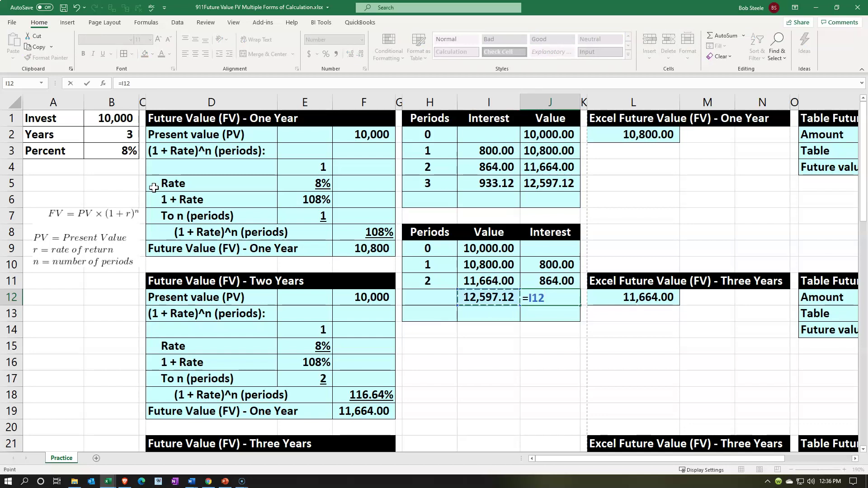
type("-")
key("Up")
key("Left")
key("Return")
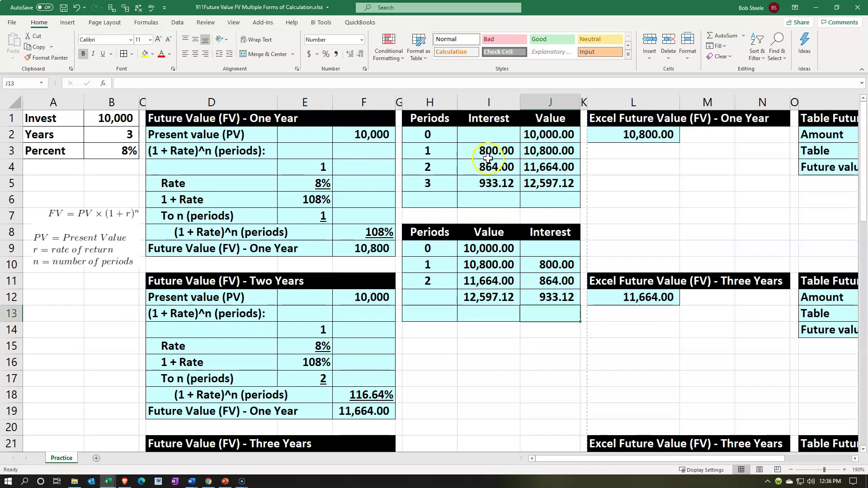
Clear the interest and value formulas for periods 2 and 3 in both period tables, I4:J5 and I11:J12
left_click_drag(492, 166, 531, 177)
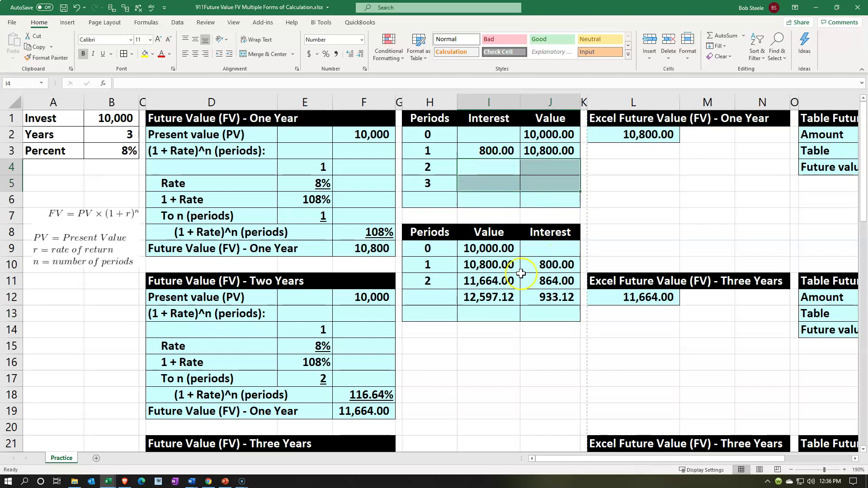
key("Delete")
left_click_drag(513, 283, 538, 312)
key("Delete")
Add period 3 to the second period table in H12
left_click(428, 300)
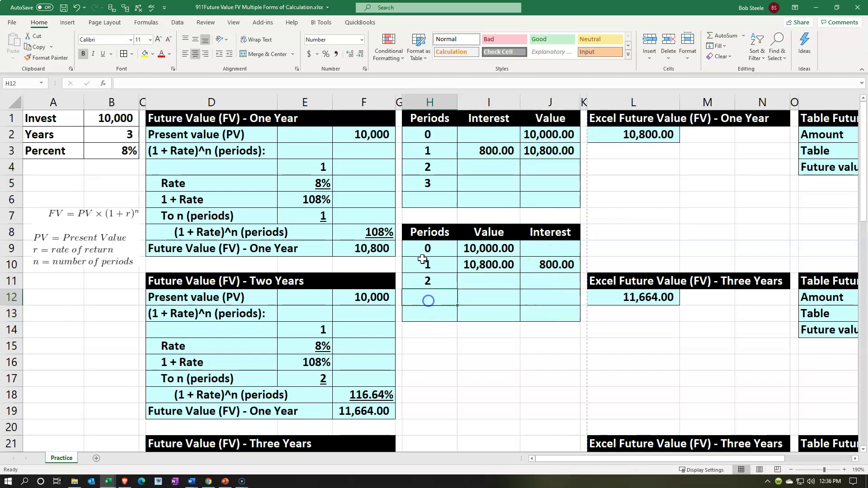
type("3")
key("Return")
Review the period 1 formulas in I3 and J3, and try filling them down to row 4
double_click(491, 150)
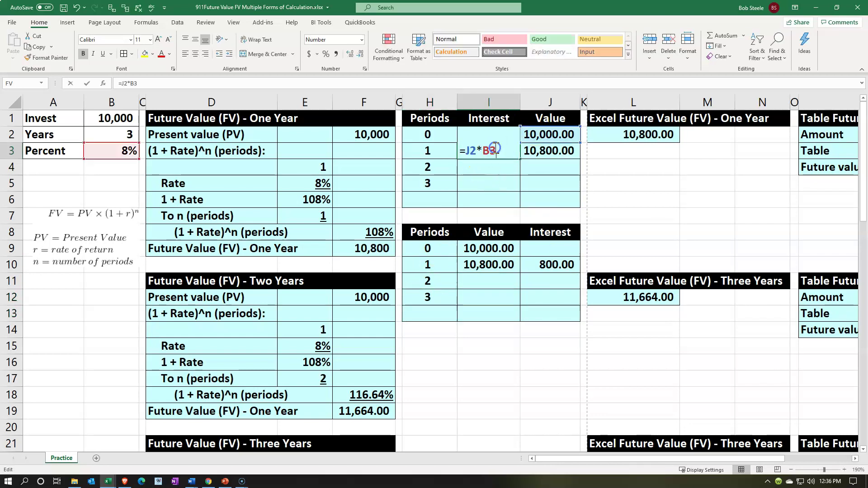
key("Escape")
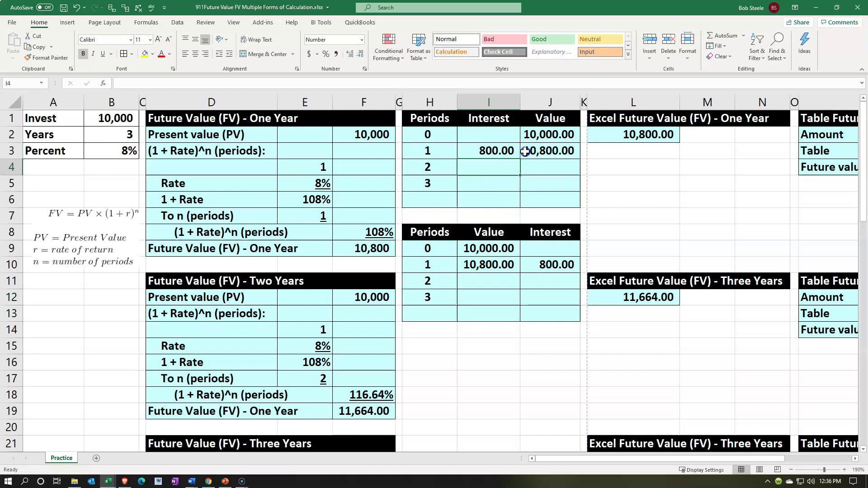
double_click(525, 150)
key("Escape")
left_click_drag(499, 150, 526, 151)
left_click_drag(581, 158, 579, 169)
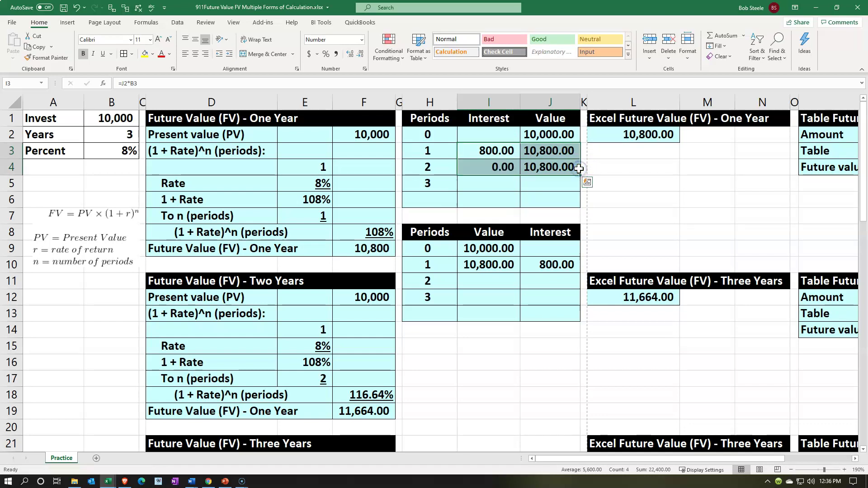
Inspect the copied formulas in I4 and J4, and clear both cells
double_click(497, 165)
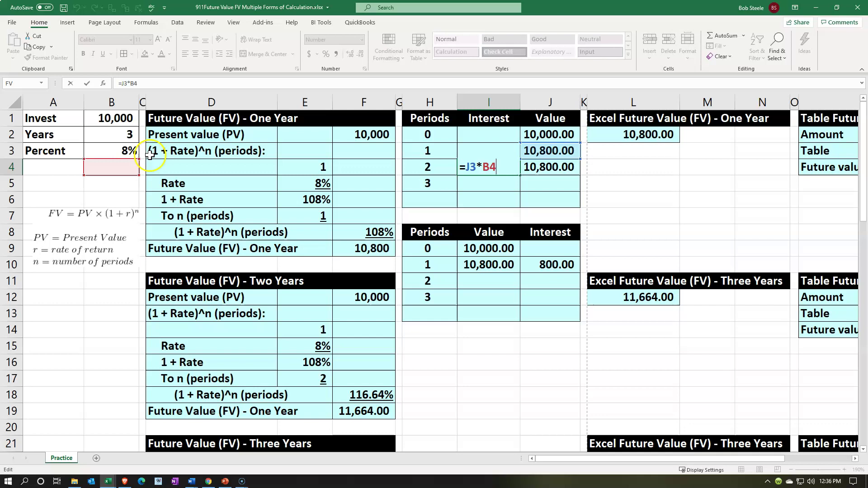
key("Escape")
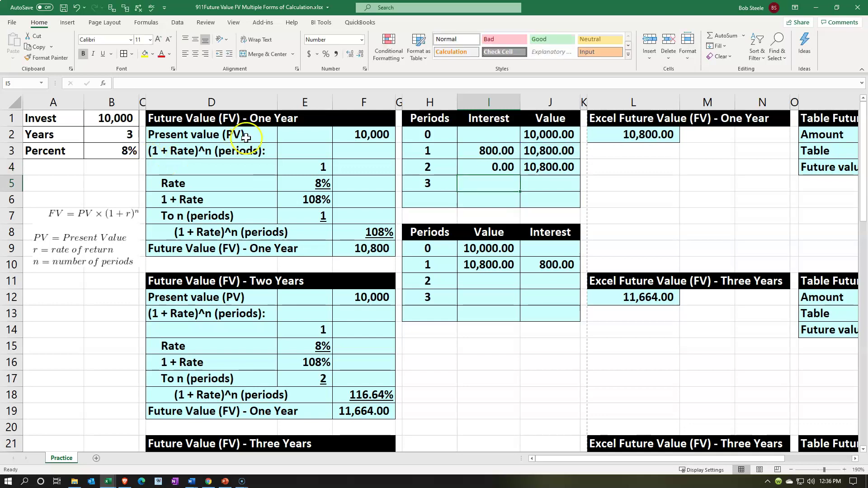
double_click(567, 165)
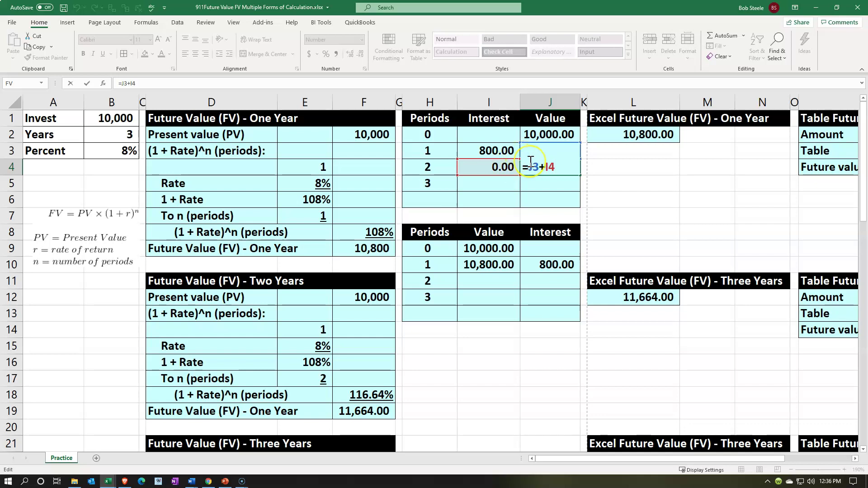
key("Return")
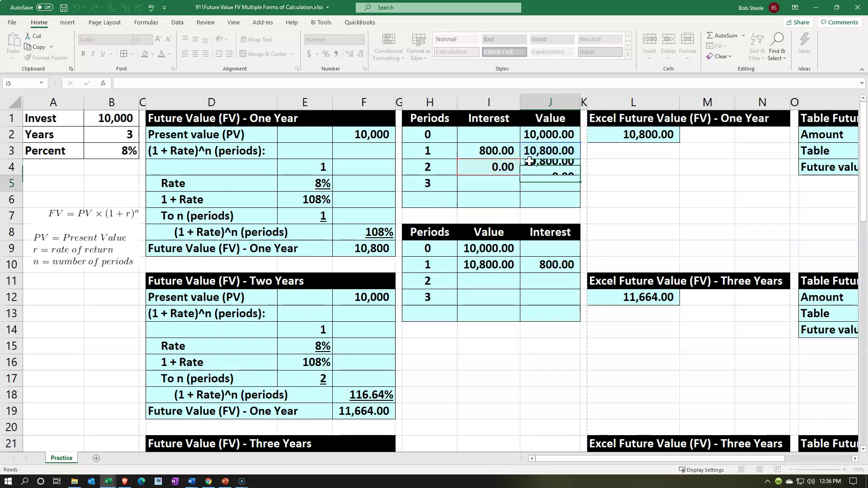
left_click_drag(497, 167, 524, 167)
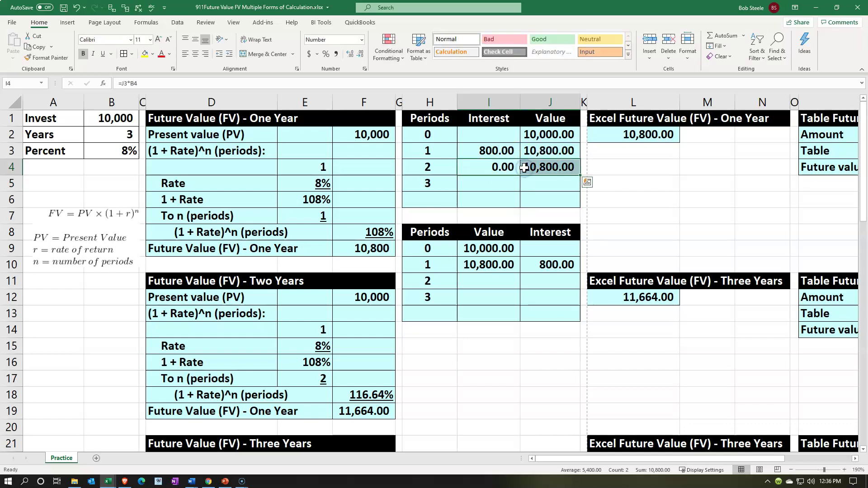
key("Delete")
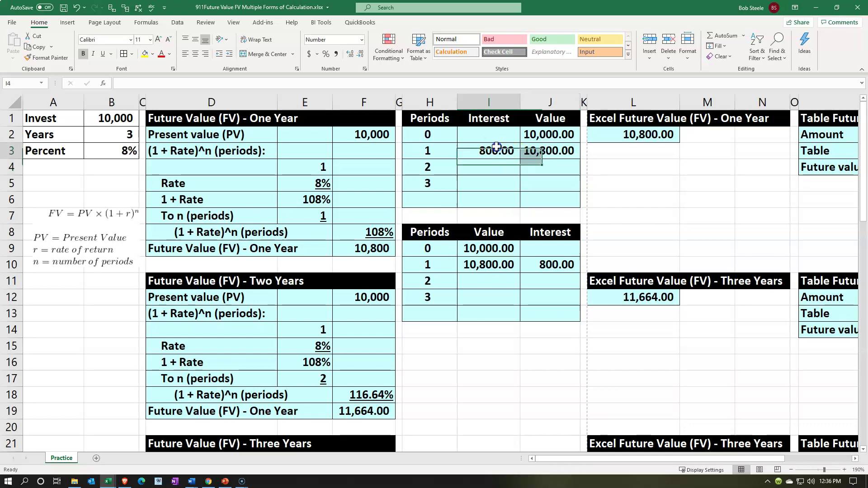
Make the rate reference in the period 1 interest formula in I3 absolute, giving =J2*$B$3
double_click(494, 151)
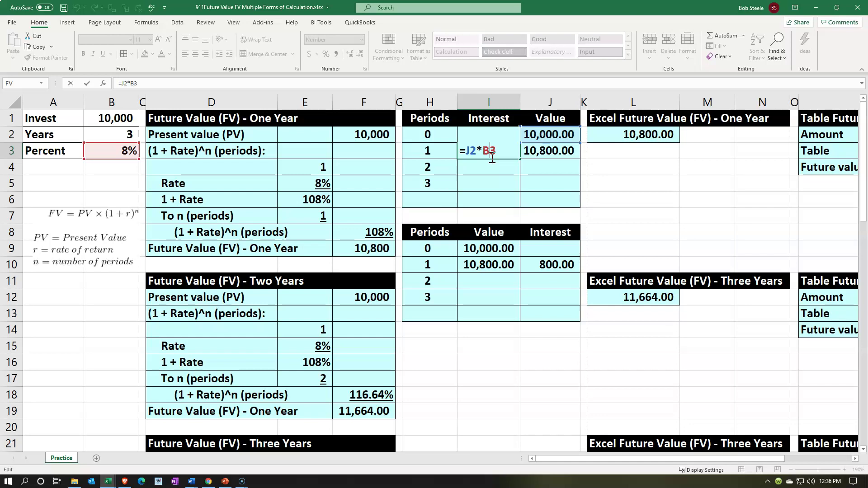
key("F4")
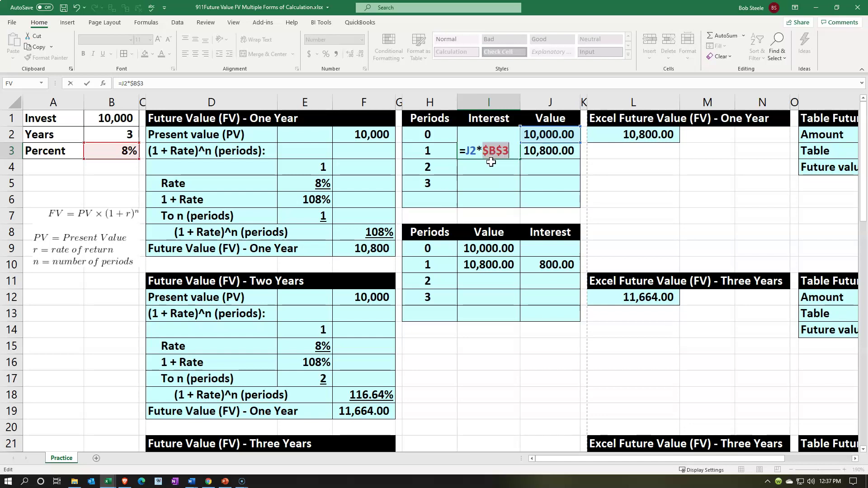
key("Return")
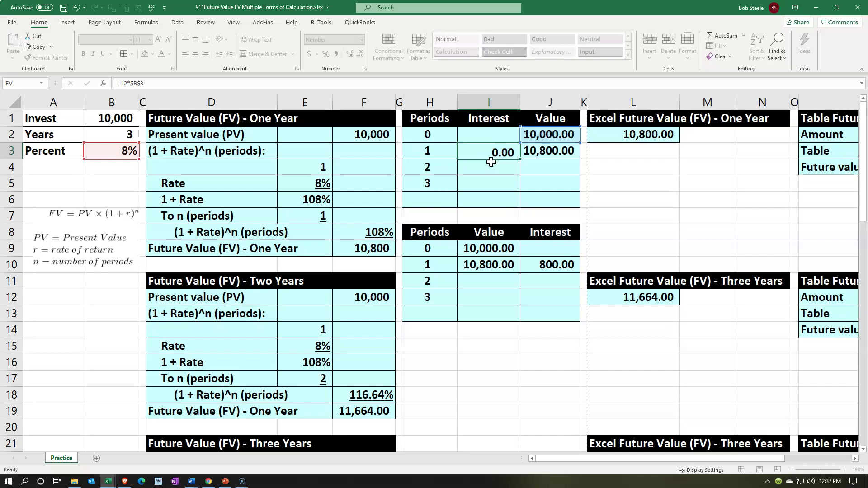
Fill the period 1 interest and value formulas I3:J3 down to row 5, and check the copies in I5 and J5
left_click_drag(499, 151, 580, 188)
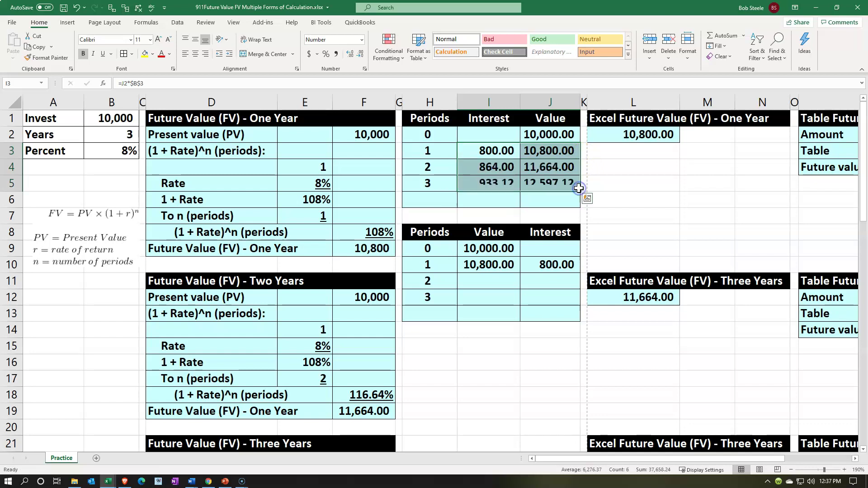
double_click(510, 181)
key("Return")
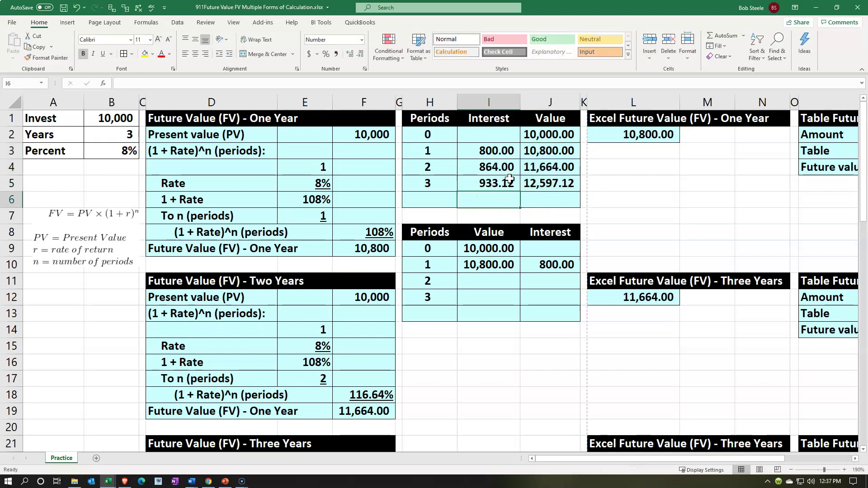
double_click(538, 182)
key("Return")
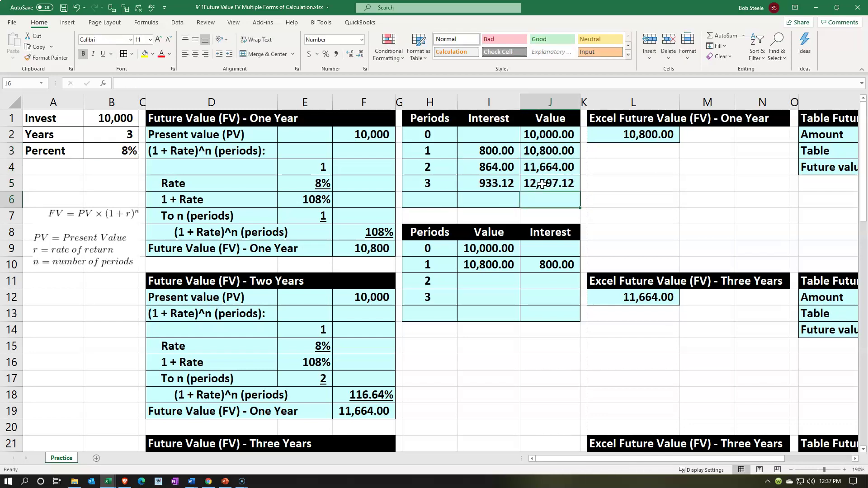
Total the interest for periods 1 to 3 in I6 by summing I3:I5
left_click(502, 204)
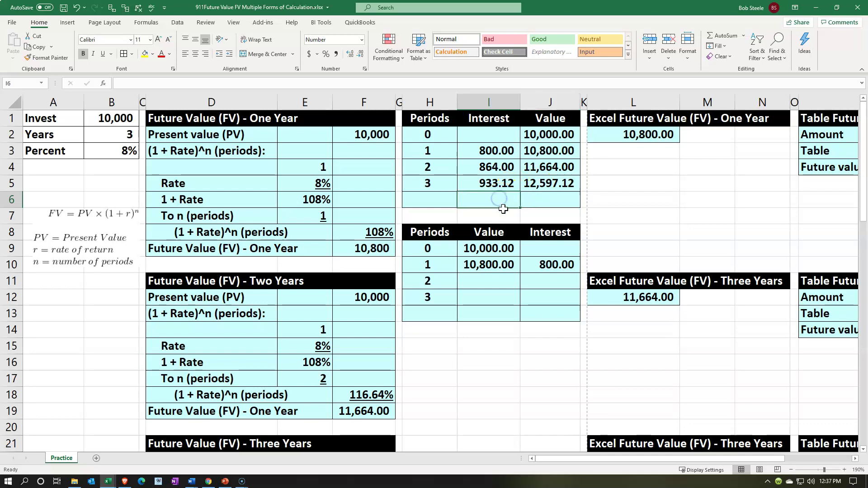
type("=sum(")
key("Up")
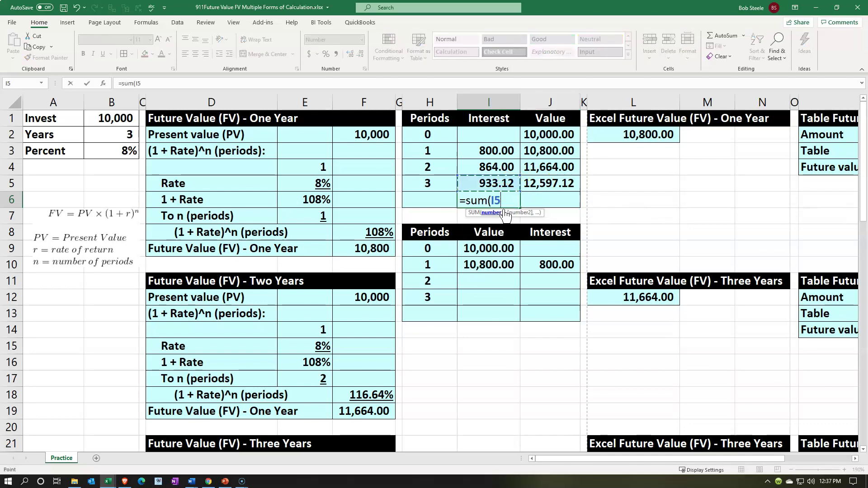
key("shift+Up")
key("shift+Up")
key("Return")
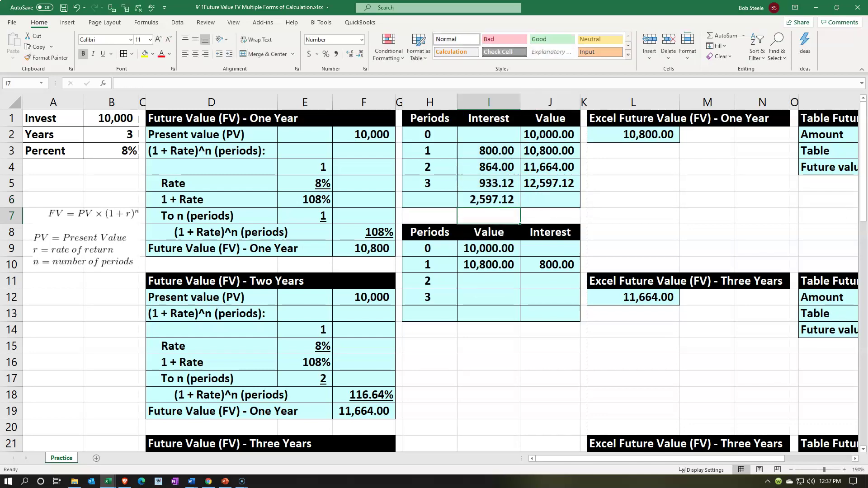
Underline the period 3 interest amount in I5, directly above the interest total
left_click(472, 183)
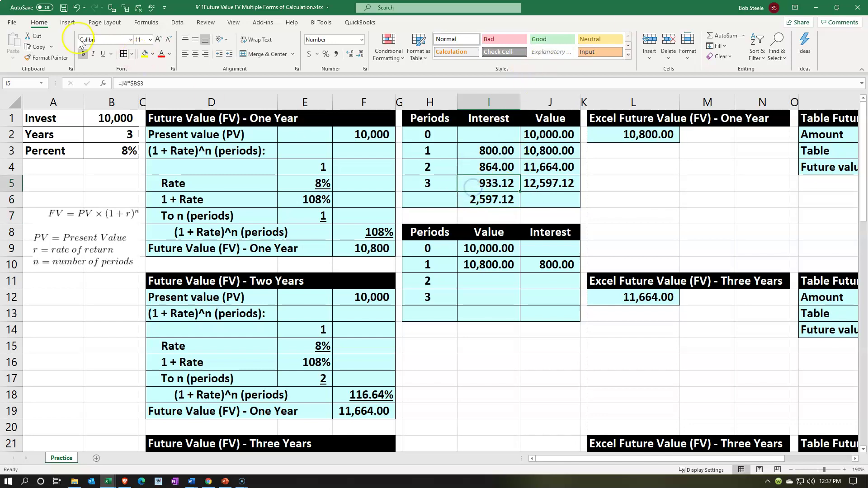
left_click(103, 54)
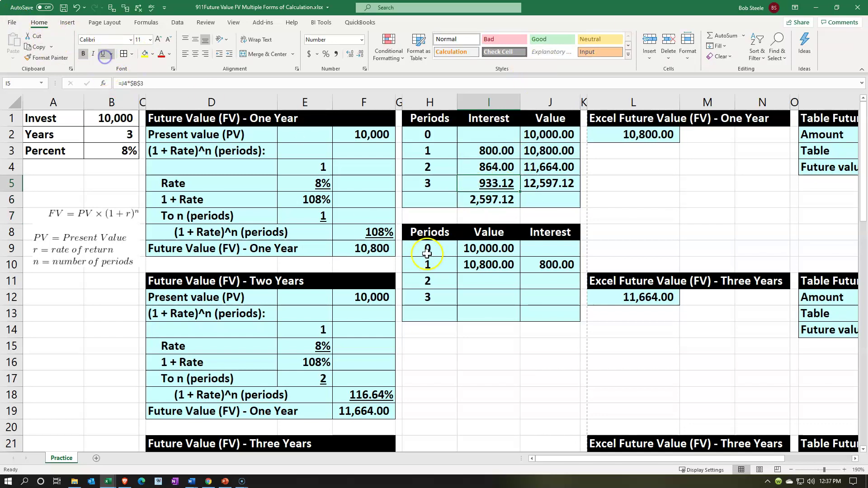
Try copying the period 1 value and interest formulas in I10:J10 down to row 11, and clear the copies
left_click_drag(500, 264, 577, 286)
left_click(527, 296)
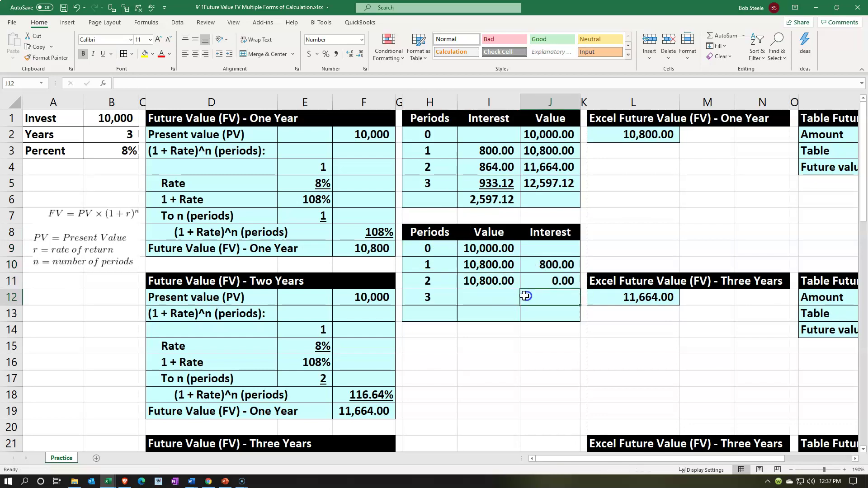
double_click(487, 281)
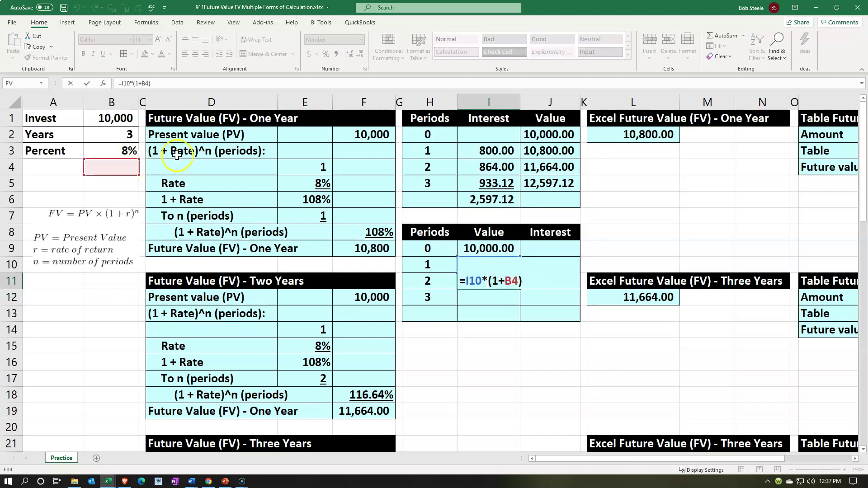
key("Return")
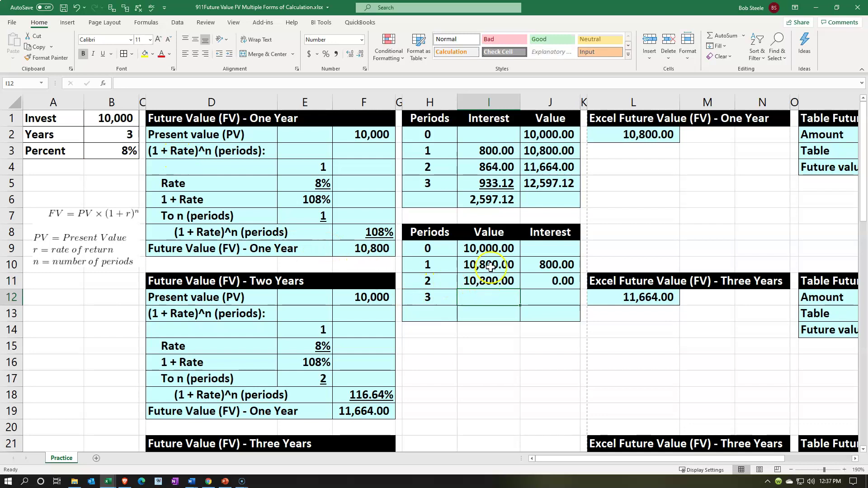
left_click_drag(489, 281, 532, 280)
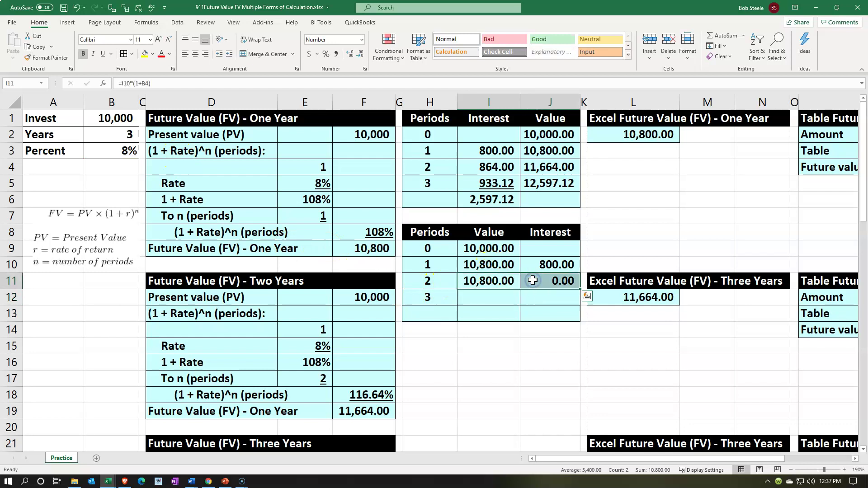
key("Delete")
Make the rate reference in the period 1 value formula in I10 absolute, giving =I9*(1+$B$3)
double_click(488, 265)
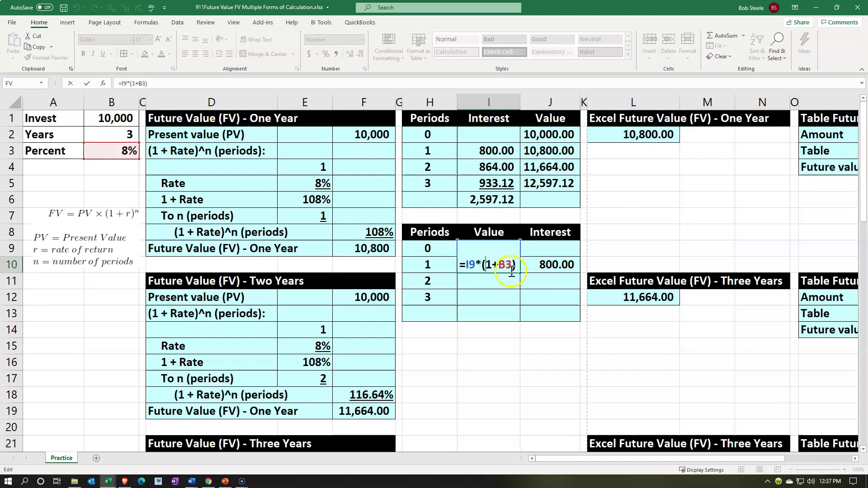
key("F4")
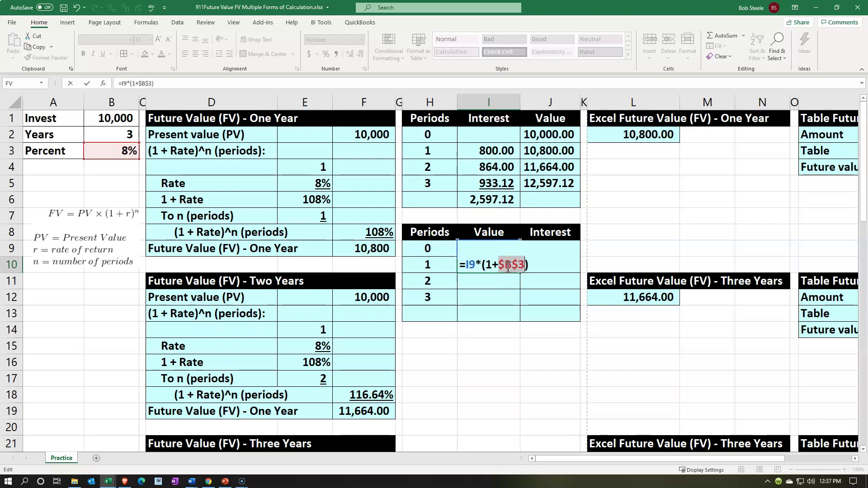
key("Return")
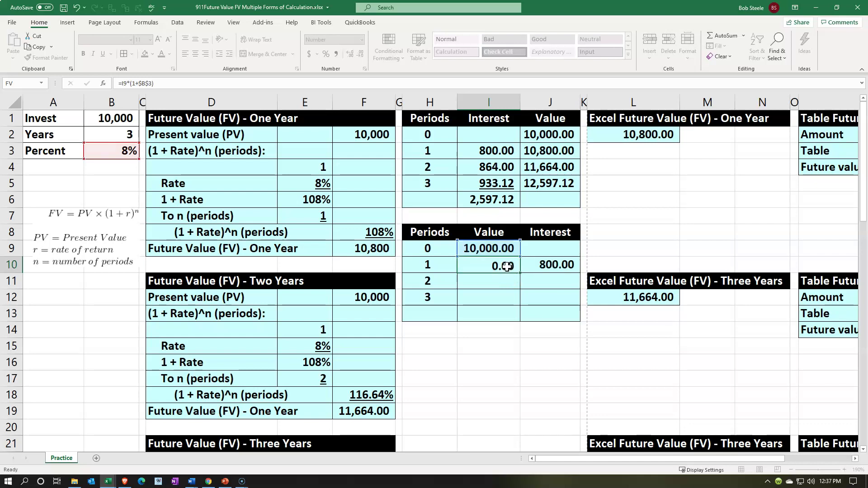
Fill the period 1 value and interest formulas I10:J10 down to row 12, and check the copied formula in I12
left_click_drag(508, 269, 577, 299)
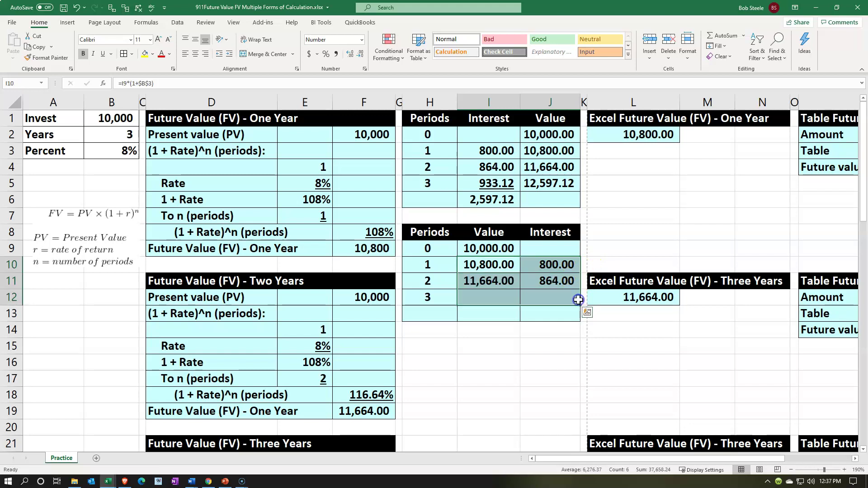
double_click(486, 300)
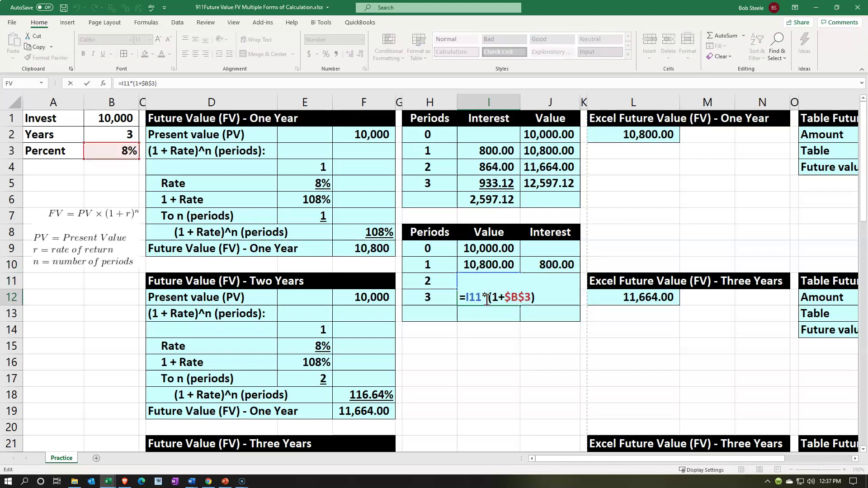
key("Return")
Label the row below period 3 in the second period table "Total" in H13
left_click(429, 313)
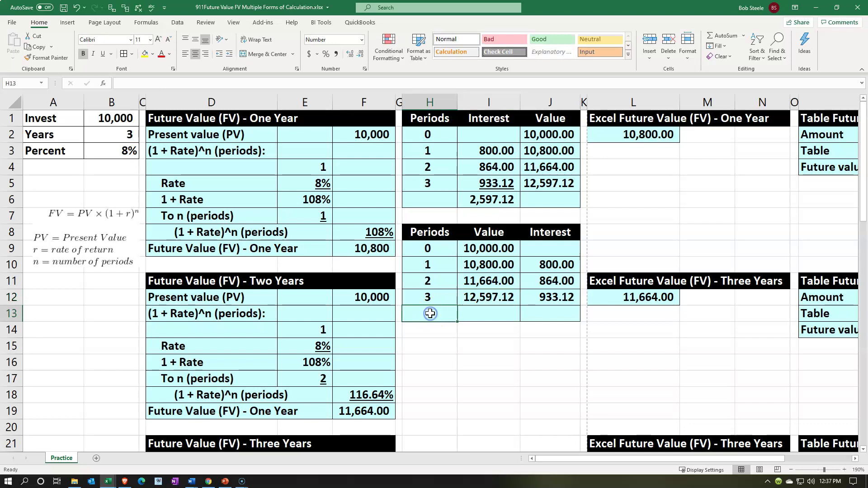
type("Total")
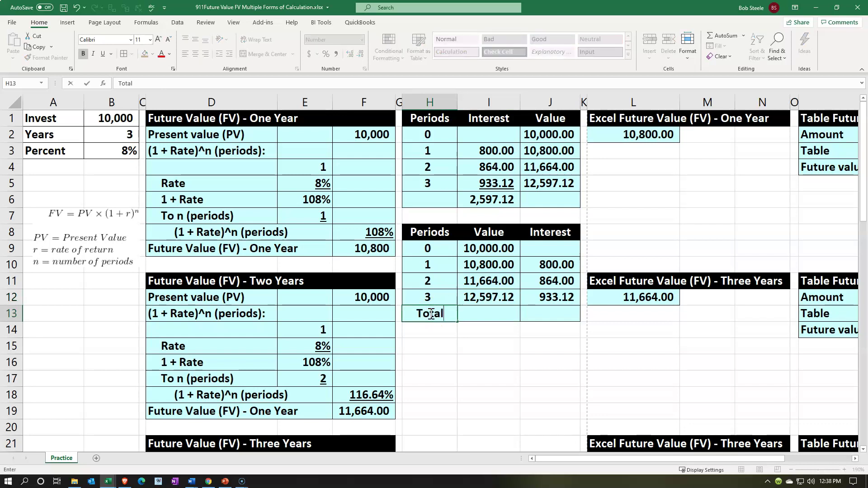
key("Tab")
key("Tab")
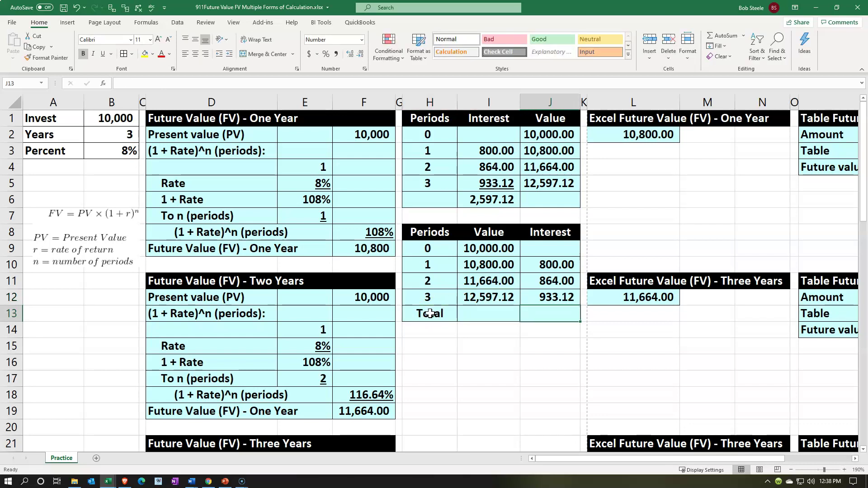
Sum the interest for periods 1 to 3 in J13, and underline the period 3 interest in J12
type("=sum(")
key("Up")
key("shift+Up")
key("shift+Up")
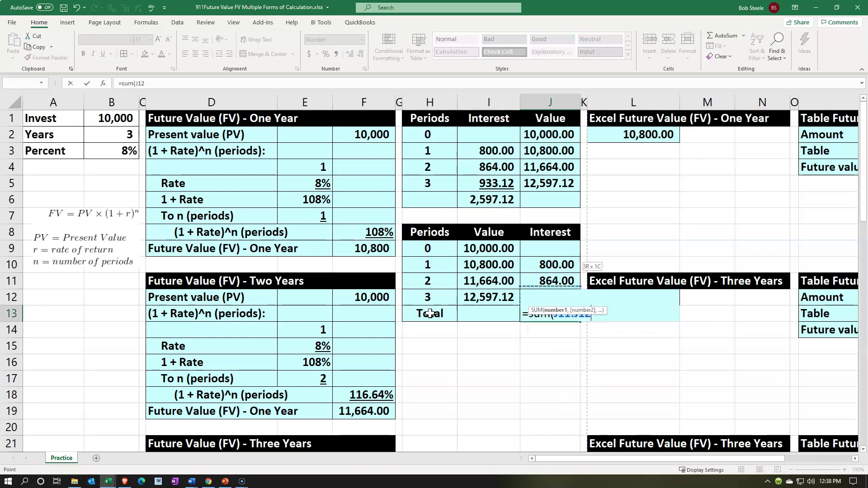
key("shift+Up")
key("shift+Up")
key("Return")
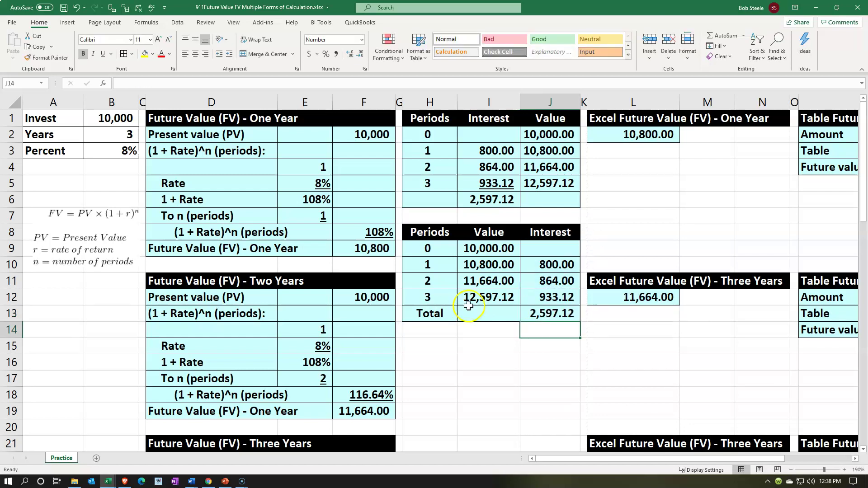
left_click(534, 296)
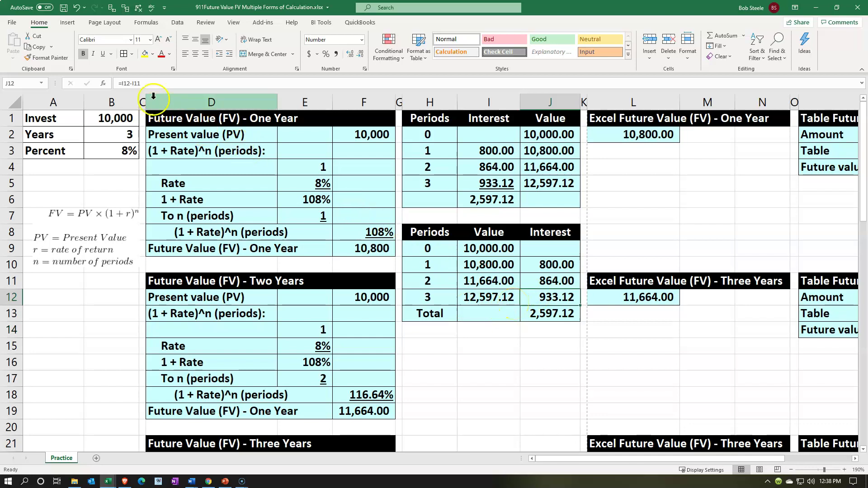
left_click(104, 54)
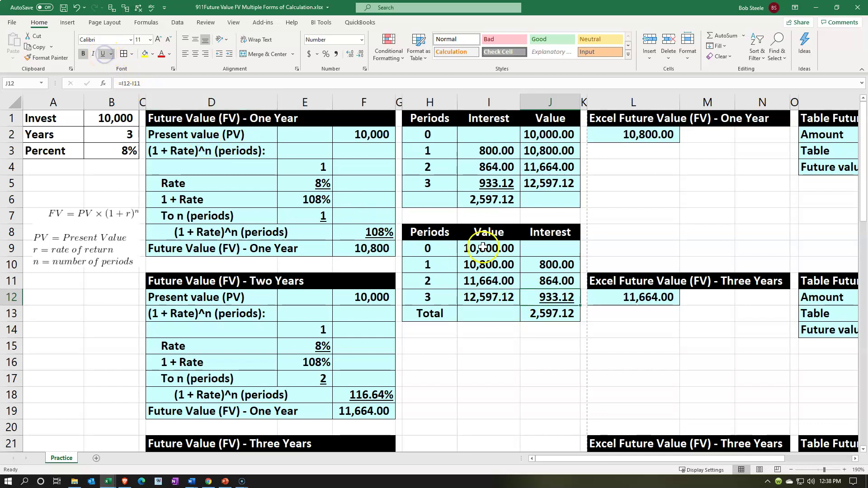
Start an FV formula in L22 under the lower Excel Future Value heading, with B3 as the rate
left_click(652, 234)
scroll(651, 234, "down", 4)
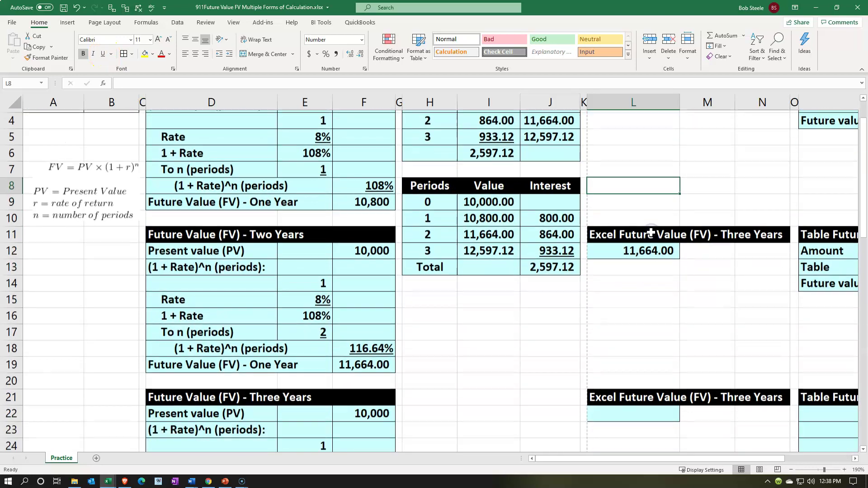
scroll(651, 233, "down", 1)
left_click(629, 266)
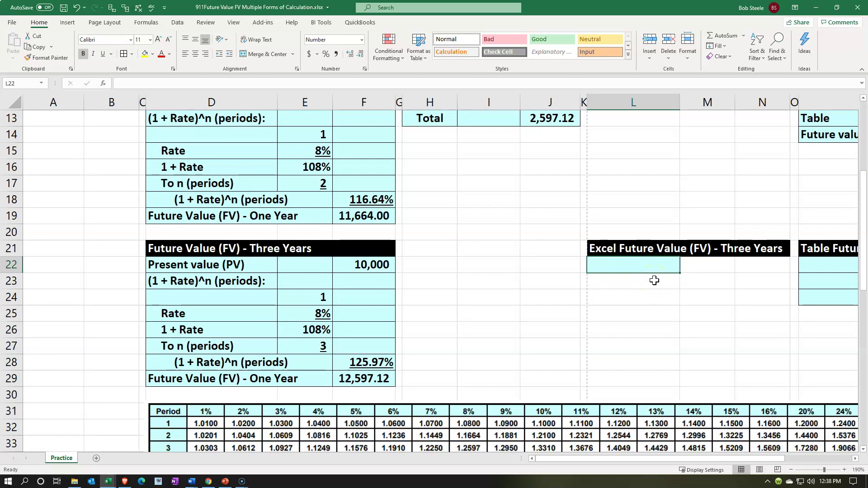
type("=")
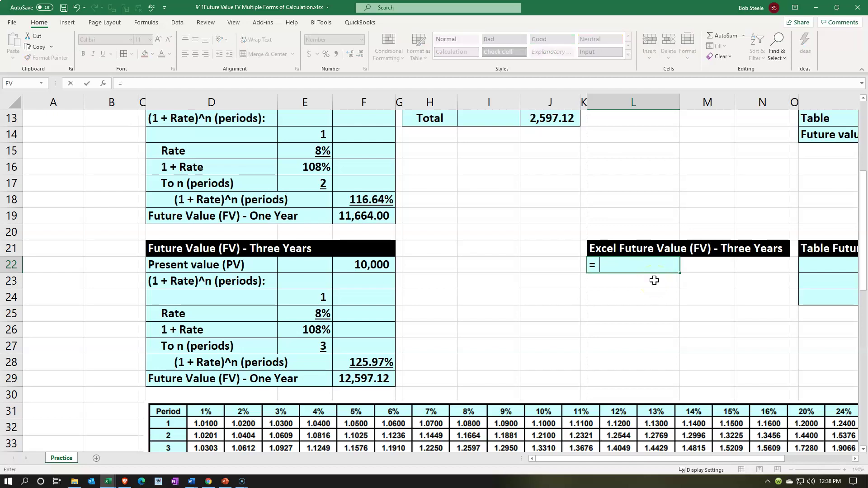
type("fv")
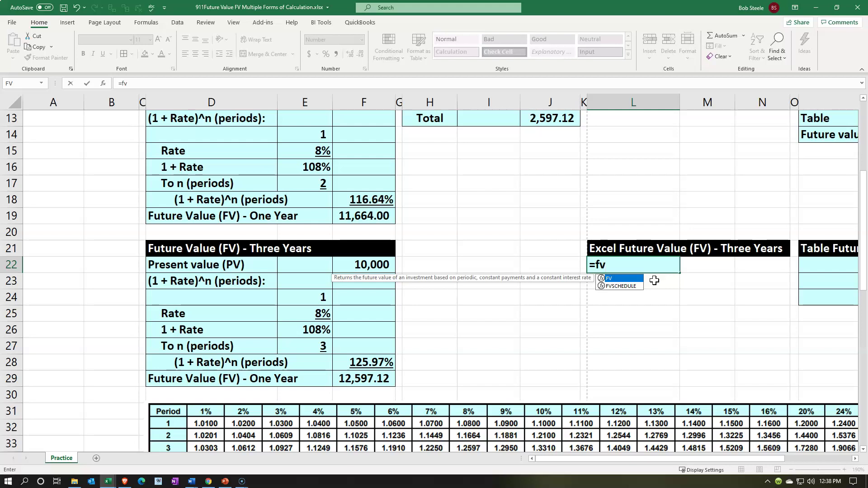
type("(")
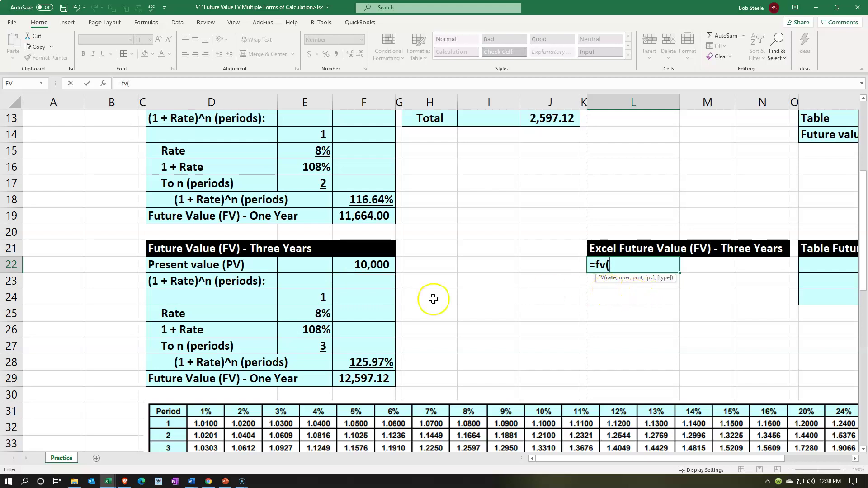
scroll(226, 300, "up", 4)
left_click(120, 149)
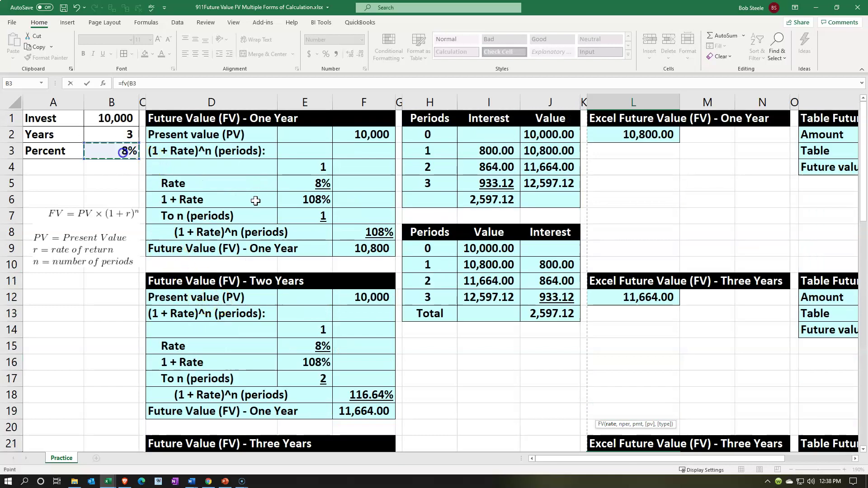
scroll(426, 262, "down", 4)
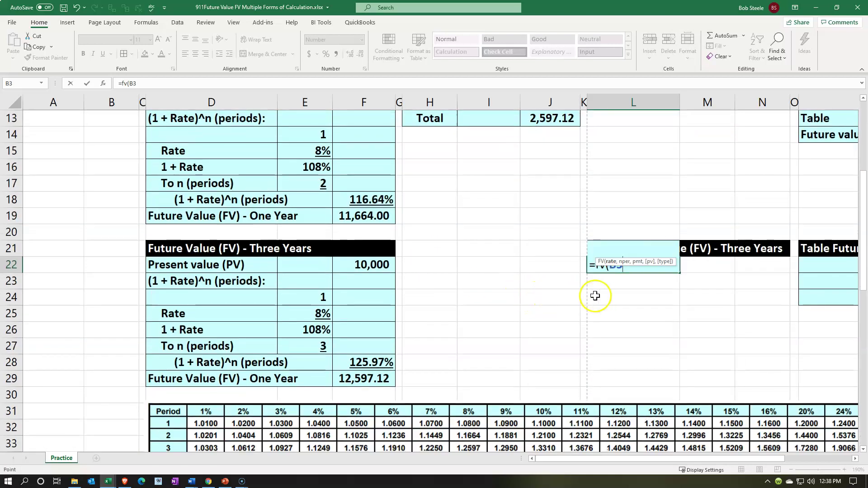
scroll(594, 293, "down", 1)
scroll(618, 260, "up", 1)
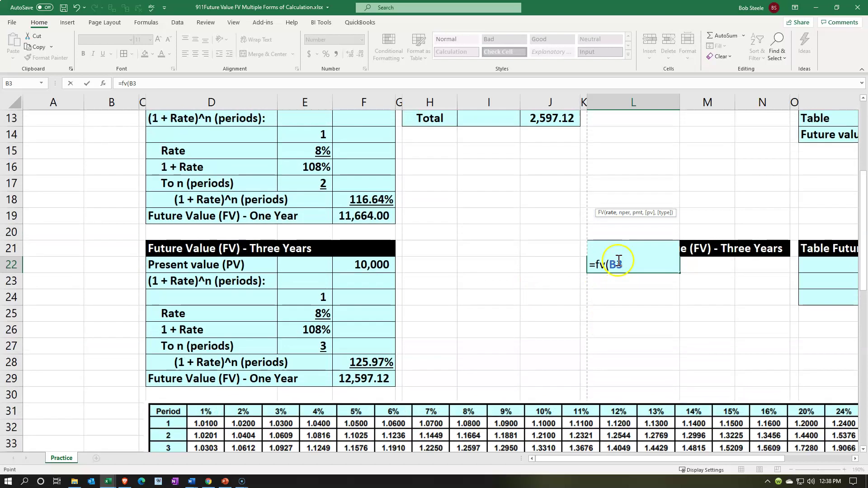
scroll(619, 262, "up", 1)
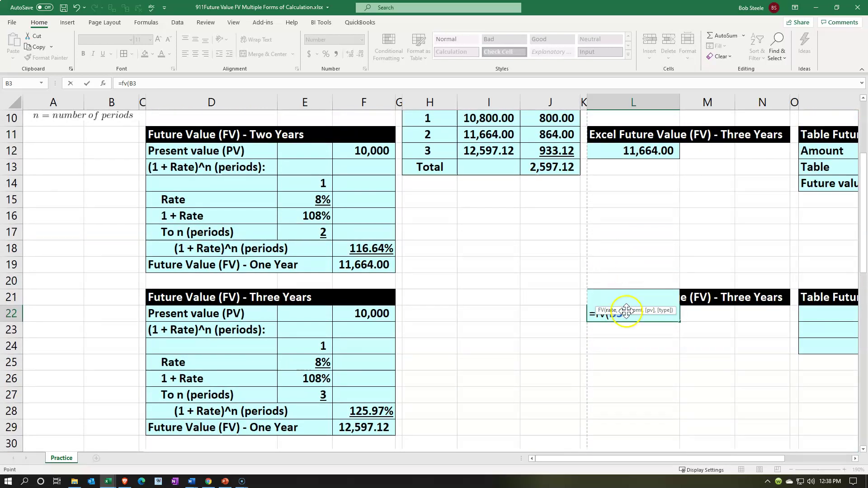
left_click(626, 333)
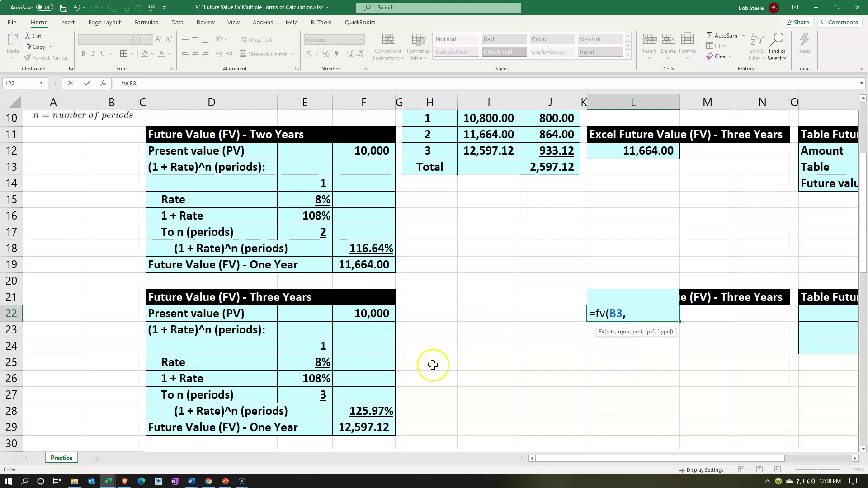
Complete the FV formula in L22 with B2 as the number of periods, an empty payment and B1 as the present value
scroll(157, 360, "up", 3)
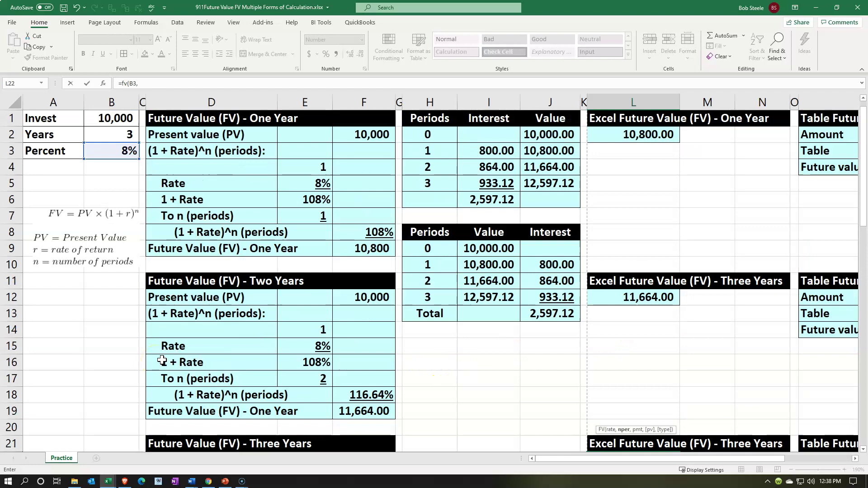
left_click(123, 136)
scroll(451, 264, "down", 1)
scroll(451, 264, "down", 2)
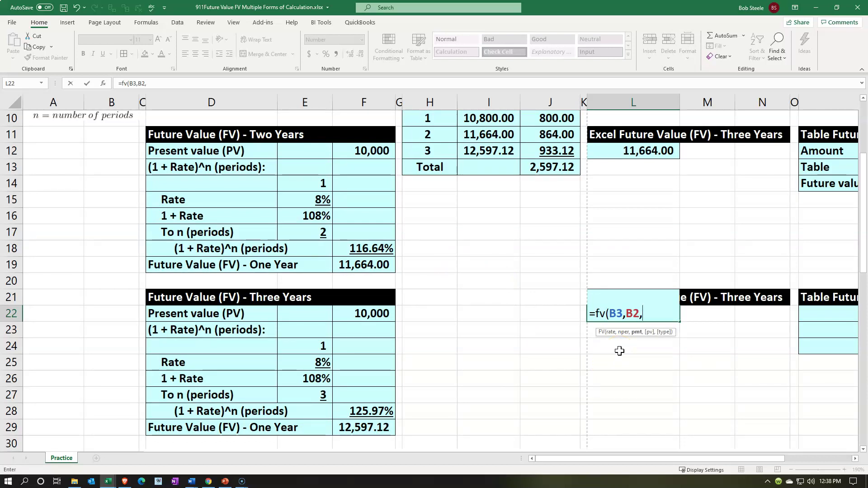
type(",")
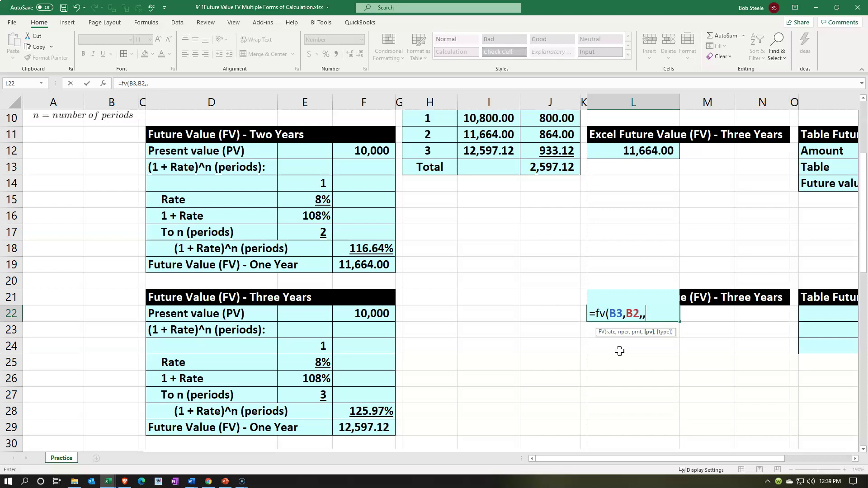
scroll(308, 320, "up", 3)
left_click(109, 120)
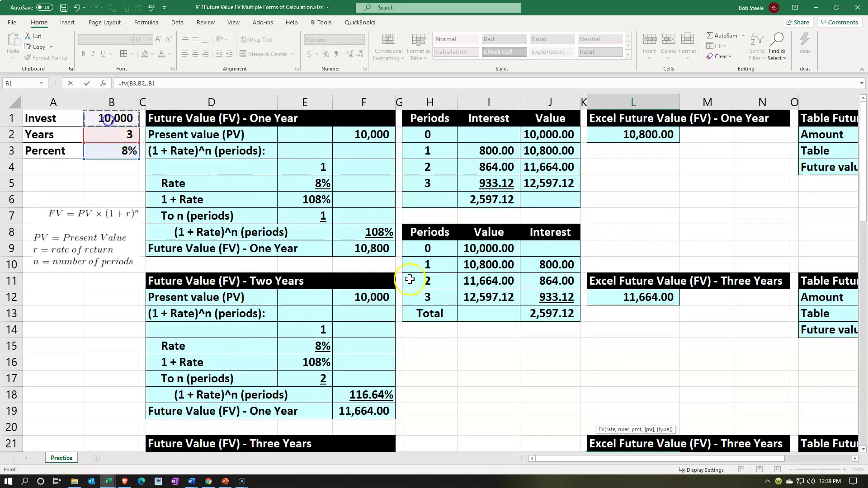
scroll(430, 298, "down", 3)
key("Return")
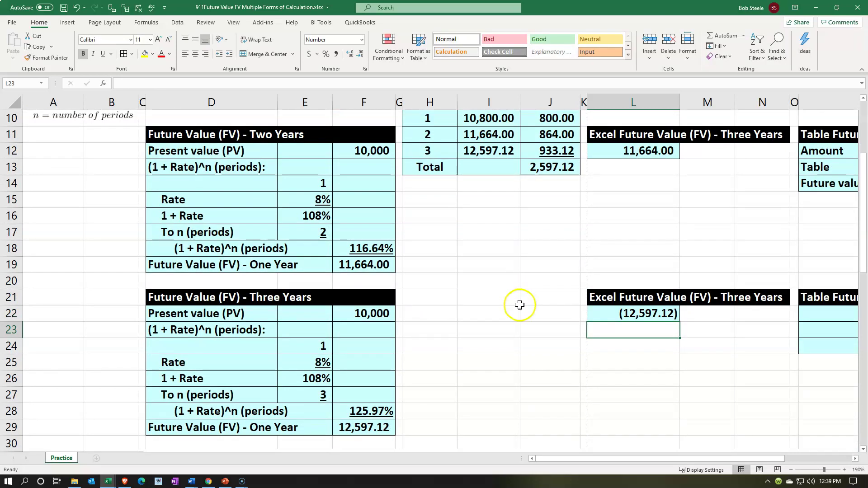
Put a minus sign before the FV function in L22 so the formula reads =-FV(B3,B2,,B1)
double_click(601, 312)
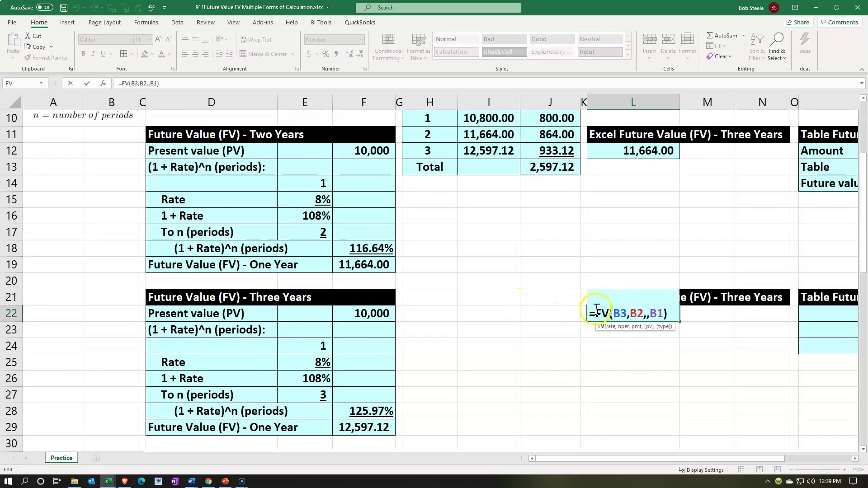
left_click(596, 310)
type("-")
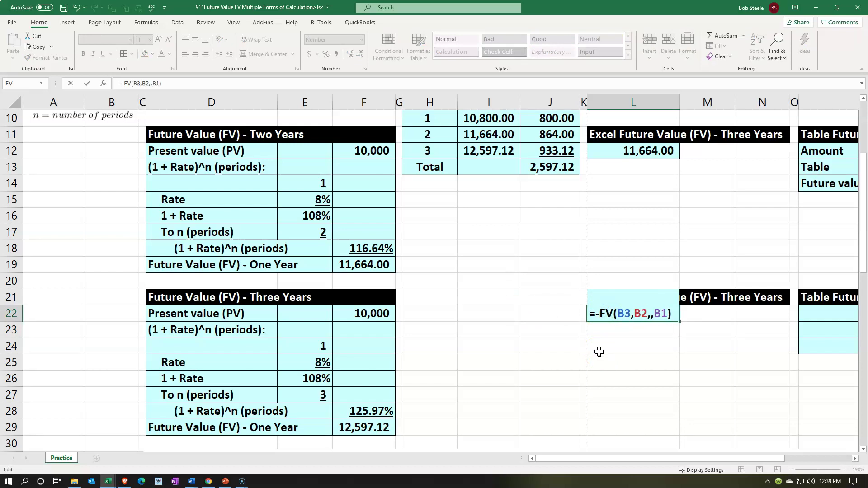
key("Return")
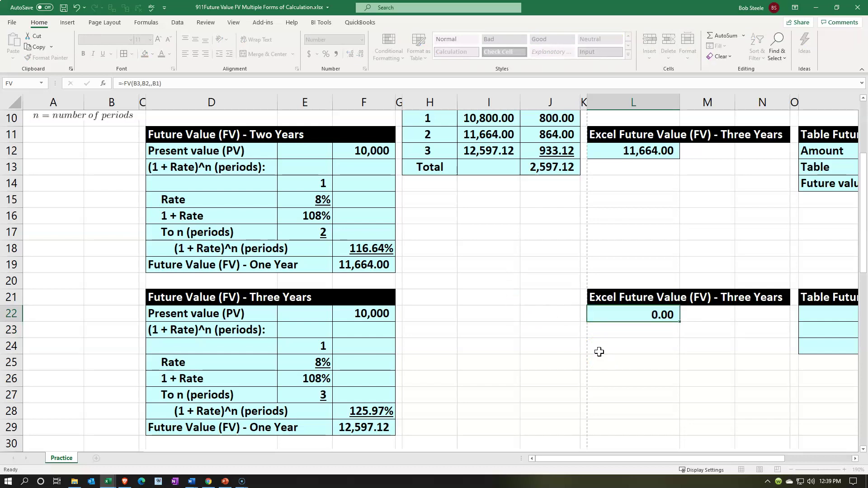
Label the first row of the Table Future Value - Three Years block "Amount" in P22
key("Right")
key("Right")
key("Right")
key("Right")
key("Right")
key("Right")
key("Right")
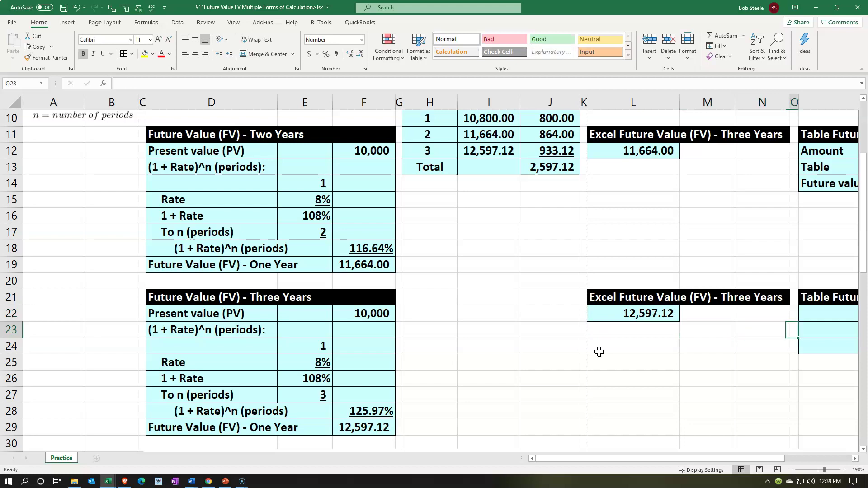
key("Left")
key("Left")
key("Left")
key("Up")
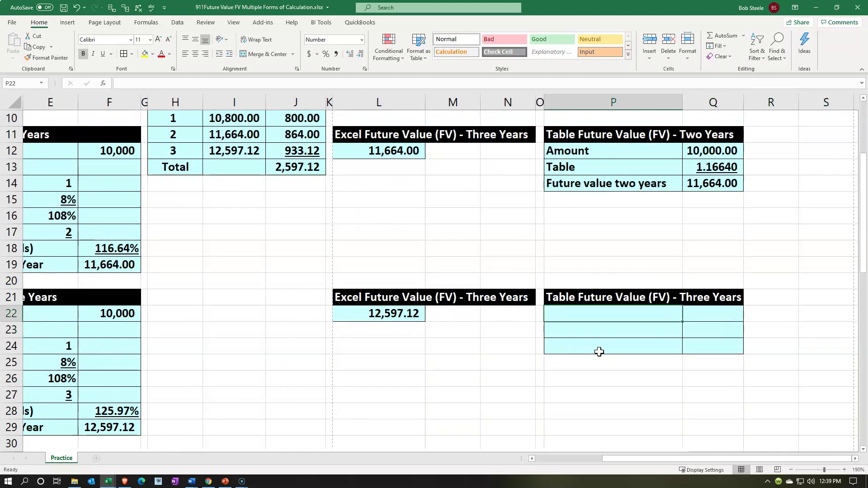
type("Amount")
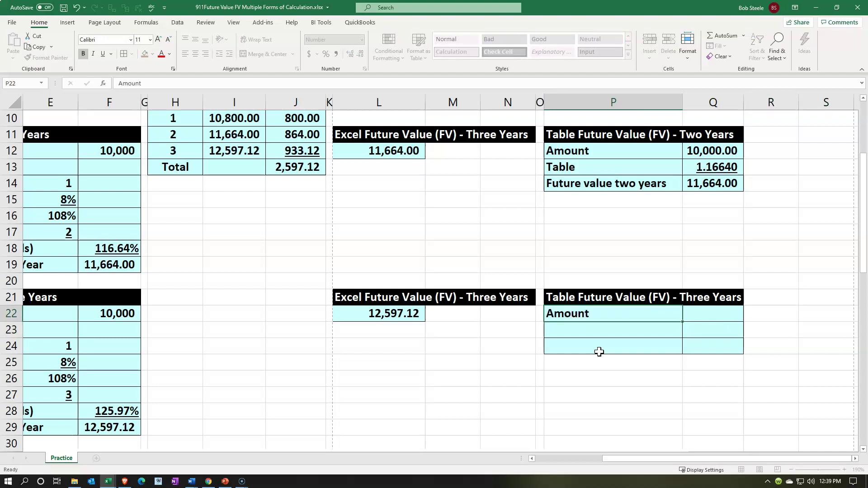
Link the three-year amount in Q22 to the two-year table's amount in Q12
key("Tab")
type("=")
key("Up")
key("Up")
key("Up")
key("Up")
key("Up")
key("Up")
key("Up")
key("Up")
key("Up")
key("Up")
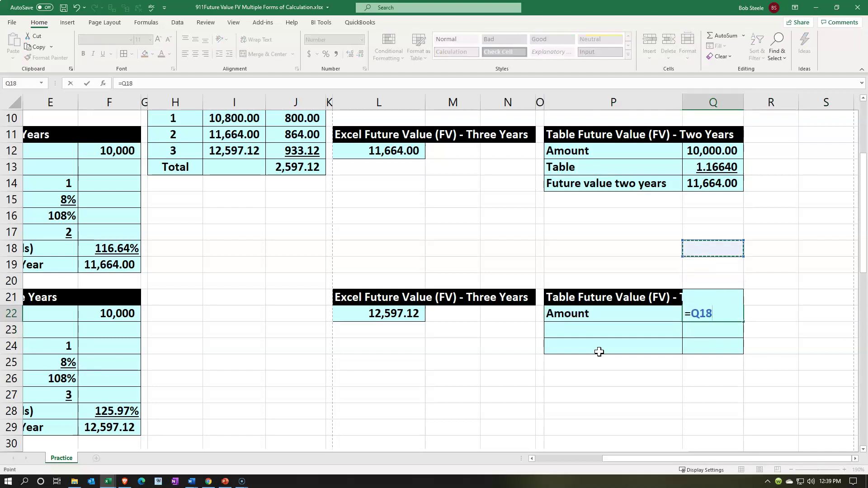
key("Return")
Label the second row of the three-year table block "Table" in P23
key("Left")
key("Right")
type("Ta")
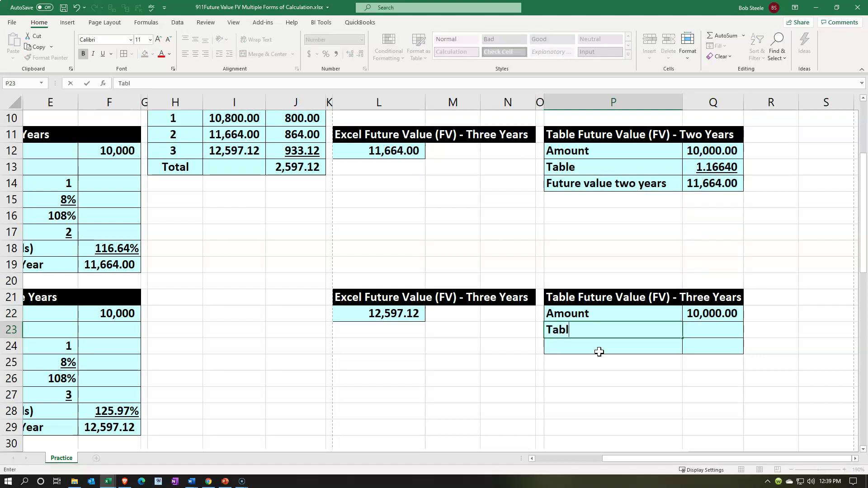
key("Return")
Look up the factor for period 3 at 8% in the future value table and enter 1.2597 in Q23
scroll(599, 351, "down", 2)
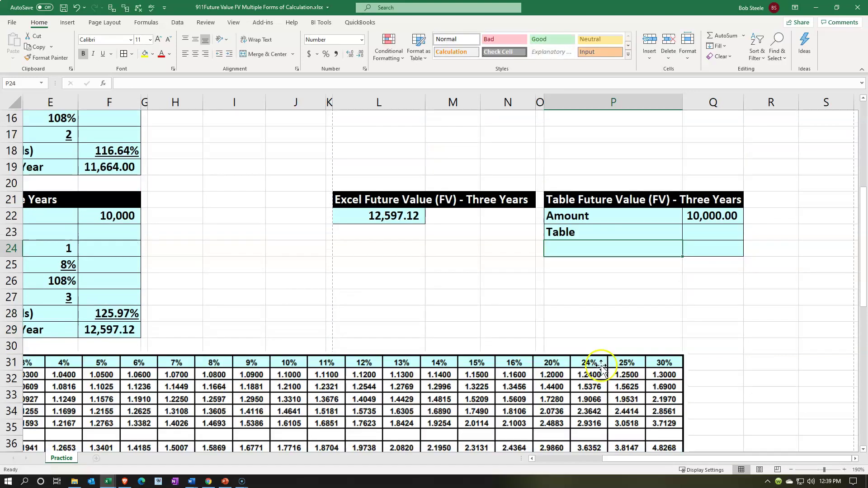
left_click_drag(677, 460, 585, 458)
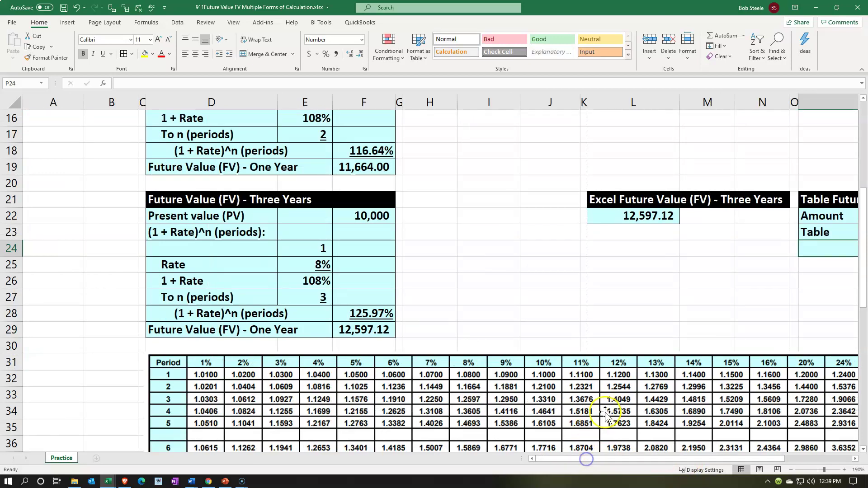
scroll(606, 412, "down", 1)
scroll(606, 412, "down", 1)
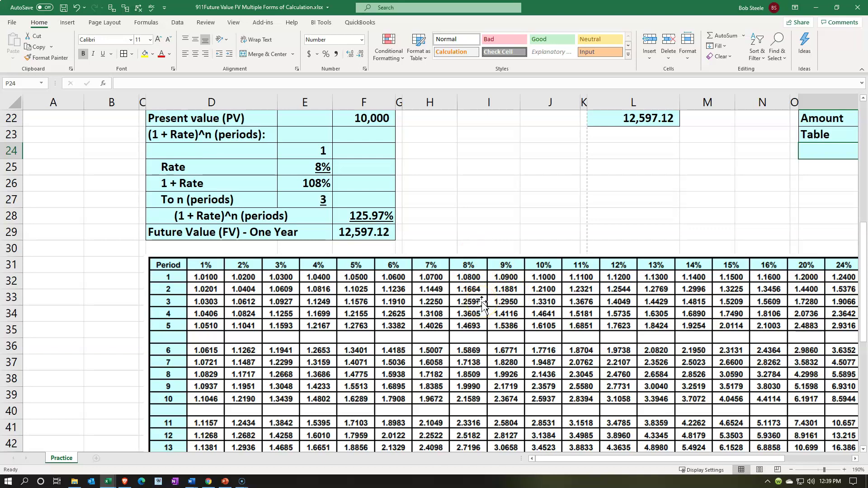
left_click(797, 149)
key("Right")
key("Right")
key("Up")
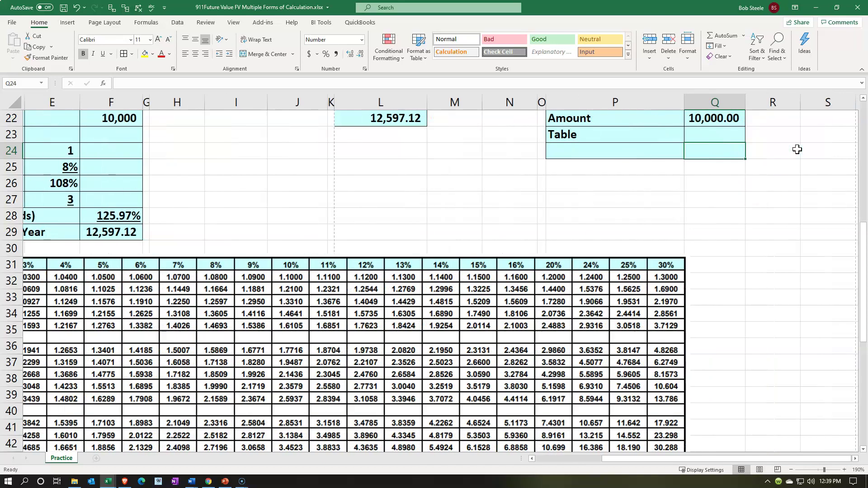
type("1.2597")
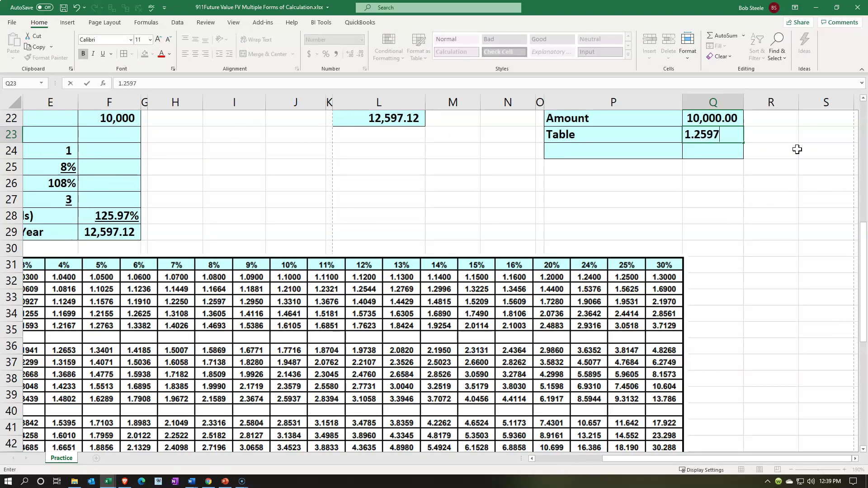
key("ctrl+Return")
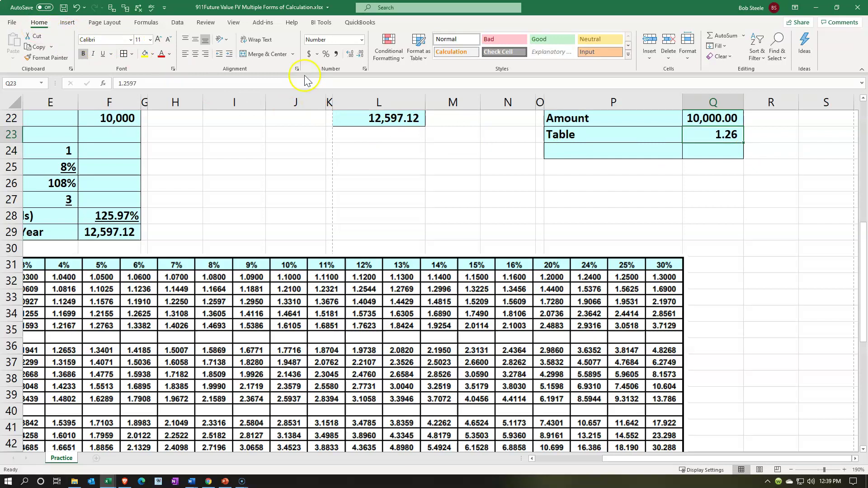
Format the table factor in Q23 with four decimal places and an underline
left_click(350, 54)
left_click(349, 54)
left_click(103, 54)
left_click(689, 181)
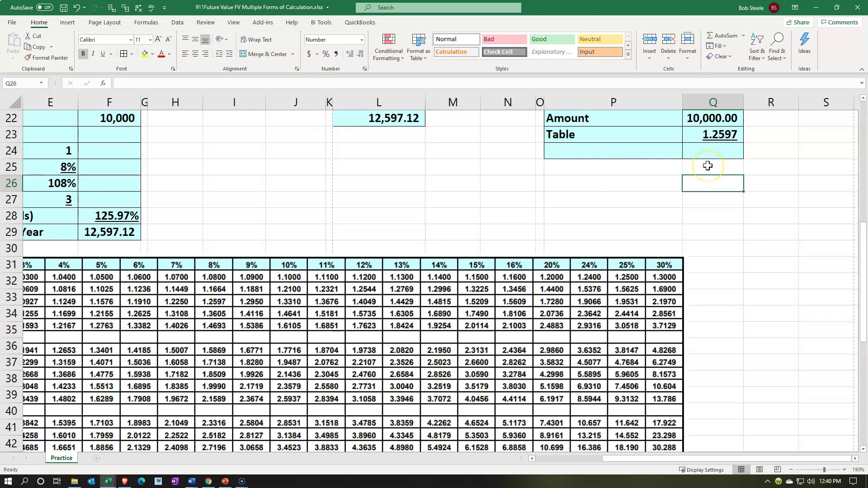
Calculate the three-year future value in Q24 by multiplying the amount in Q22 by the table factor in Q23
left_click(713, 151)
type("=")
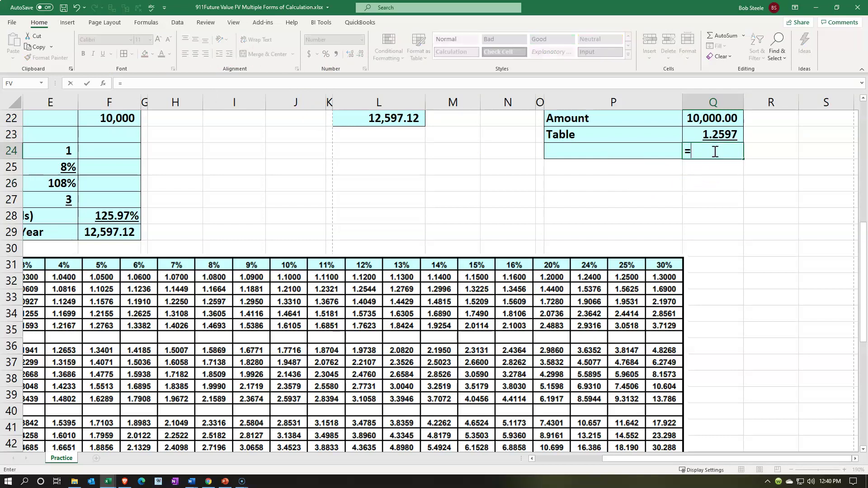
key("Up")
key("Up")
type("*")
key("Up")
key("Return")
Reuse the two-year future value label in P24, changing it to "Future value three years"
key("Up")
key("Left")
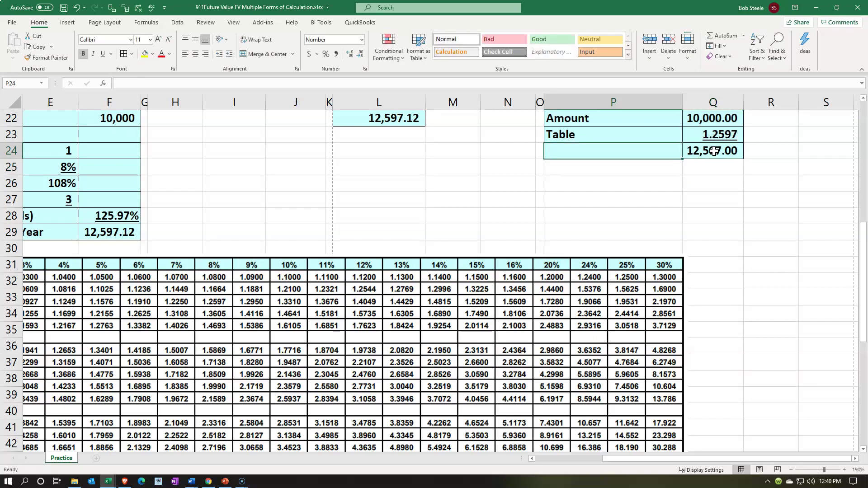
scroll(675, 209, "up", 4)
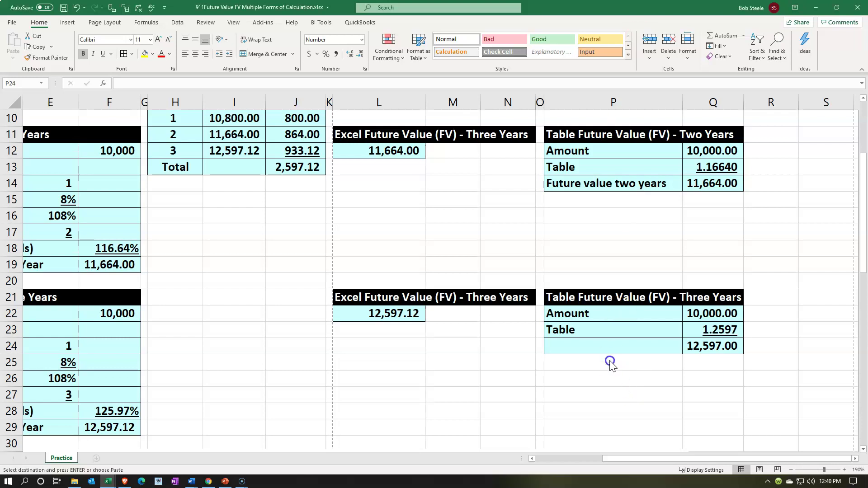
type("Future value two years")
double_click(634, 347)
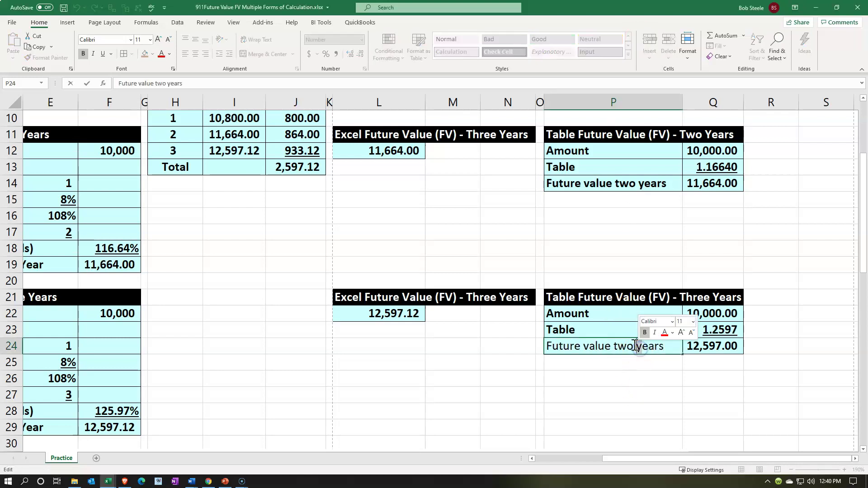
key("BackSpace")
key("BackSpace")
key("BackSpace")
type("three")
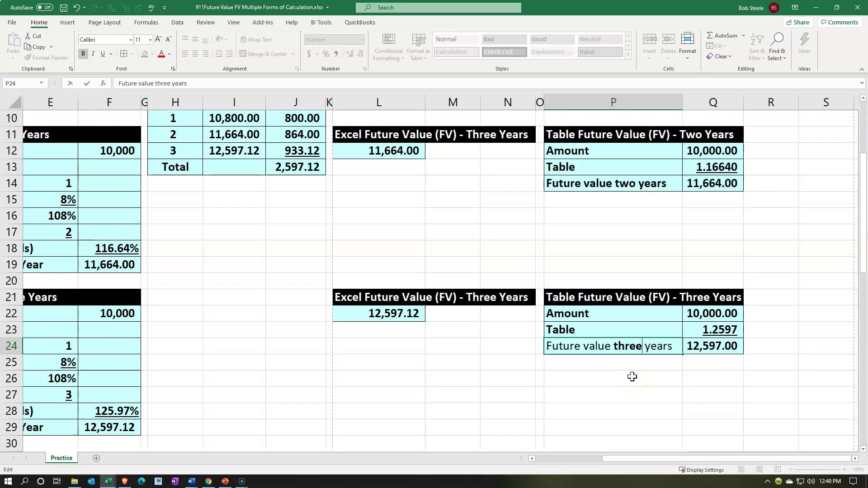
left_click(674, 360)
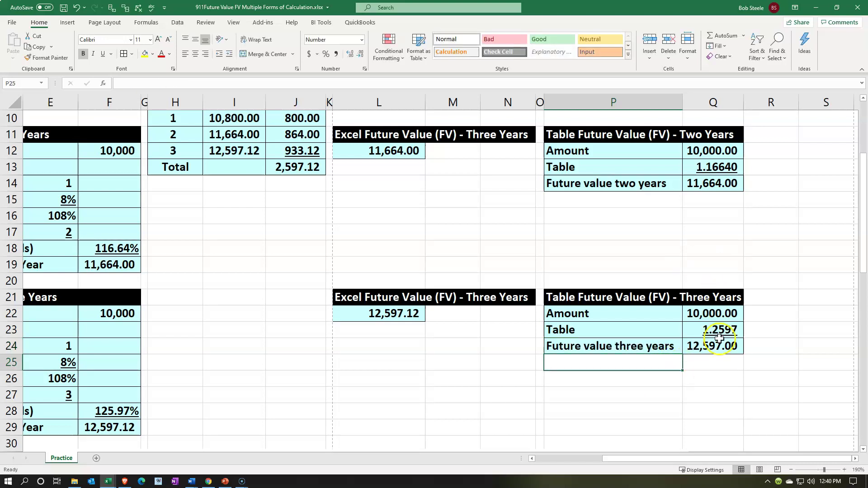
Below the three-year formula block, enter =F29/F22 in F30 to divide the future value by the present value
left_click(719, 357)
key("Left")
key("Left")
key("Left")
key("Left")
key("Left")
key("Left")
key("Left")
key("Left")
key("Left")
key("Left")
key("Left")
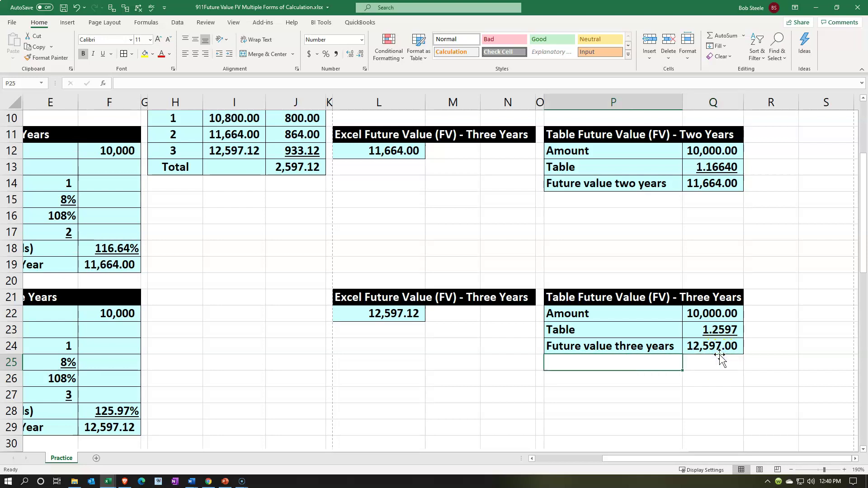
key("Left")
key("Left")
key("Left")
key("Left")
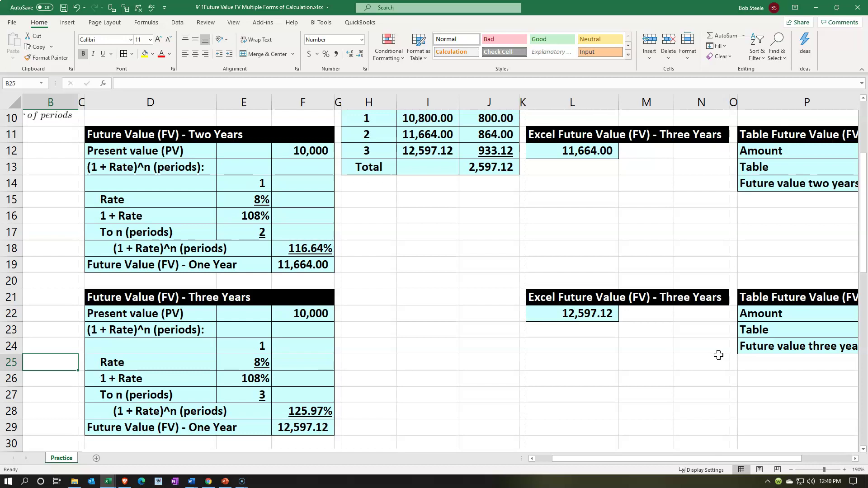
scroll(387, 430, "down", 1)
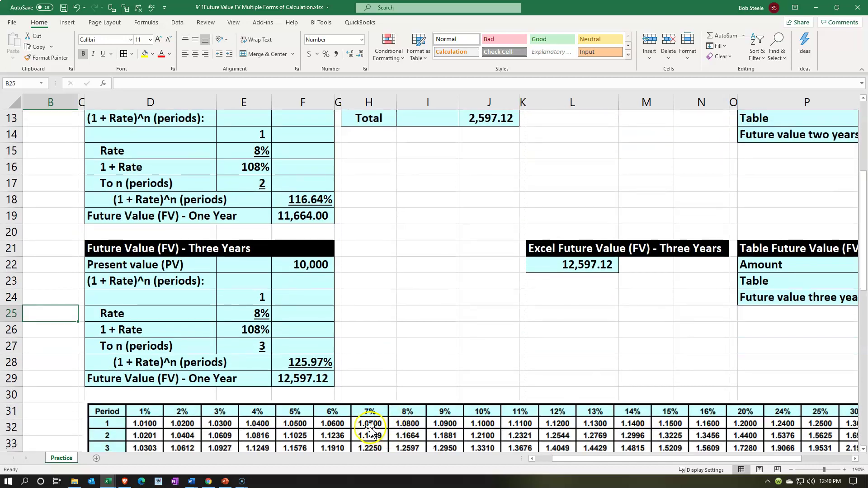
left_click(314, 393)
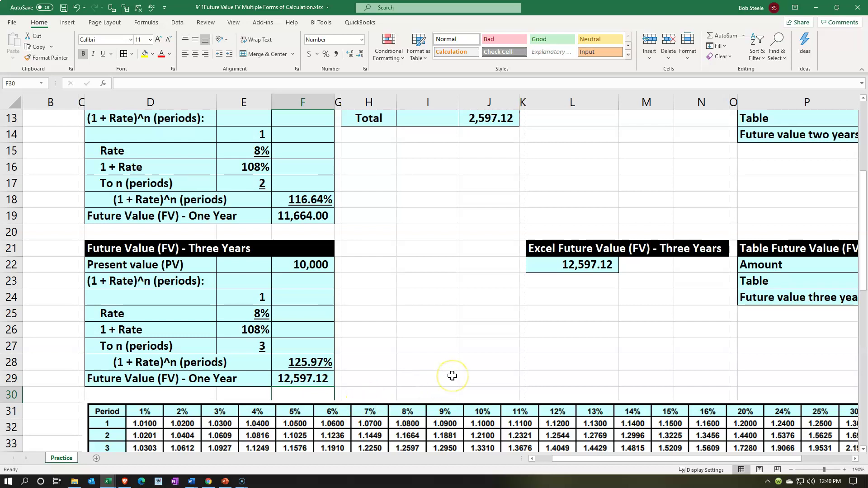
type("=")
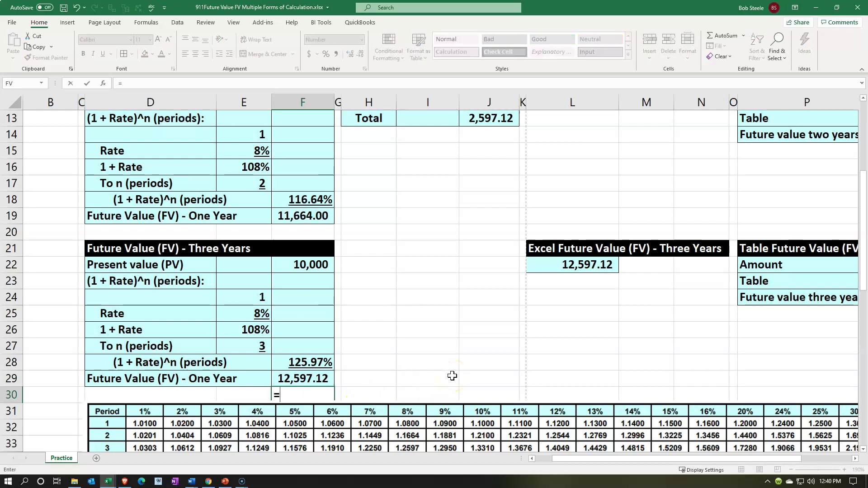
key("Up")
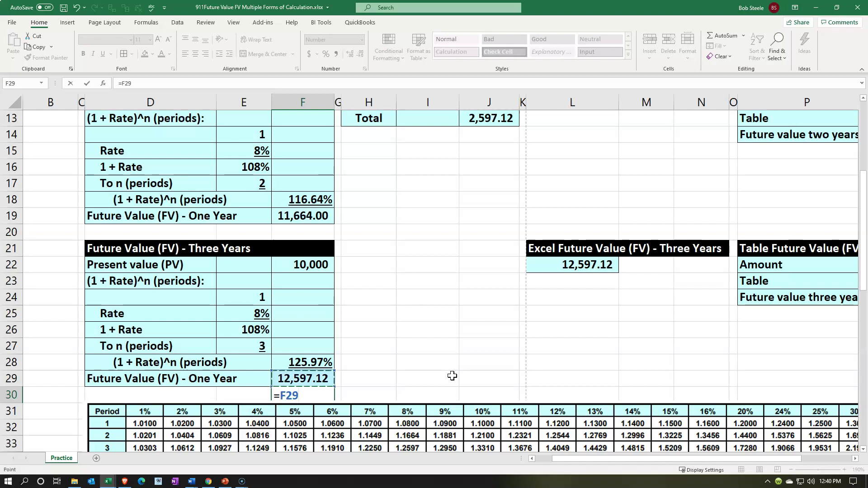
type("/")
left_click(312, 266)
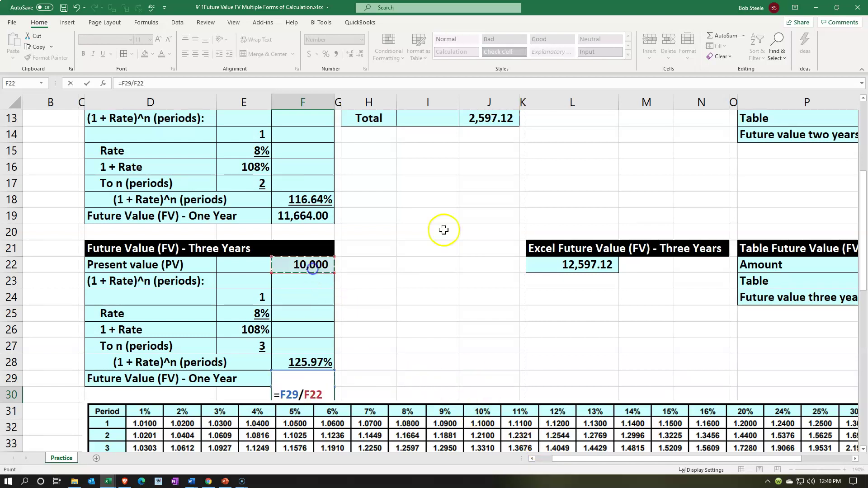
key("ctrl+Return")
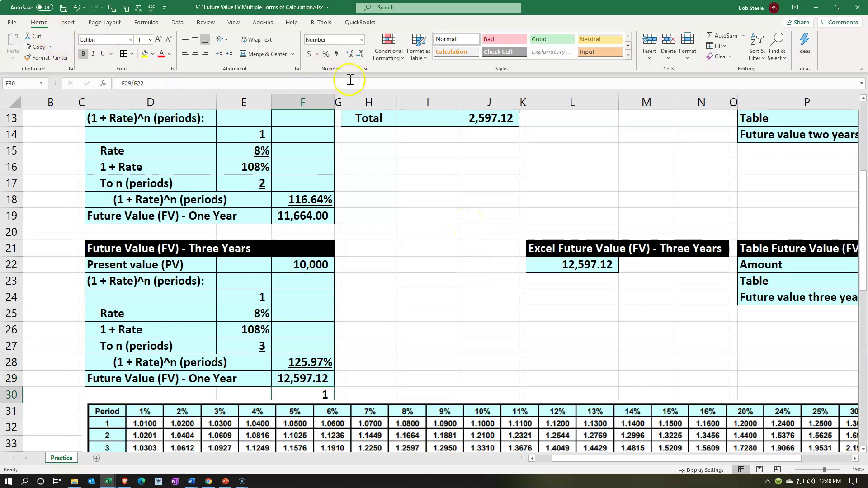
Show the ratio in F30 with seven decimal places
left_click(349, 53)
left_click(350, 53)
left_click(350, 53)
left_click(350, 53)
left_click(349, 54)
left_click(350, 53)
left_click(350, 54)
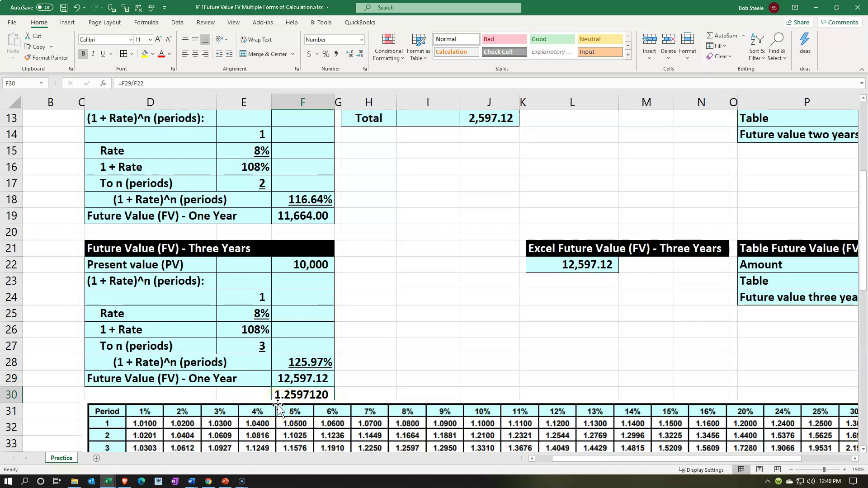
Compare the three-year table factor in Q23 with the more precise ratio below the three-year formula block
left_click(731, 282)
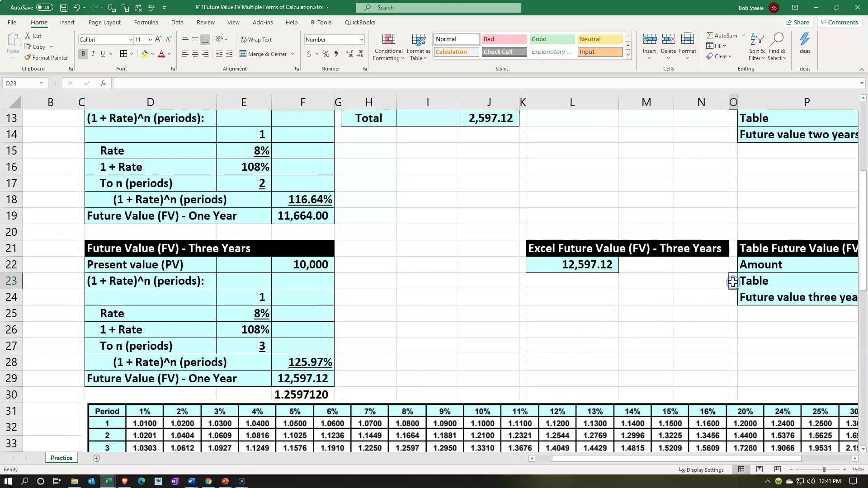
key("Right")
key("Right")
key("Right")
left_click(732, 281)
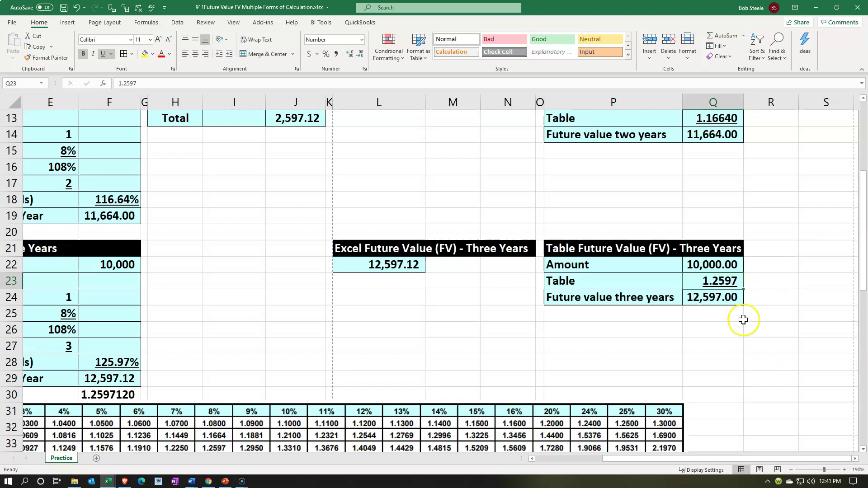
left_click(683, 359)
key("Left")
key("Left")
key("Left")
key("Left")
key("Left")
key("Left")
key("Left")
key("Left")
key("Left")
key("Left")
key("Left")
key("Left")
key("Left")
key("Left")
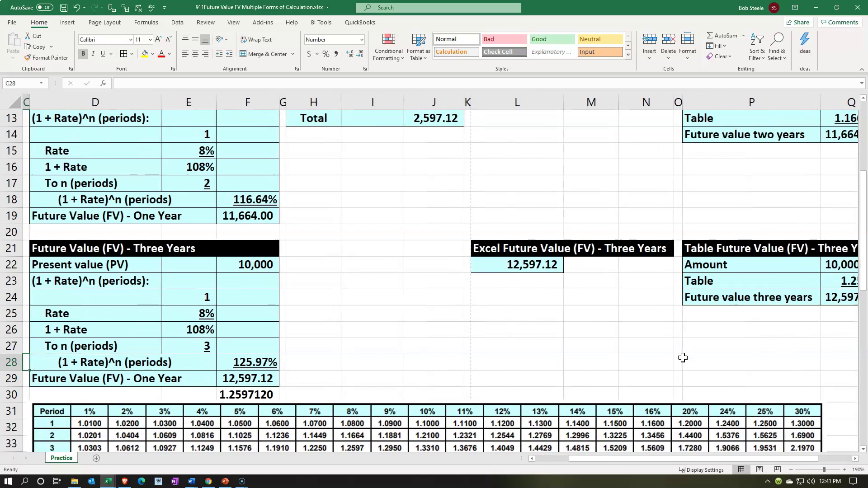
Fill the ratio cell F30 with the light blue used in the calculation blocks
left_click(266, 391)
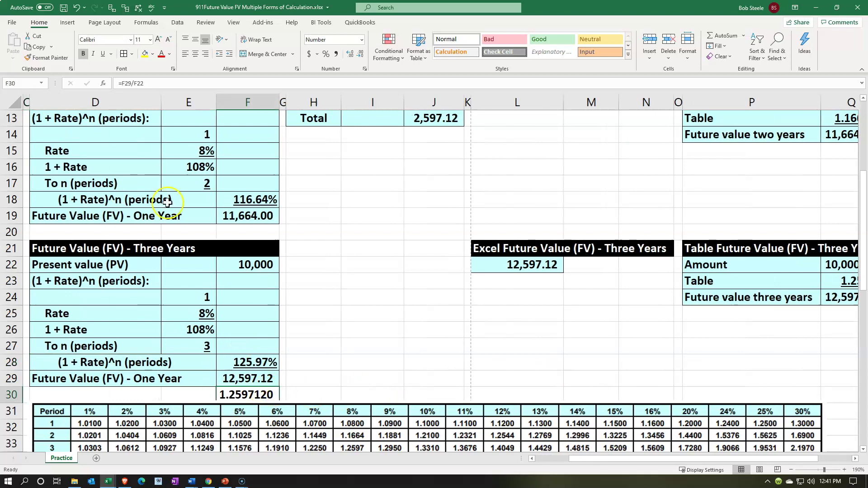
left_click(152, 54)
left_click(145, 165)
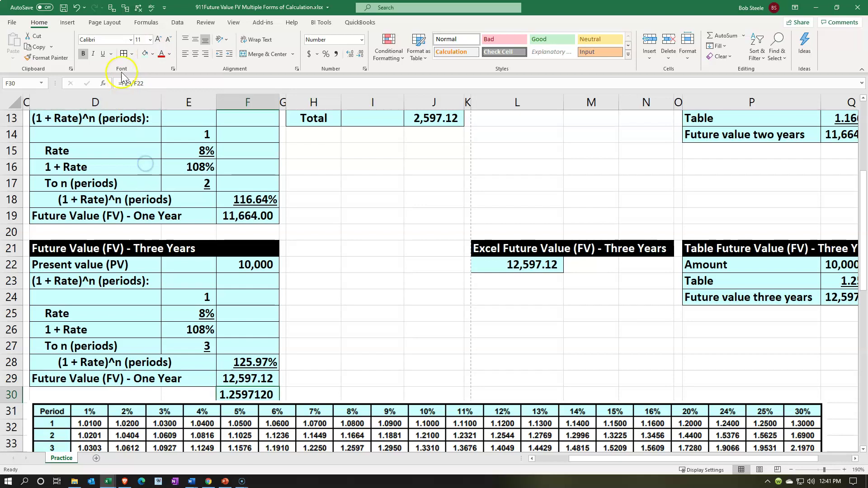
left_click(306, 195)
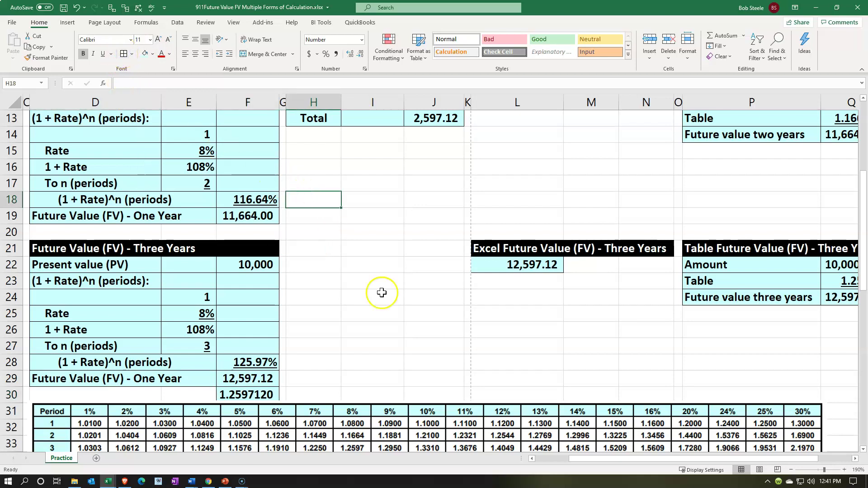